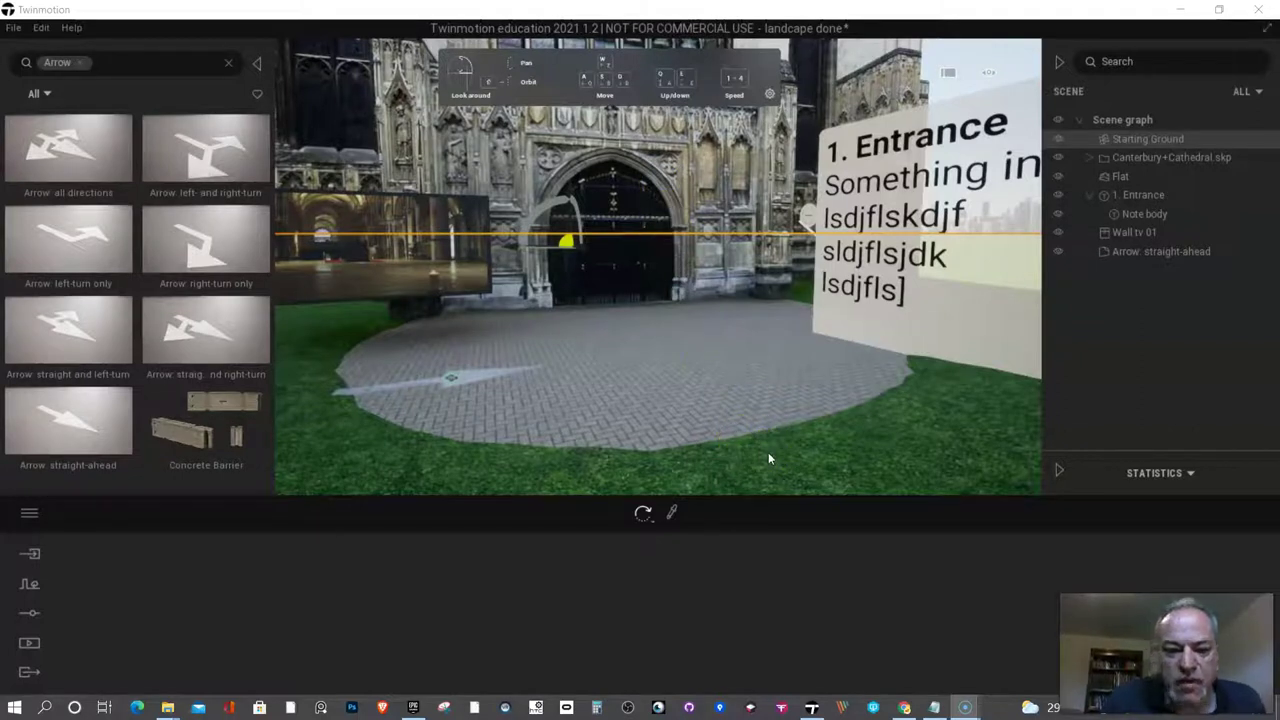
Switch to the browser and examine Canterbury Cathedral's location and surrounding streets in Google Maps.
left_click(900, 708)
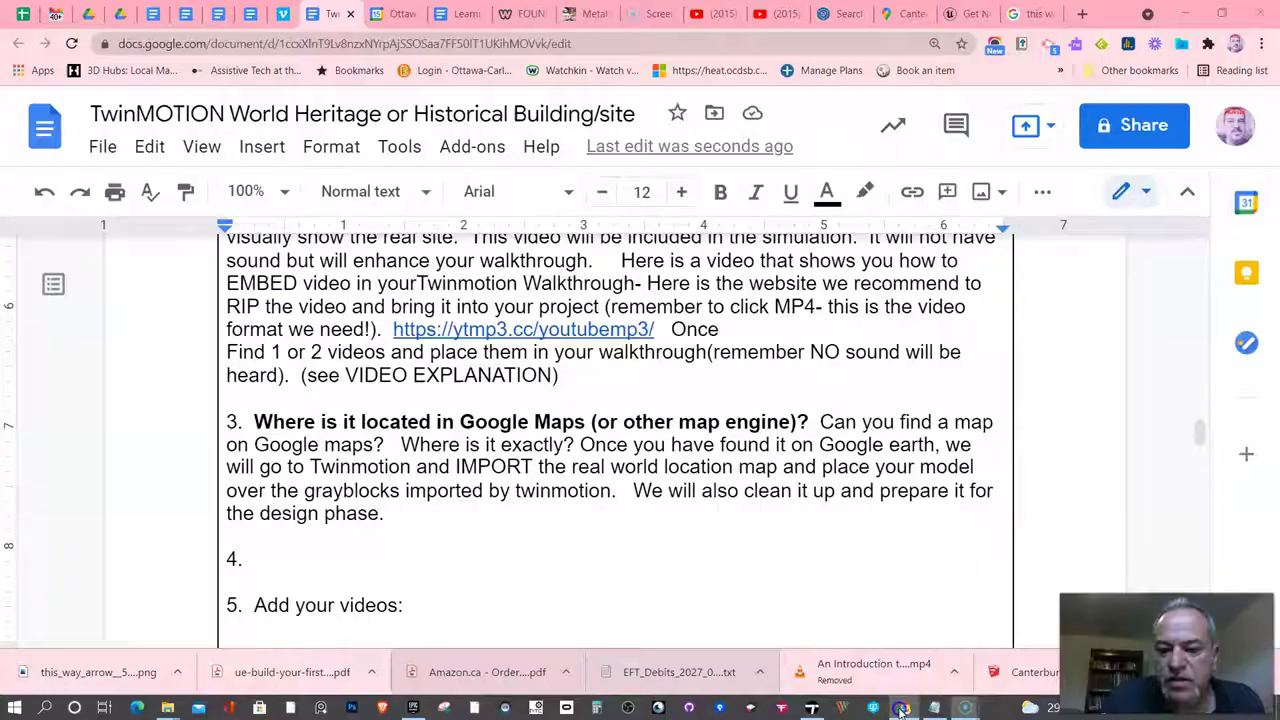
left_click(908, 16)
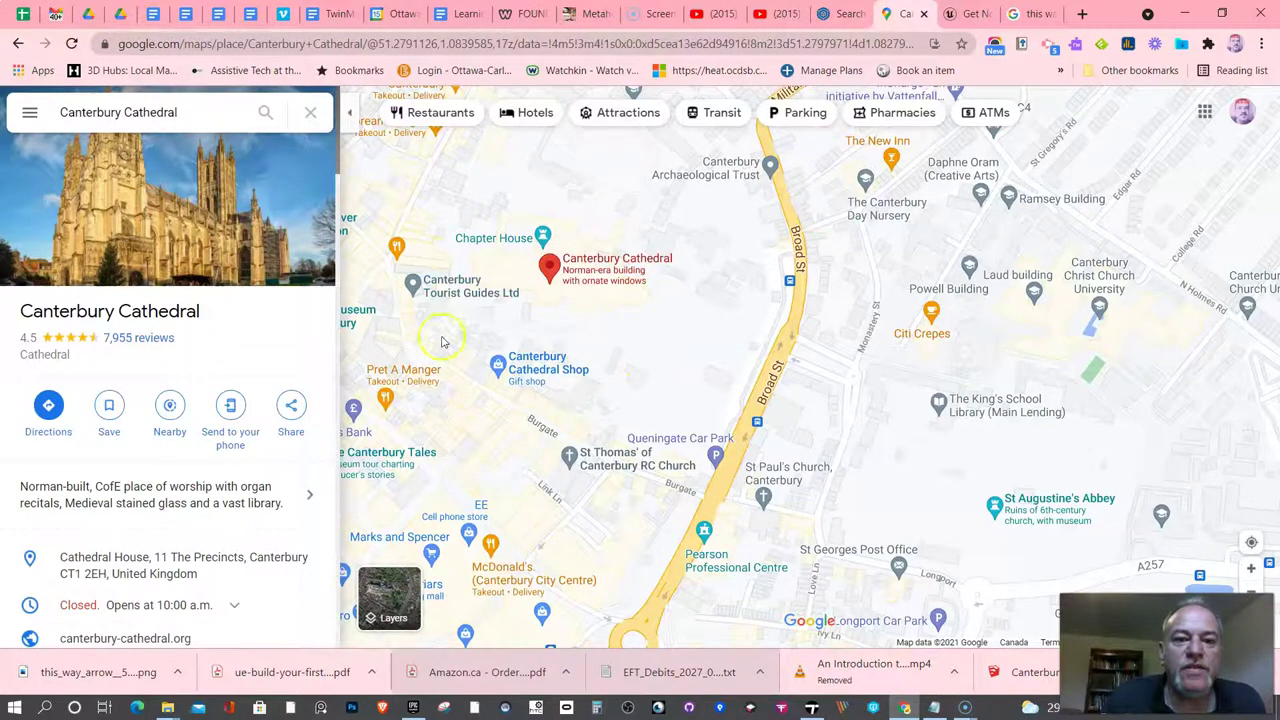
scroll(457, 354, "down", 1)
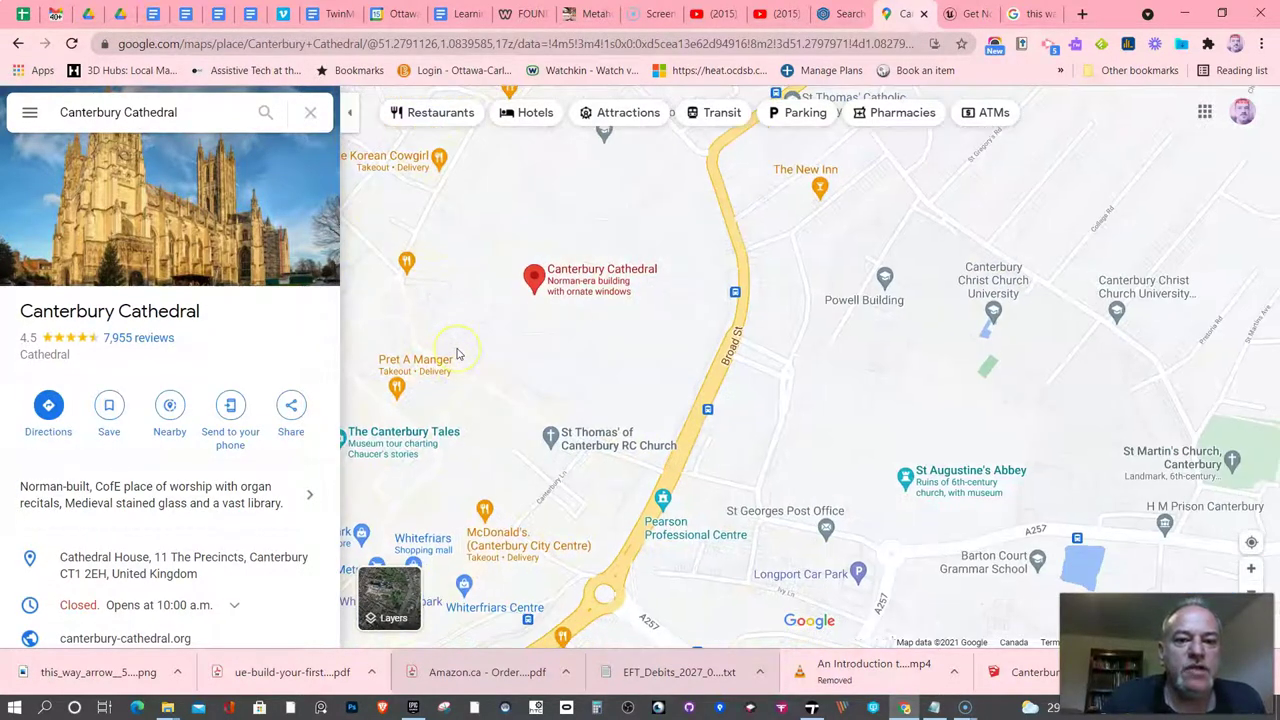
scroll(457, 354, "up", 1)
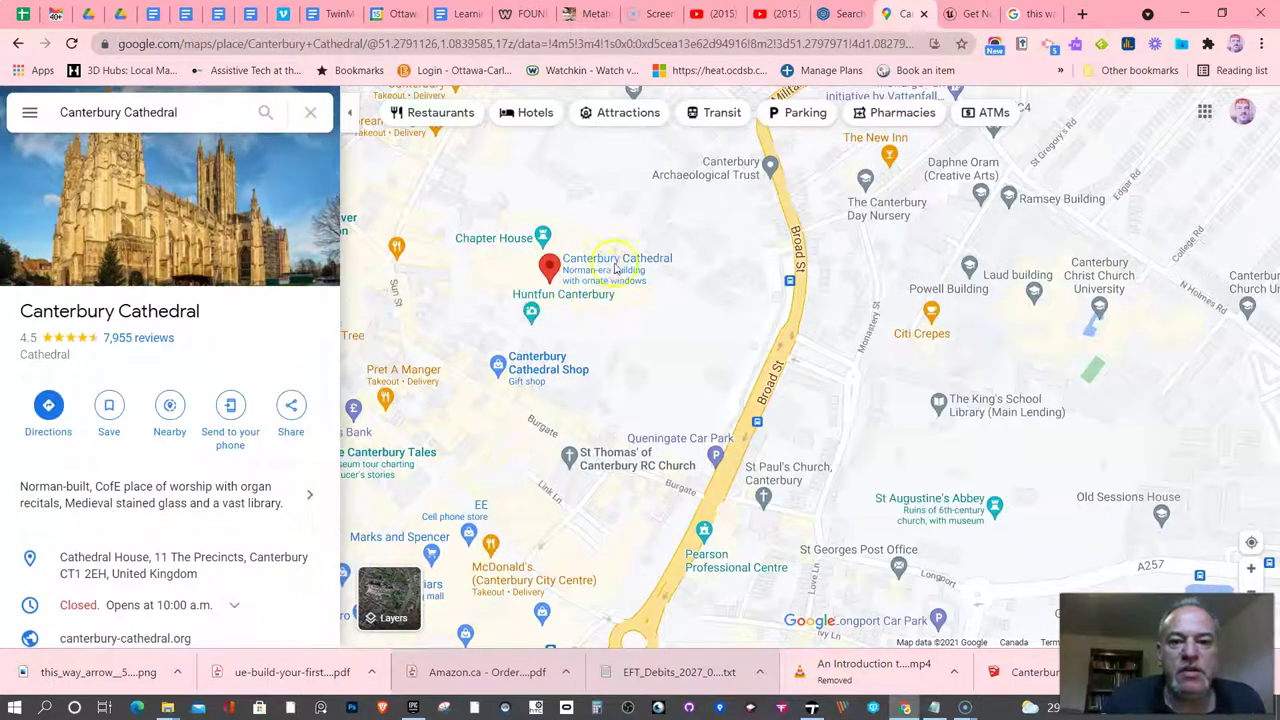
mouse_move(600, 268)
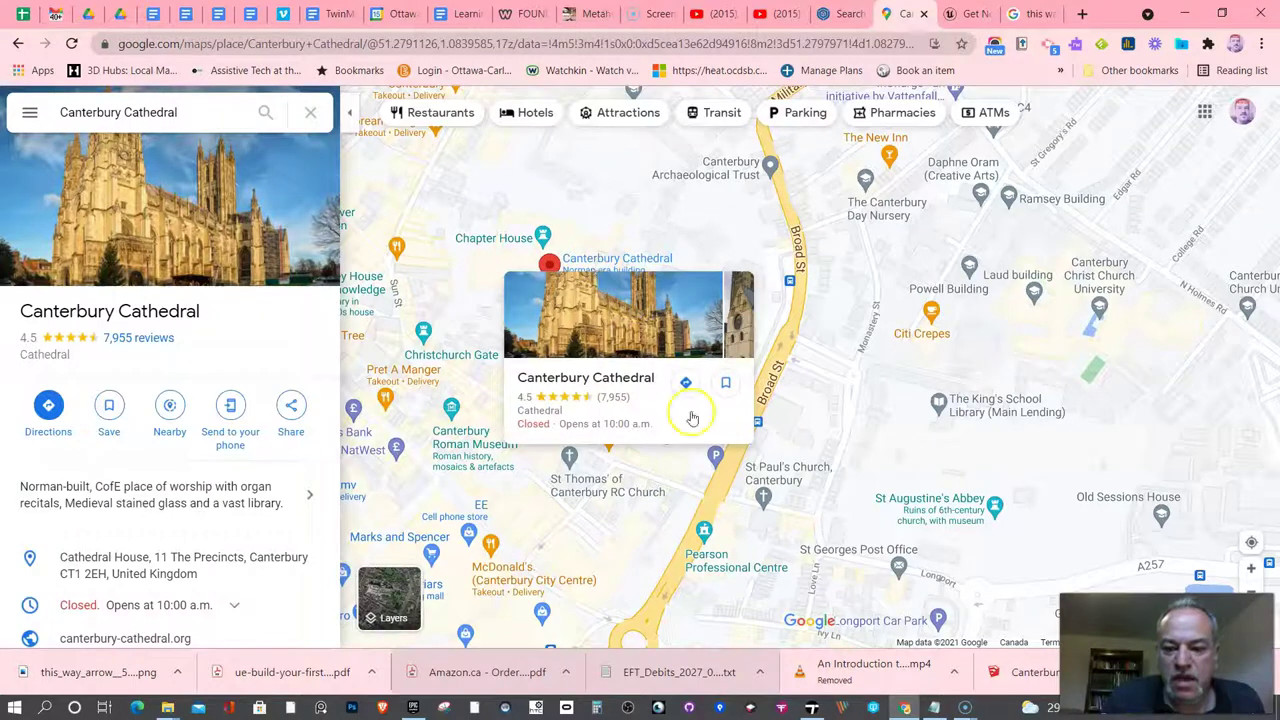
Switch back to Twinmotion and open the Urban context map.
mouse_move(812, 710)
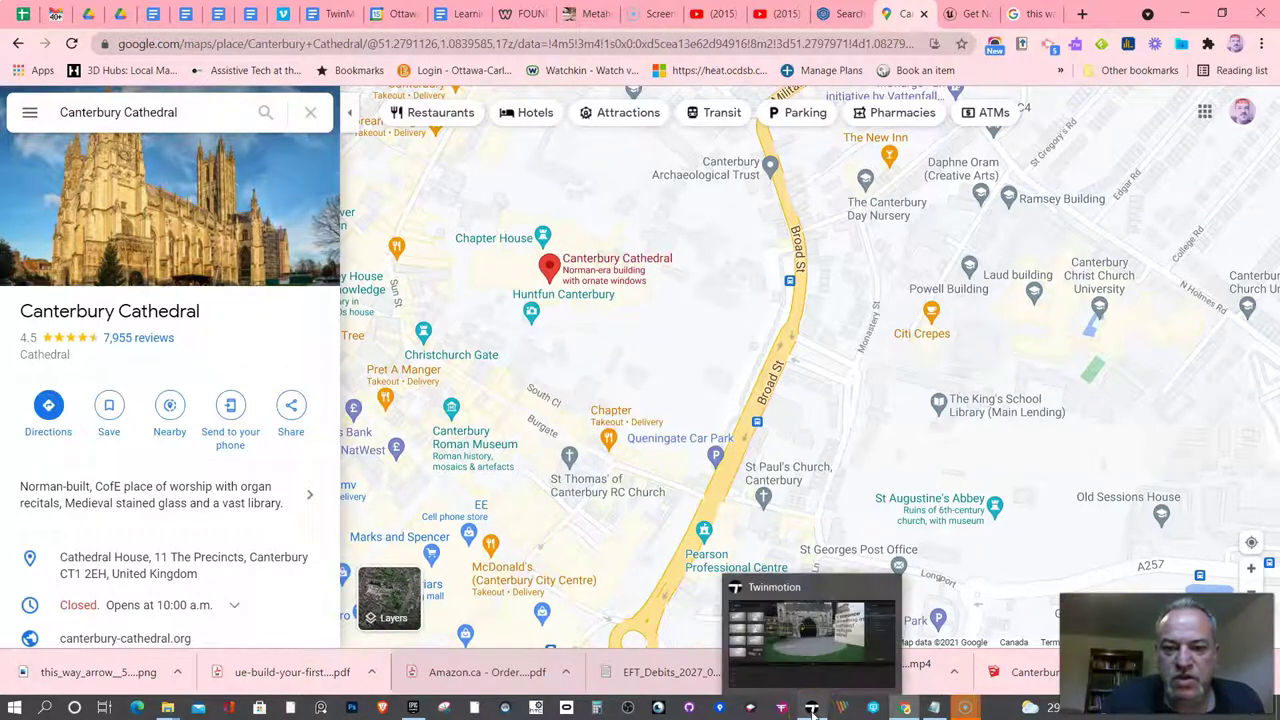
left_click(812, 710)
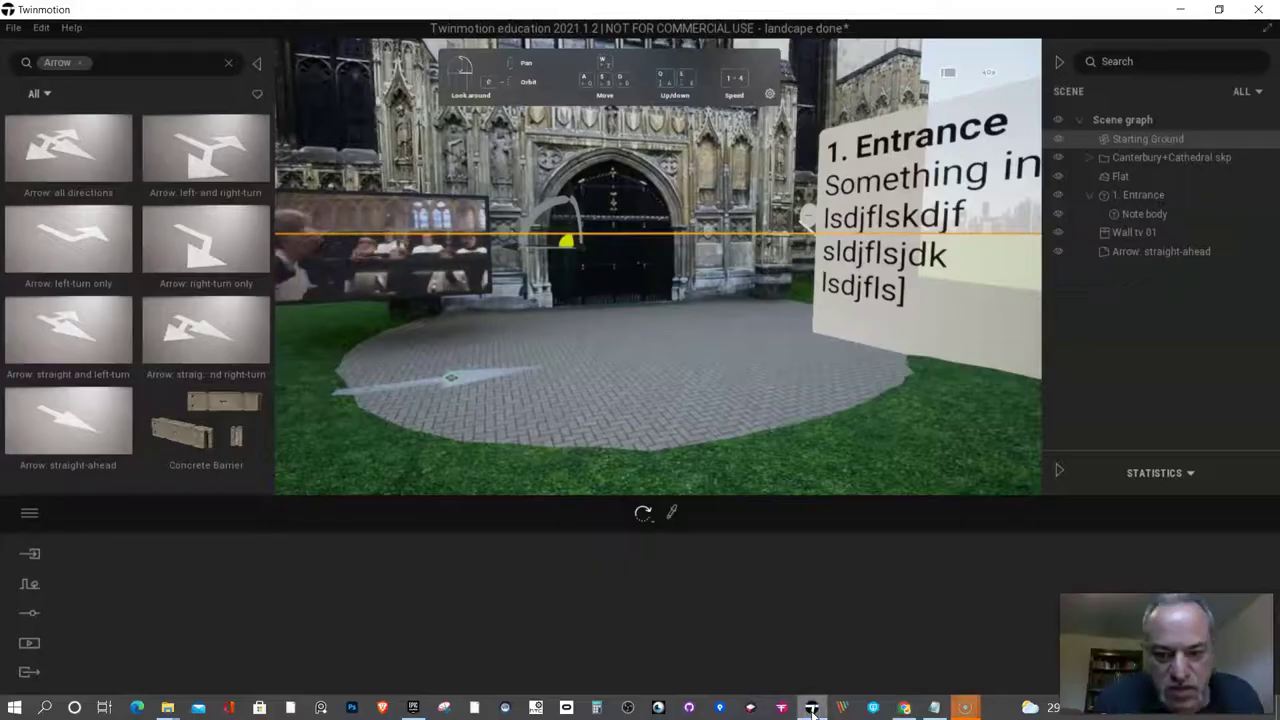
left_click(30, 585)
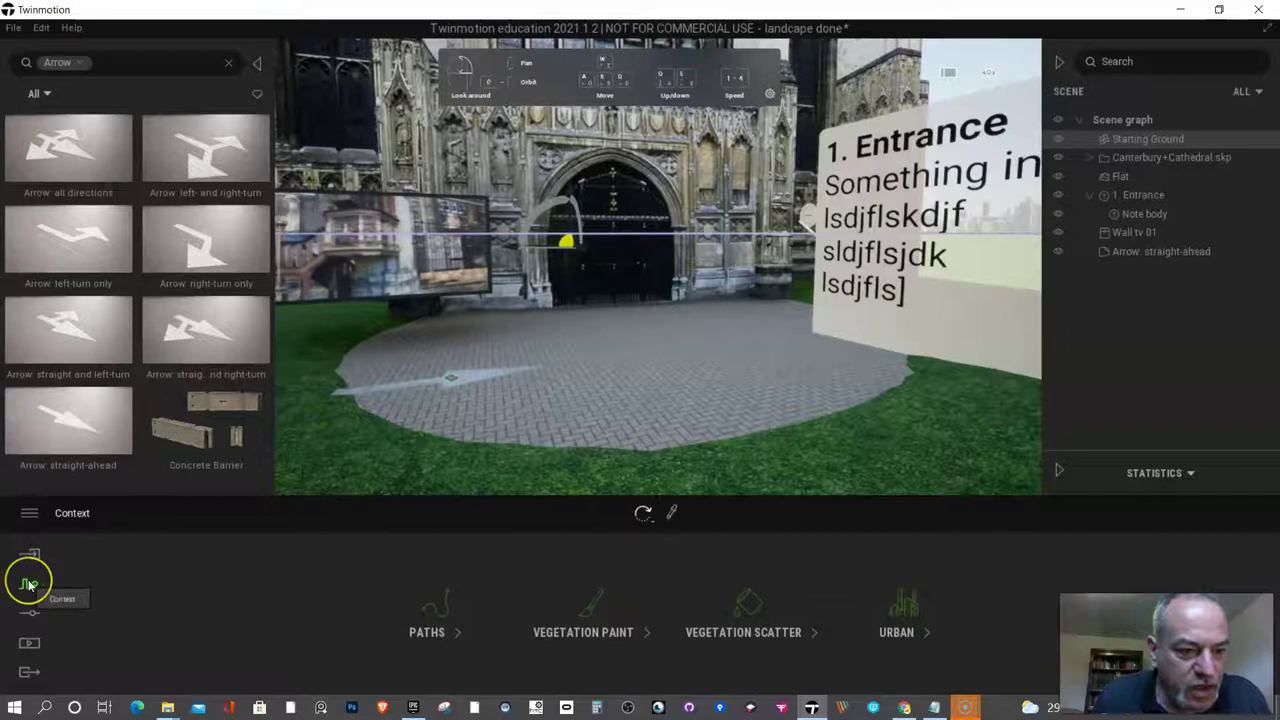
left_click(899, 625)
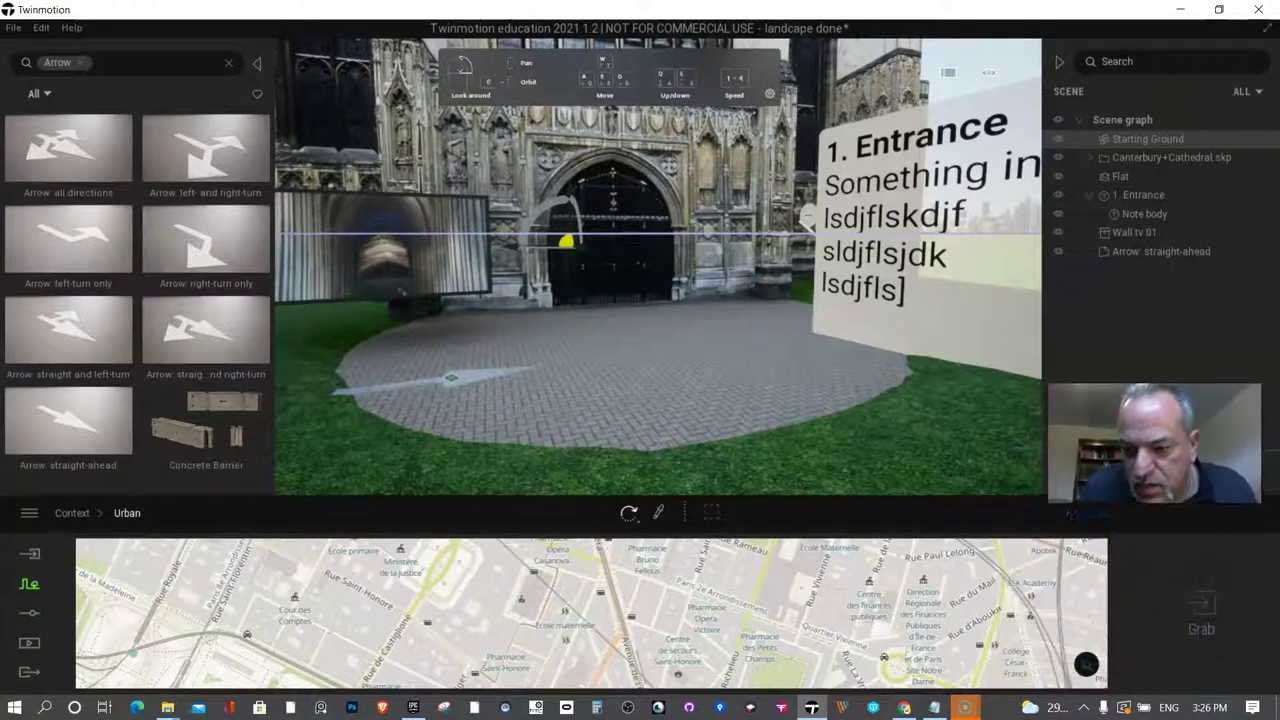
Search the Urban map for "cante" and go to City of Canterbury in England.
left_click(1087, 662)
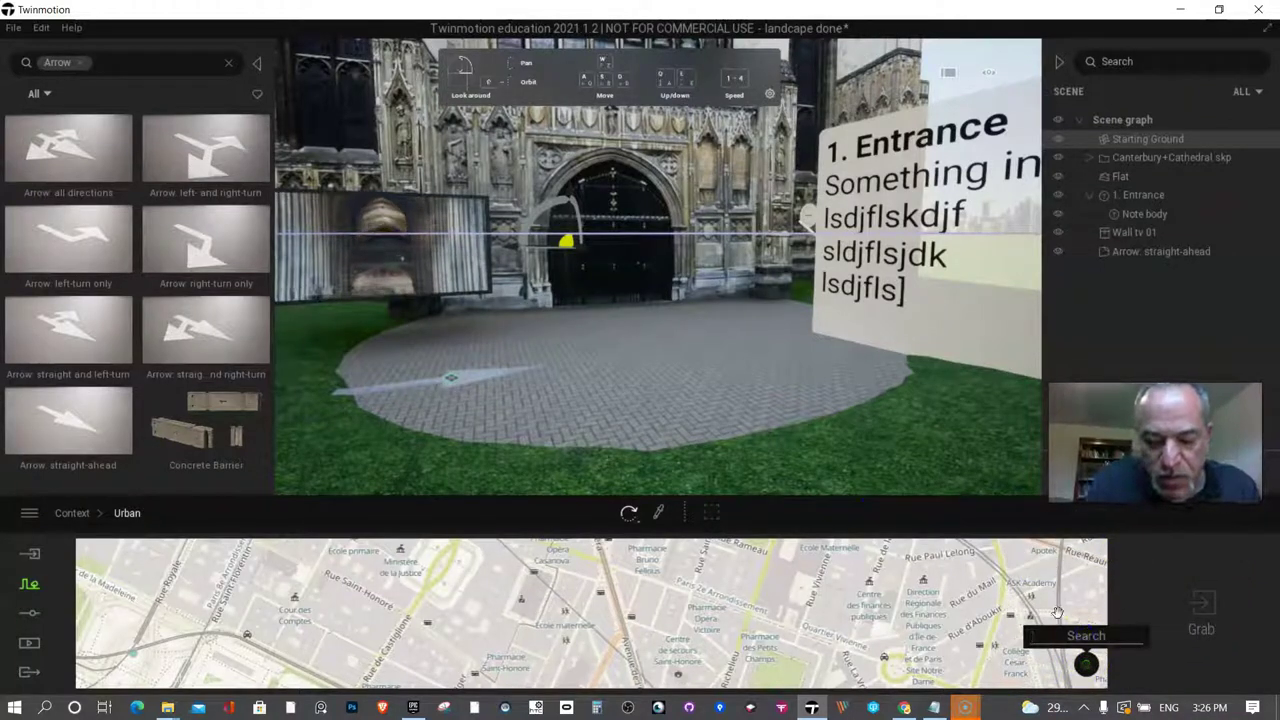
type("canter")
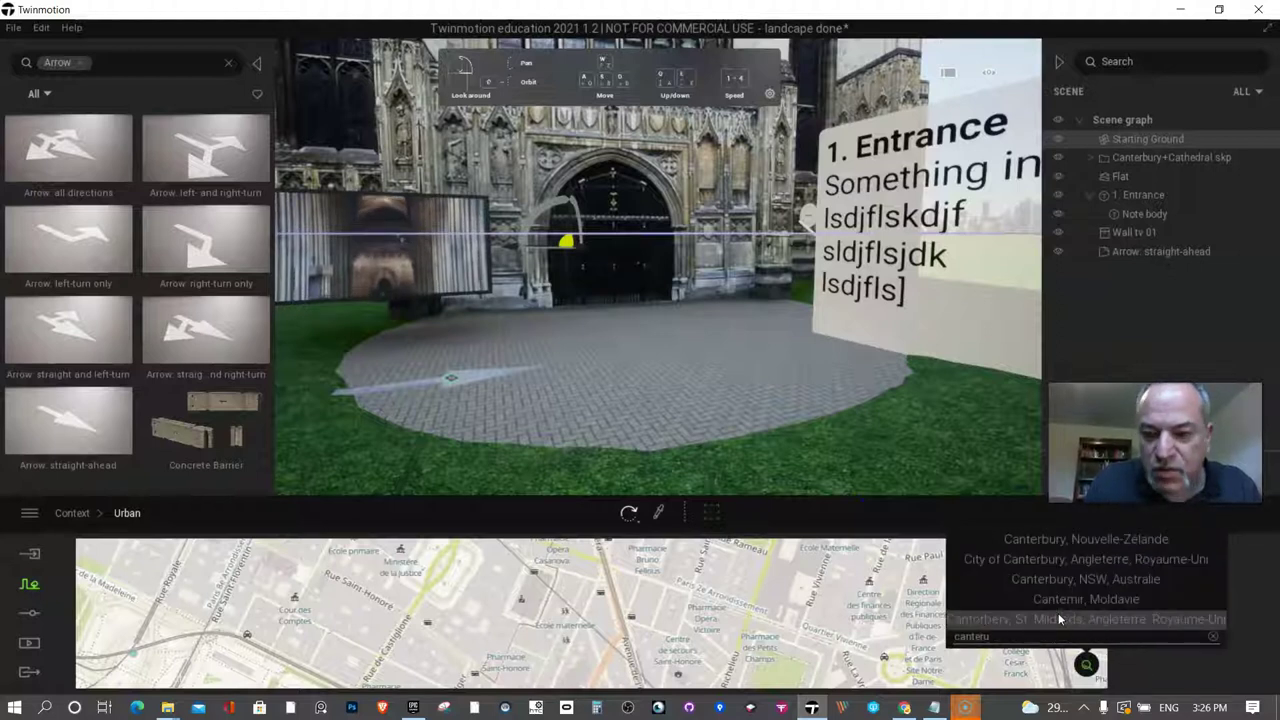
type("u")
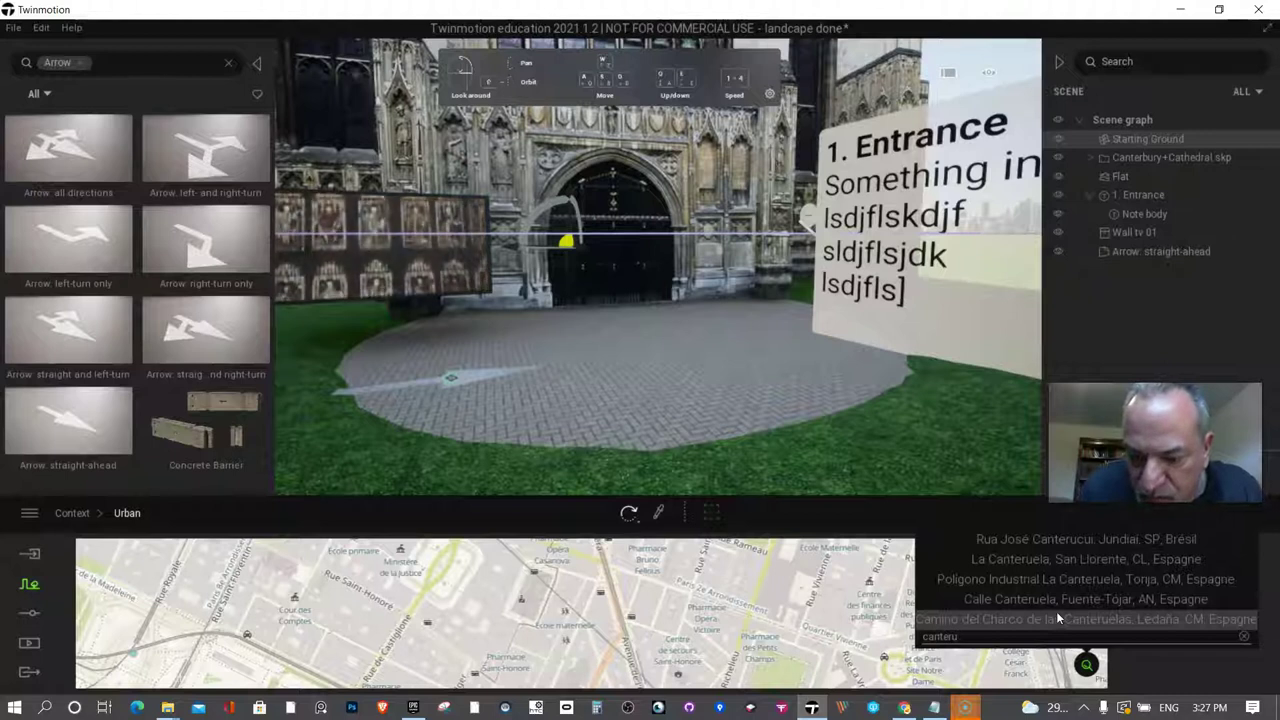
key("BackSpace")
key("BackSpace")
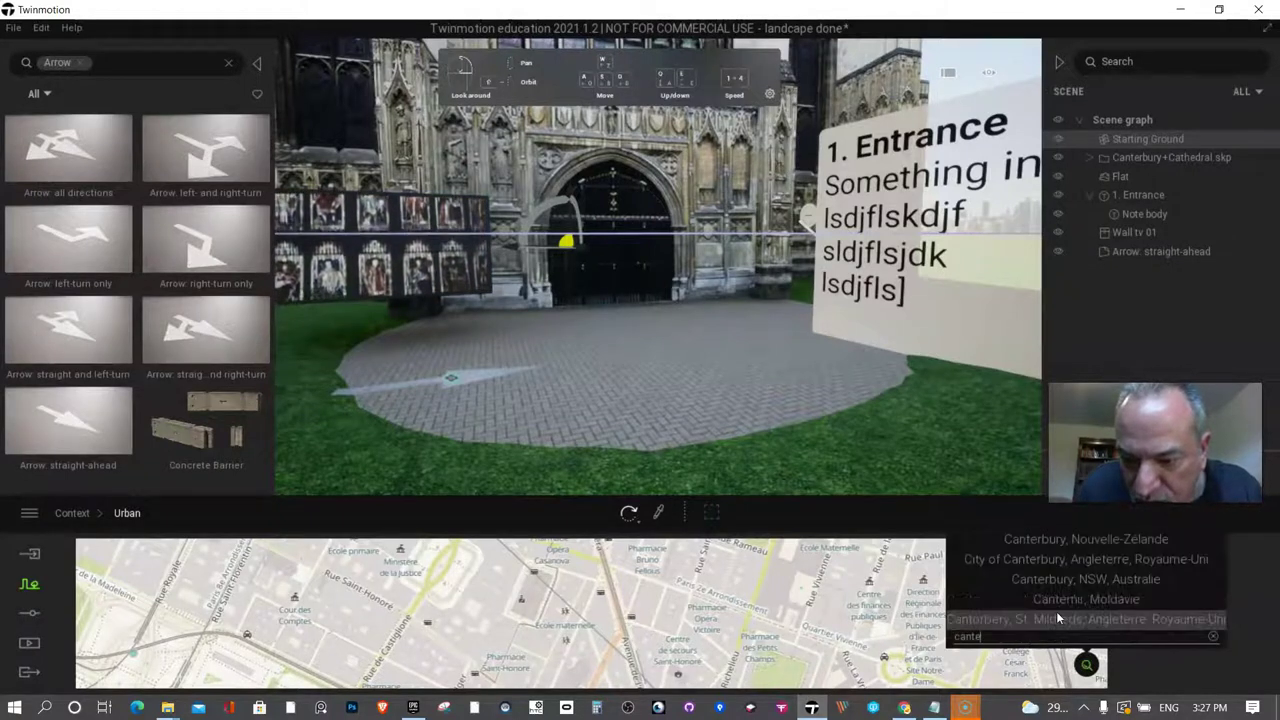
left_click(1079, 561)
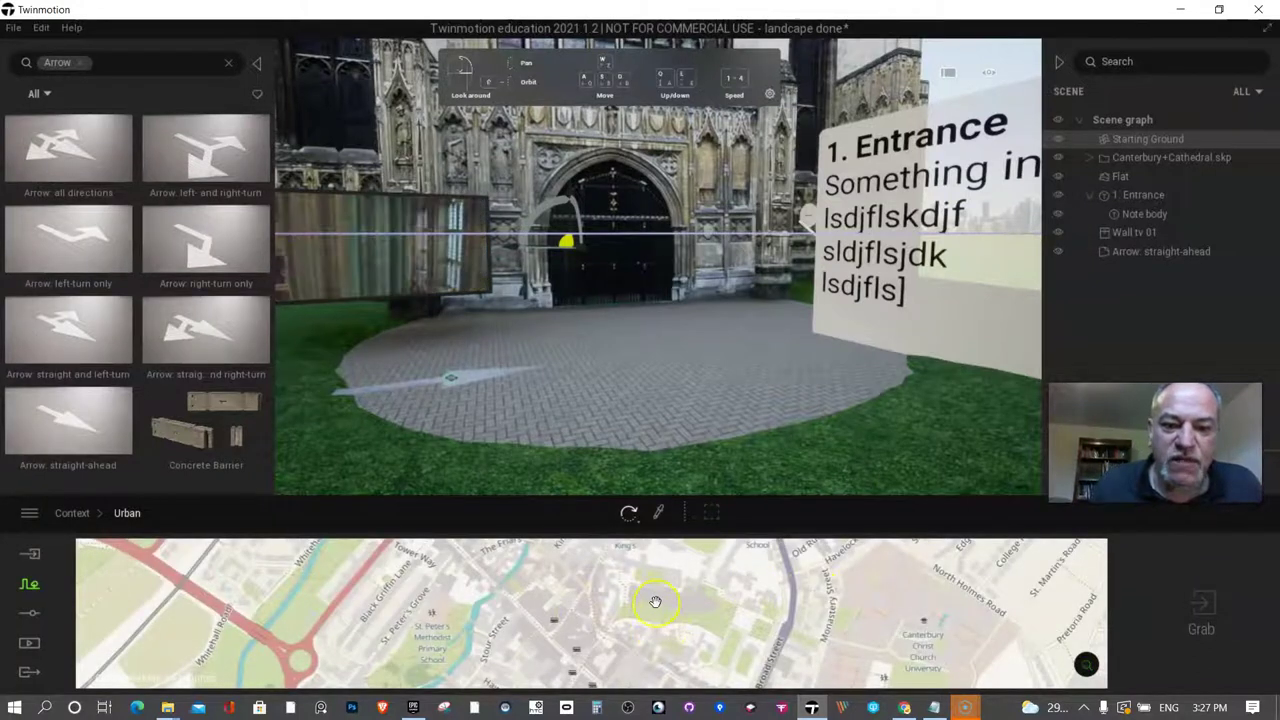
Enable the zone to grab and frame the cathedral and its green grounds in central Canterbury inside it.
scroll(655, 601, "down", 5)
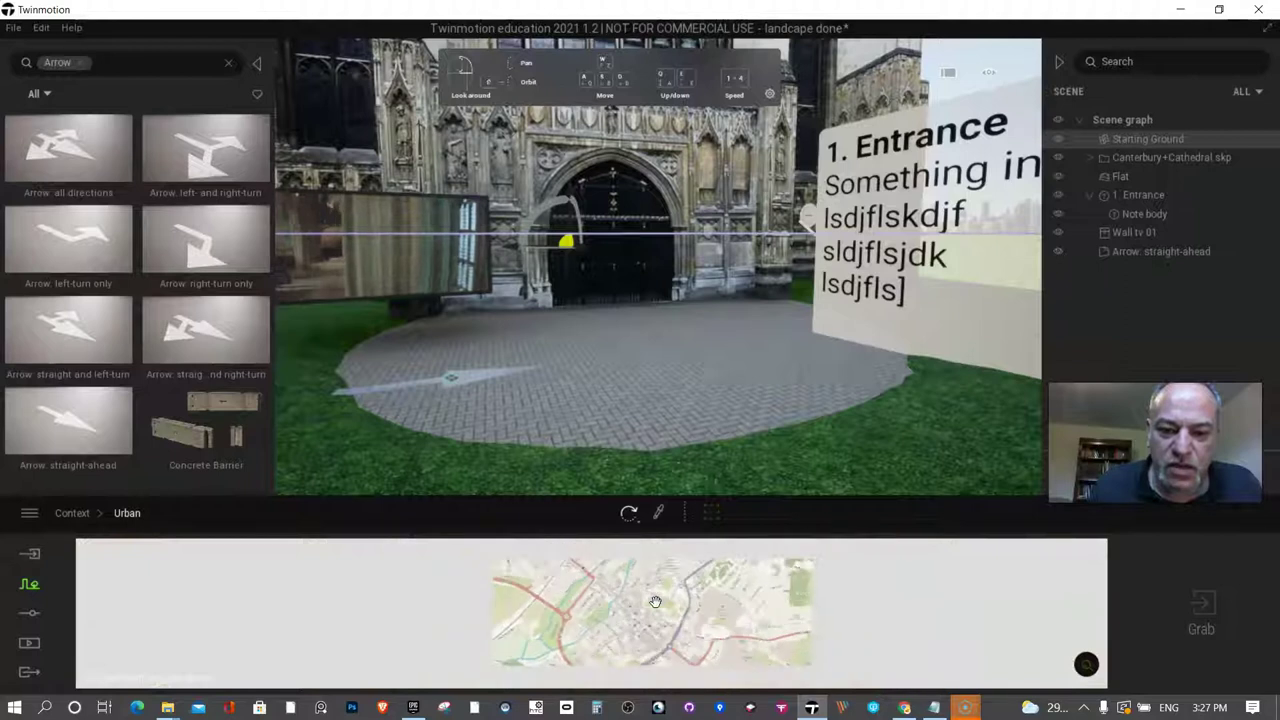
left_click(666, 602)
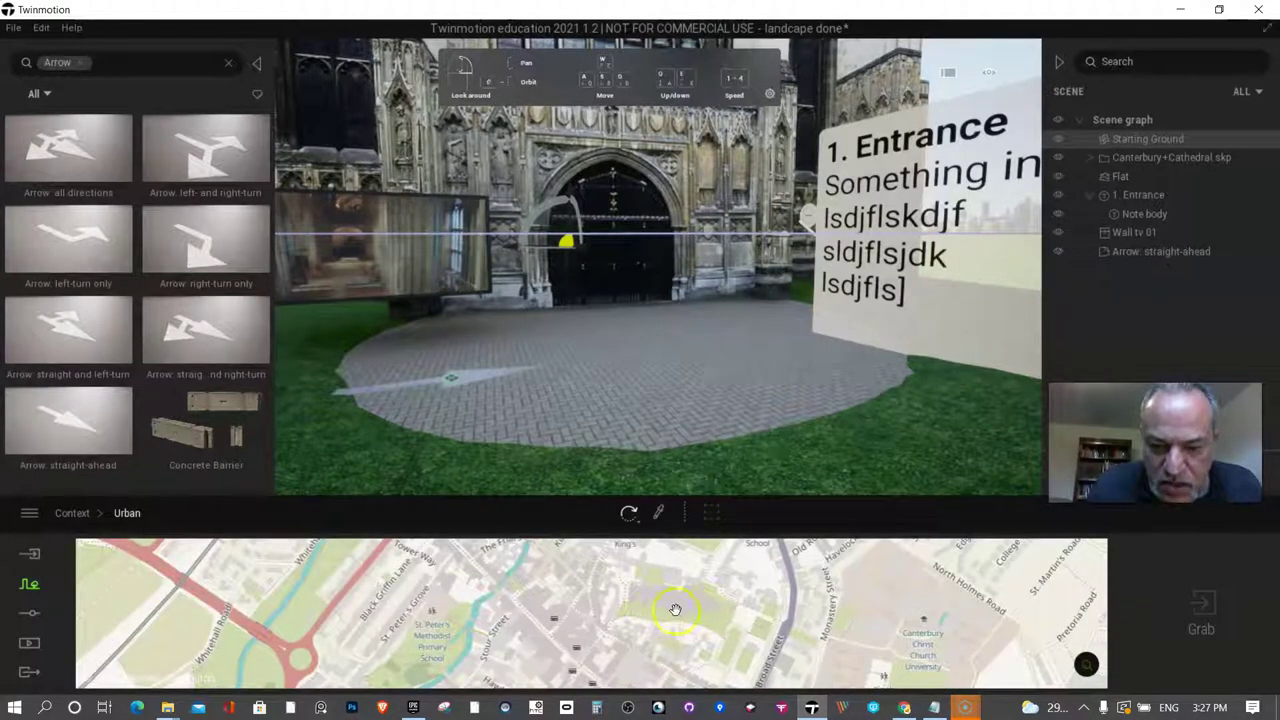
left_click_drag(567, 580, 503, 565)
left_click(680, 599)
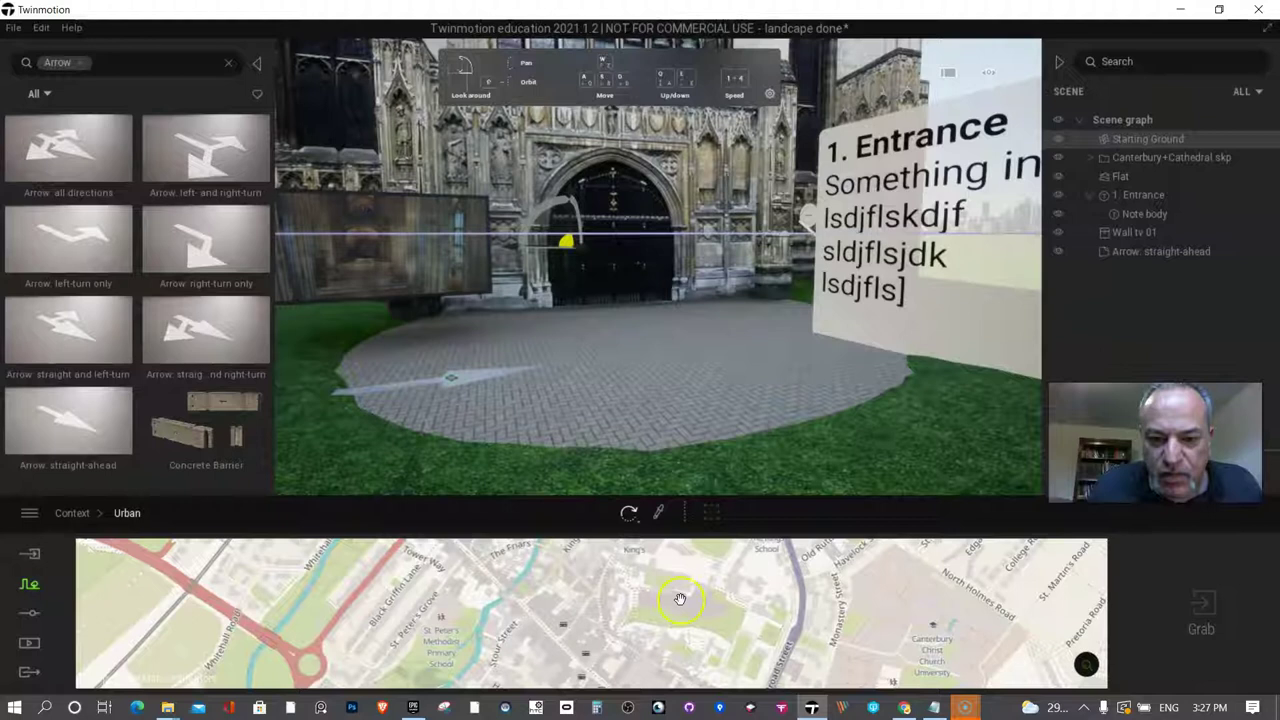
left_click_drag(680, 599, 655, 603)
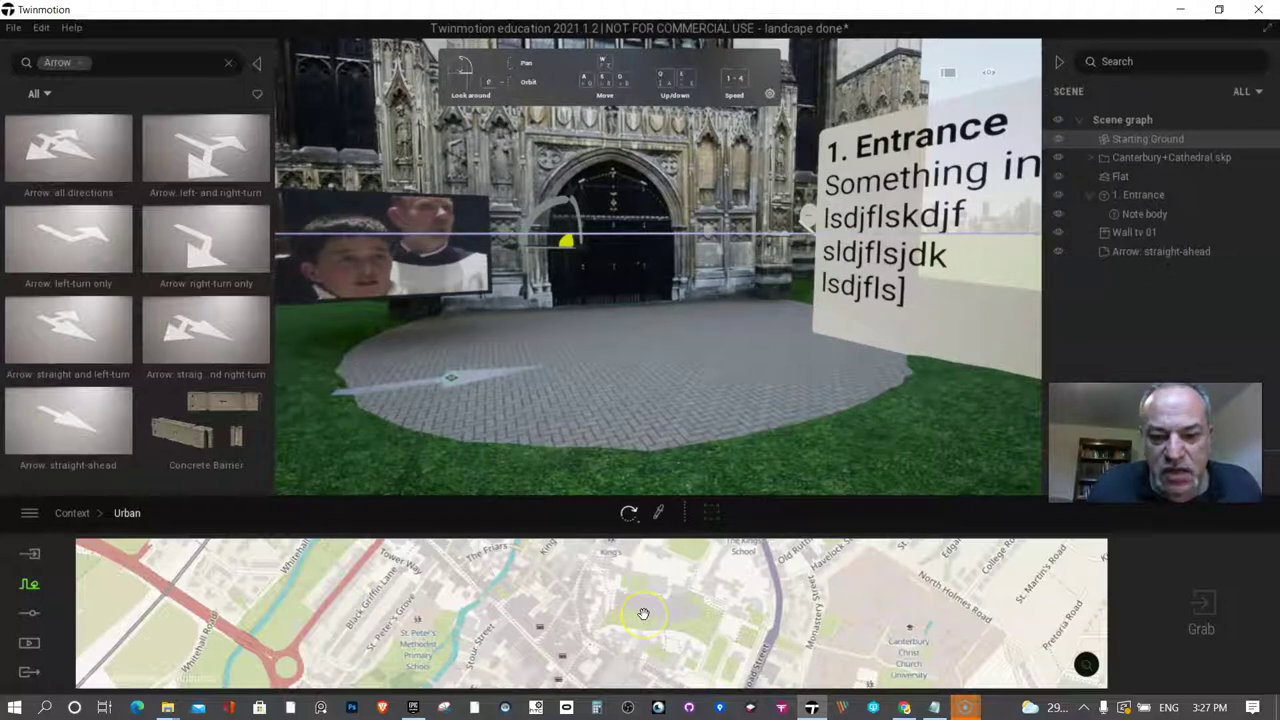
scroll(643, 613, "down", 5)
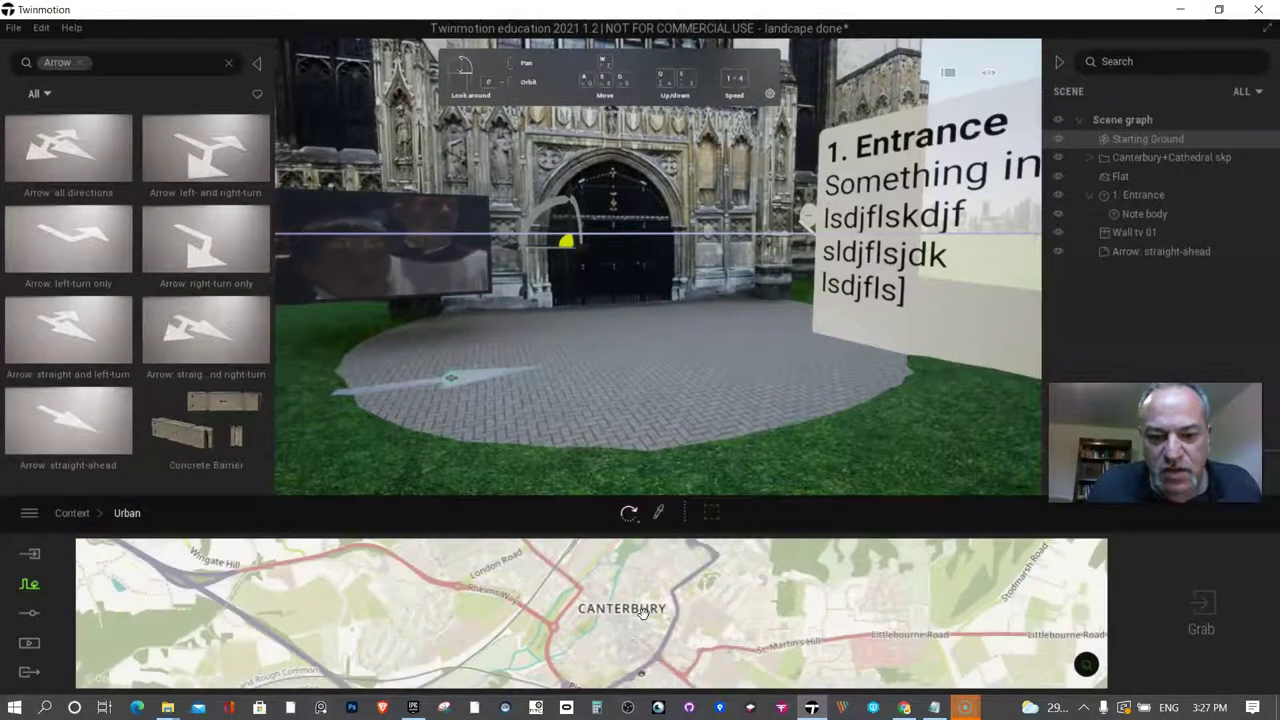
left_click(711, 512)
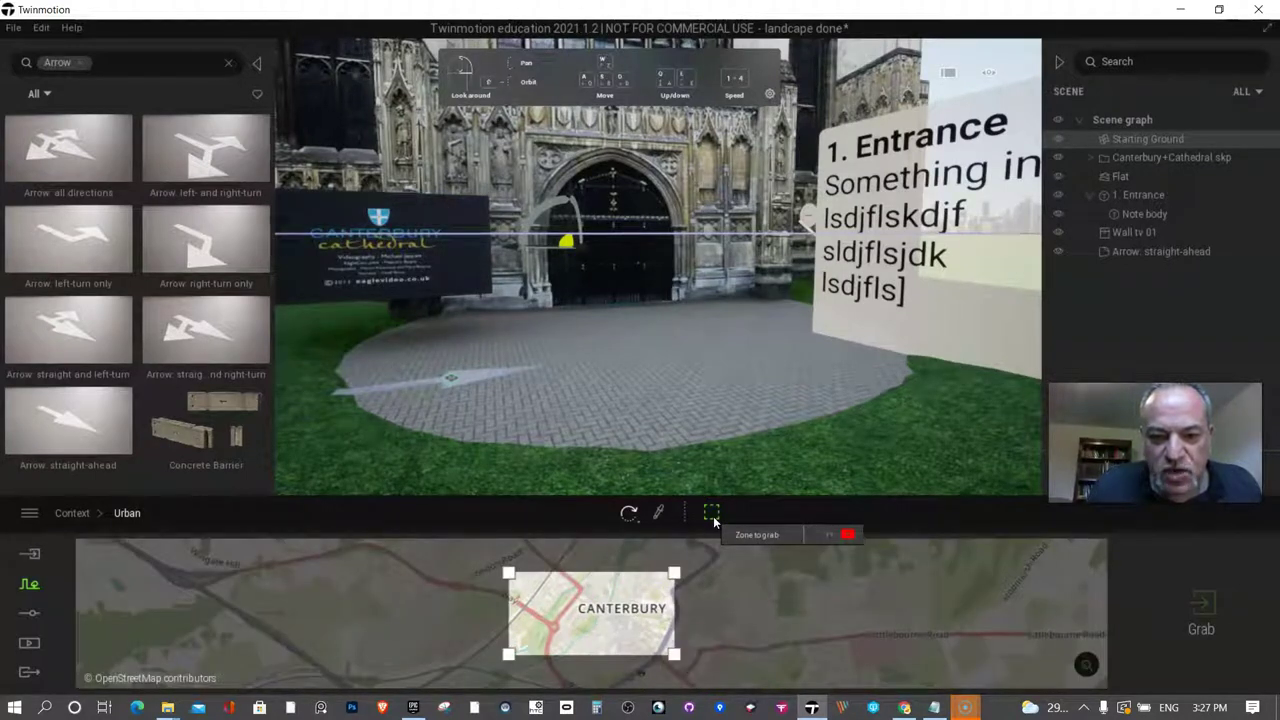
left_click(708, 614)
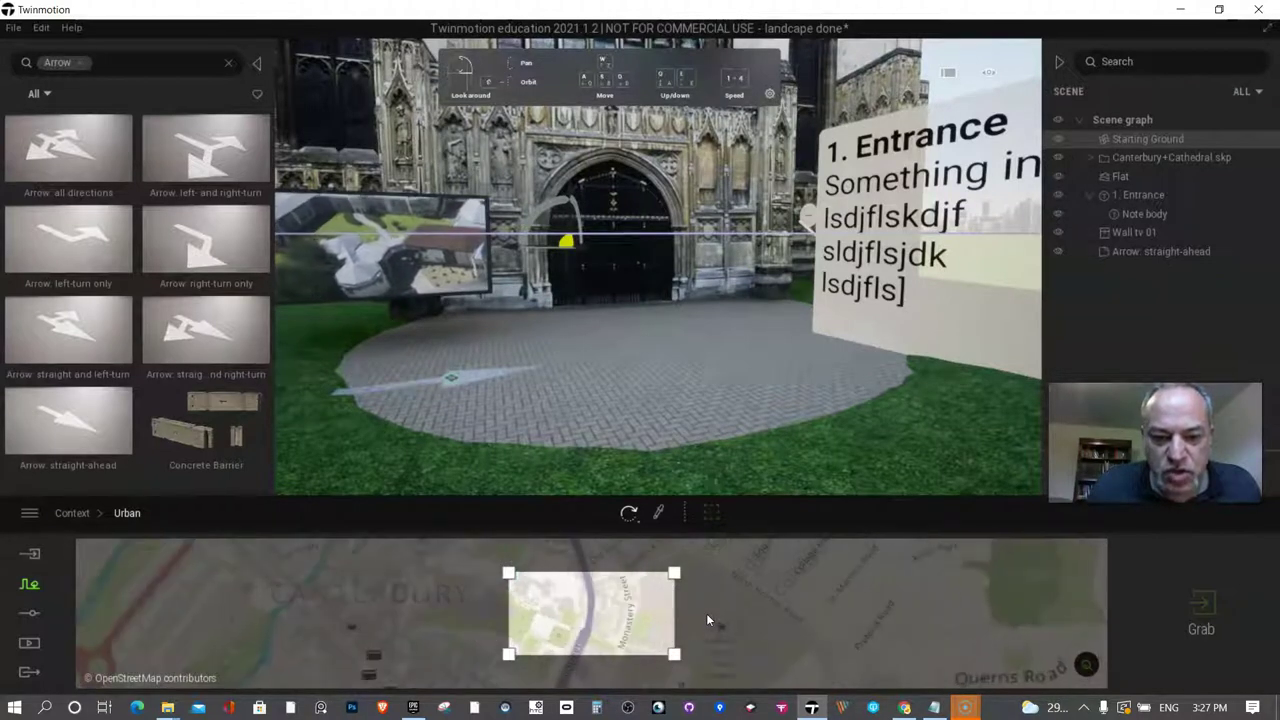
scroll(707, 620, "down", 1)
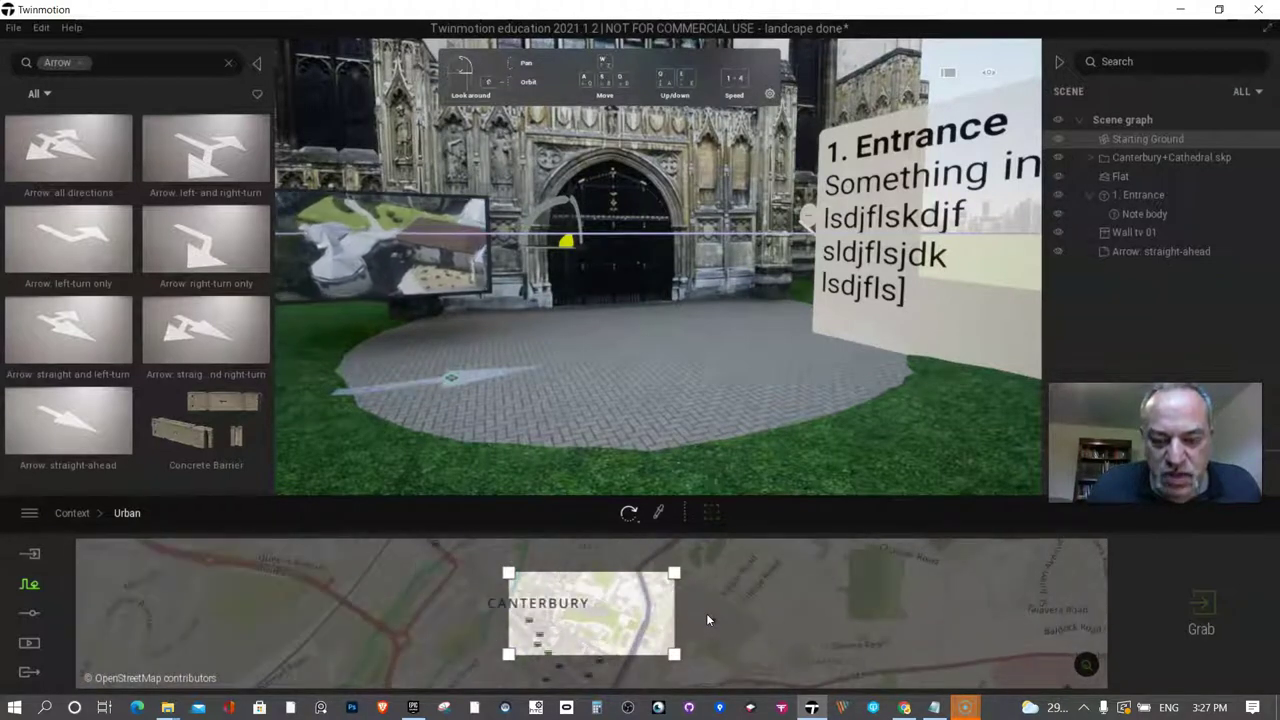
scroll(706, 620, "up", 3)
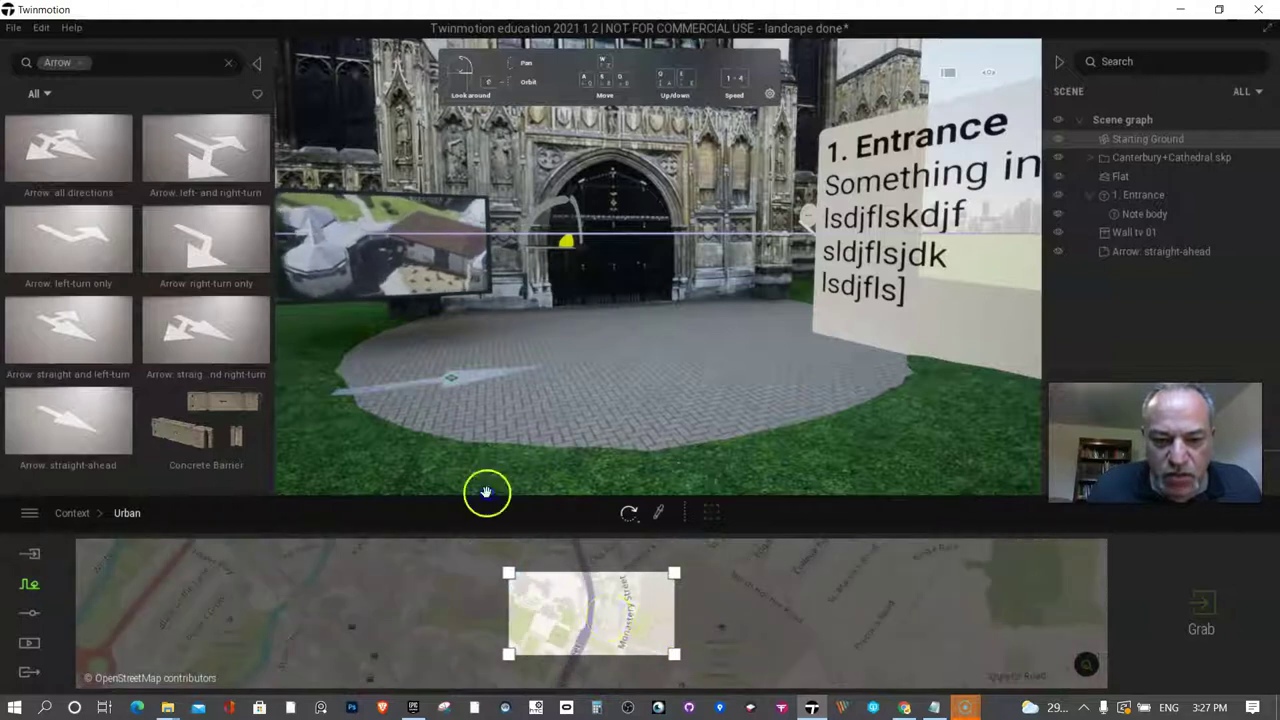
left_click_drag(713, 616, 765, 612)
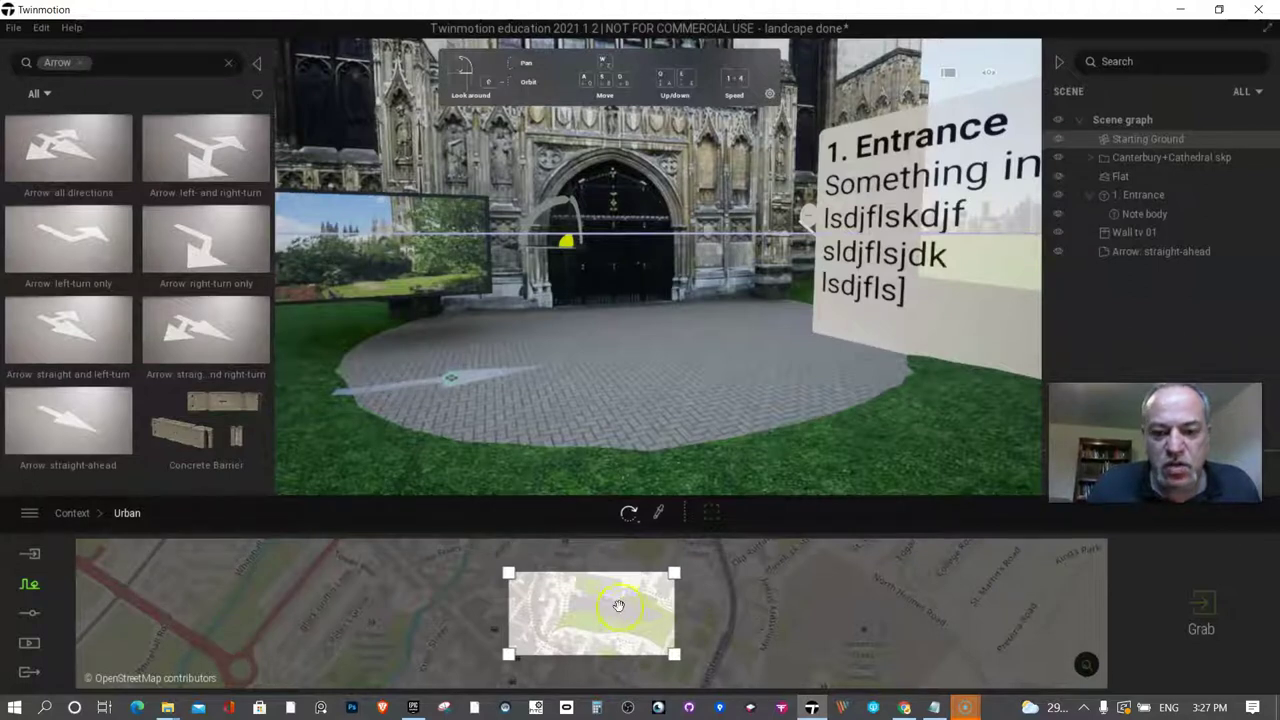
left_click(573, 602)
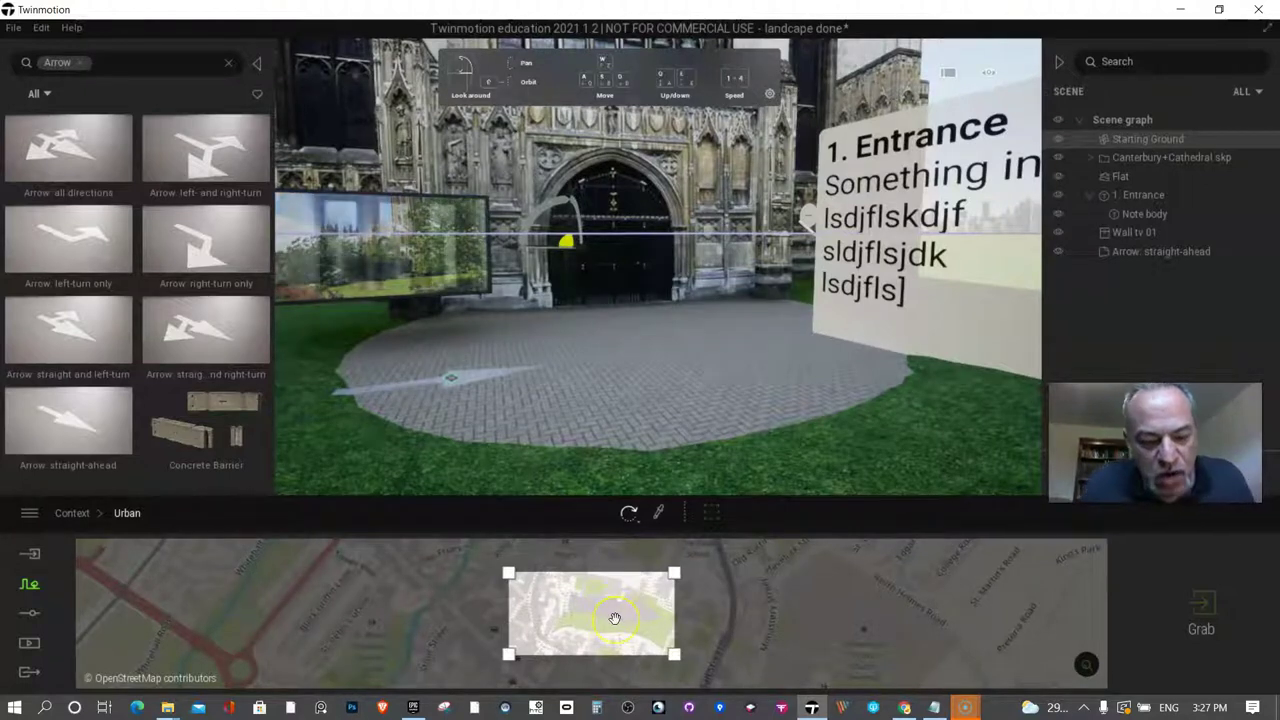
Check the cathedral's position in Google Maps in the browser and return to Twinmotion.
key("alt+Tab")
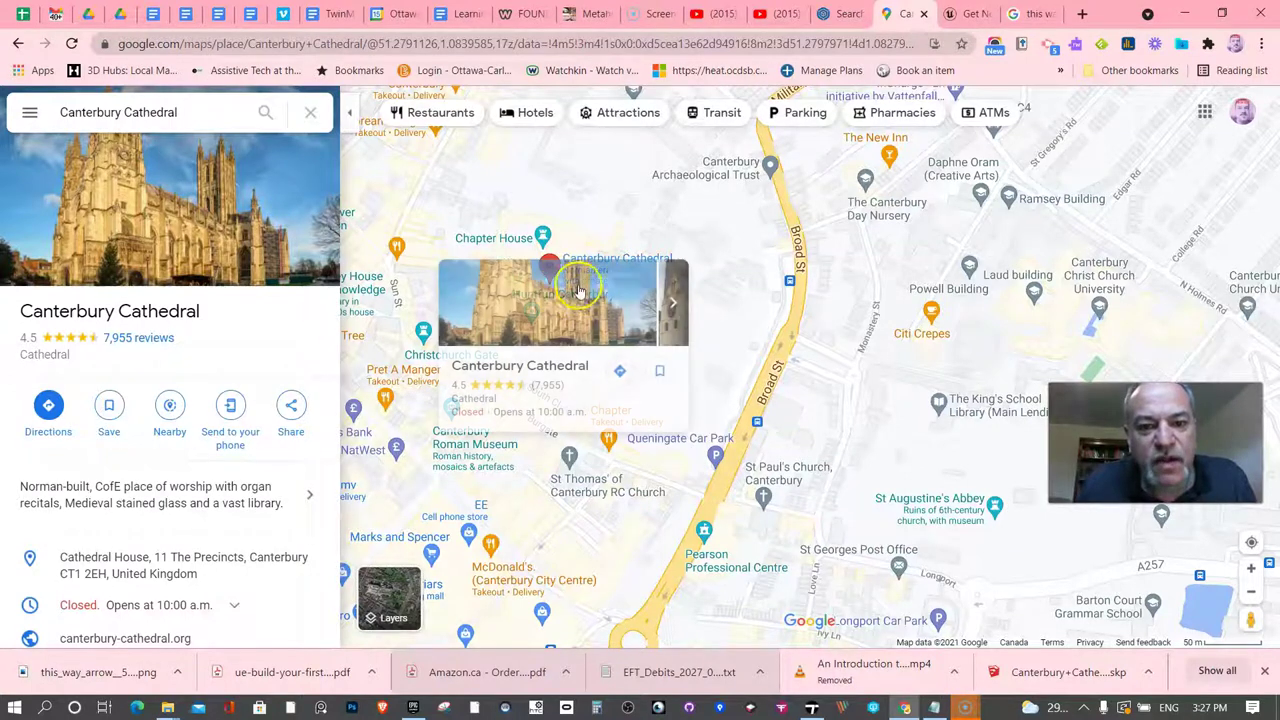
left_click(568, 332)
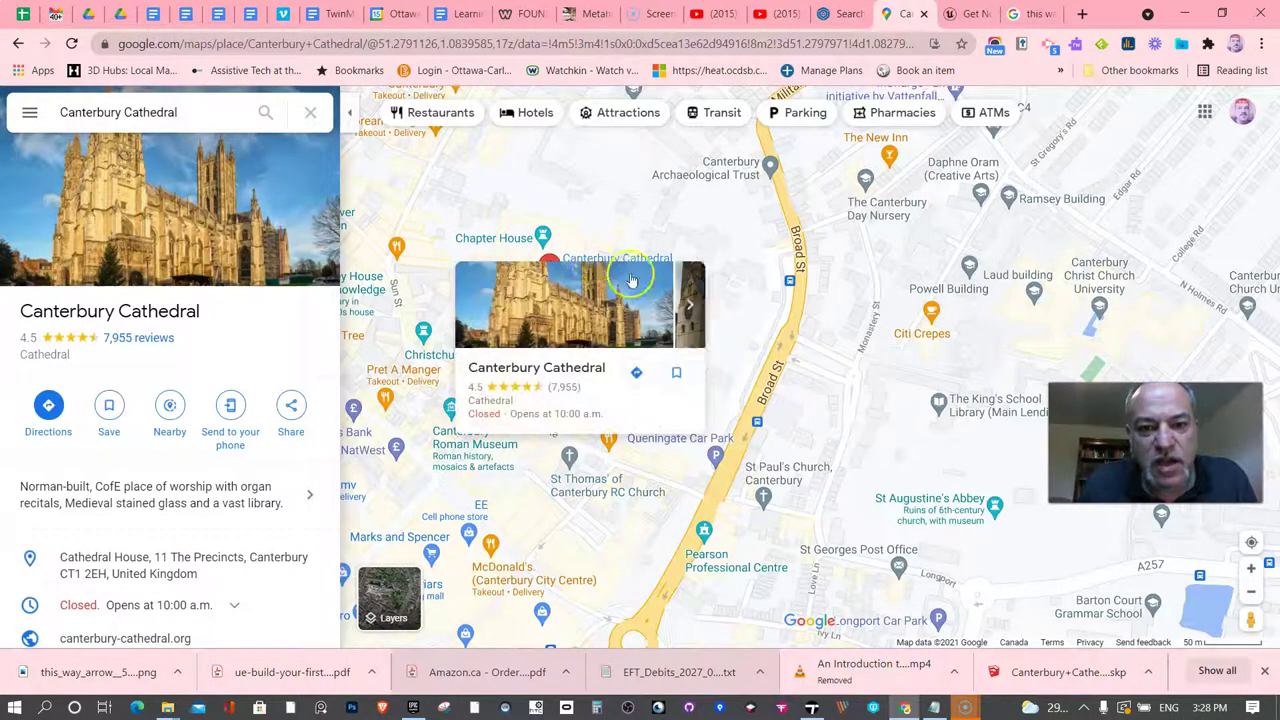
key("alt+Tab")
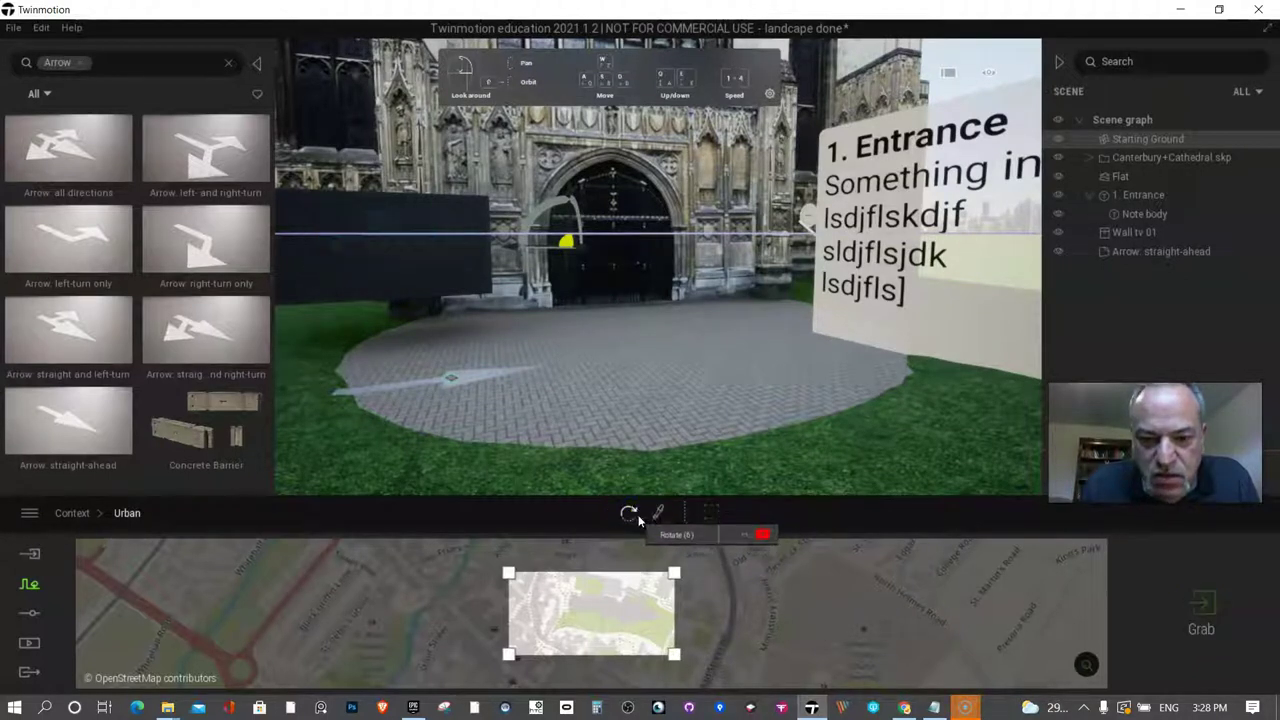
Grab the framed map zone into the scene as surrounding context and save the scene.
left_click(1202, 602)
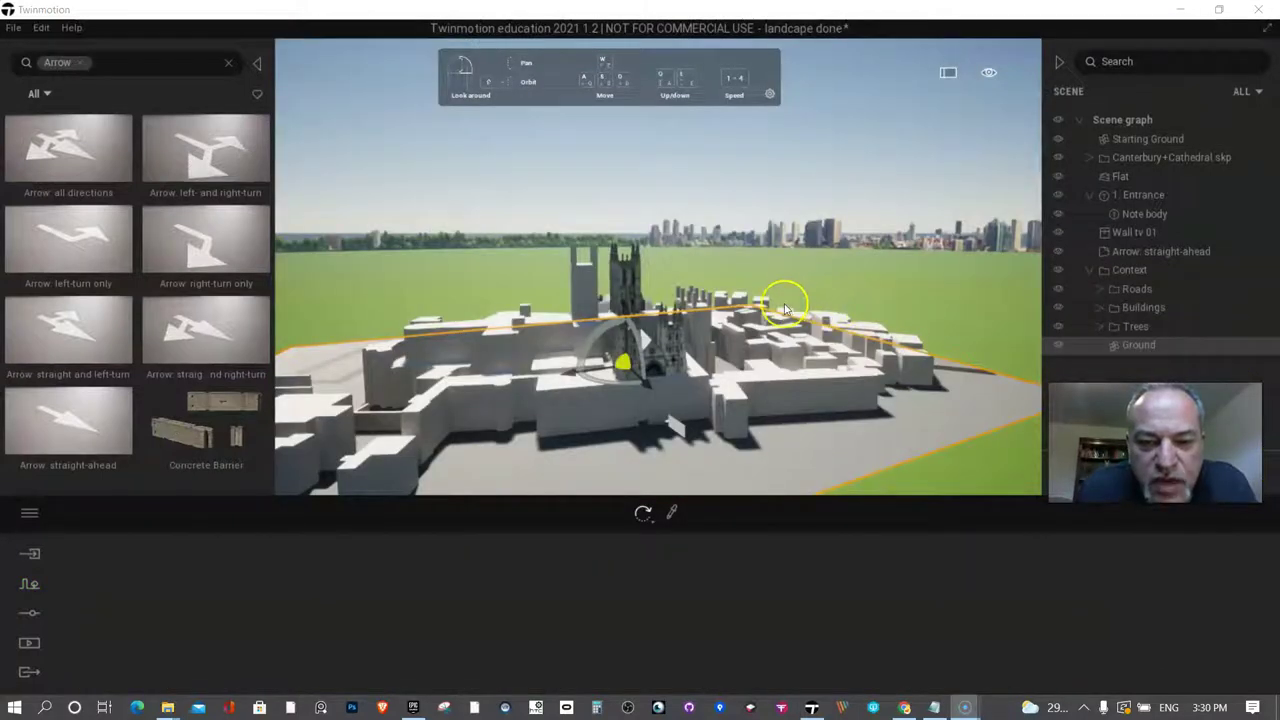
left_click(14, 28)
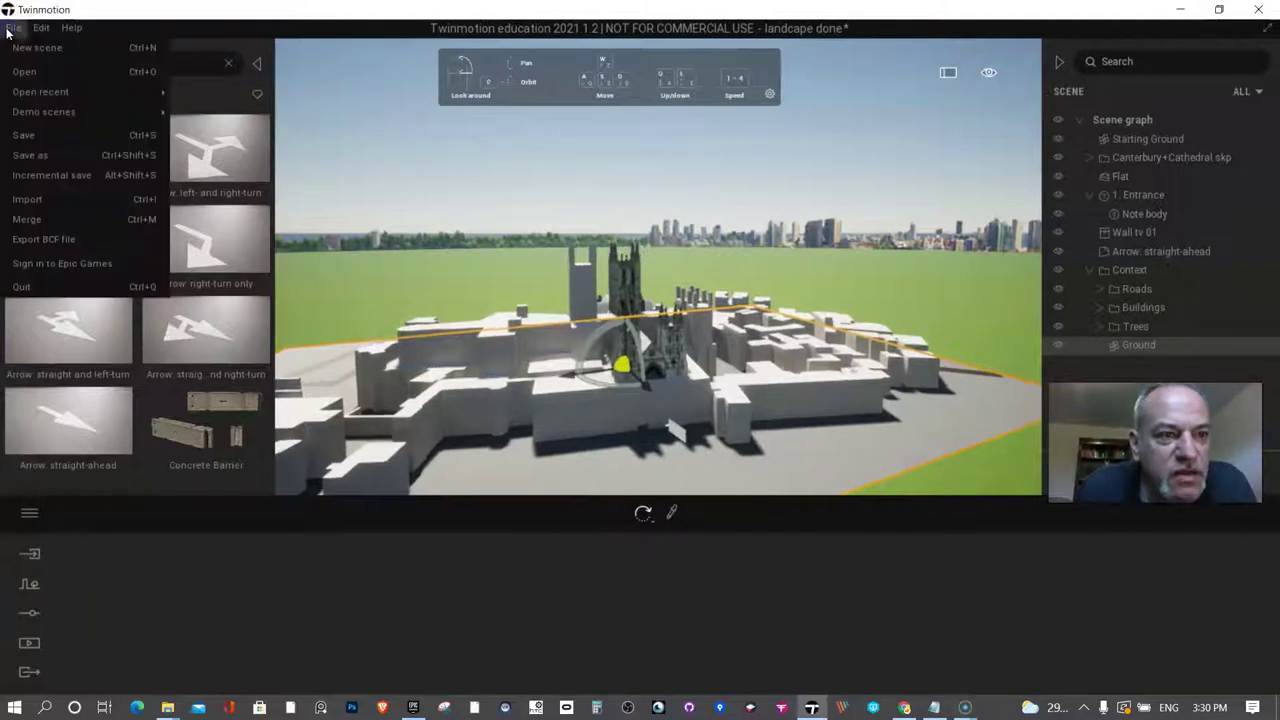
left_click(45, 134)
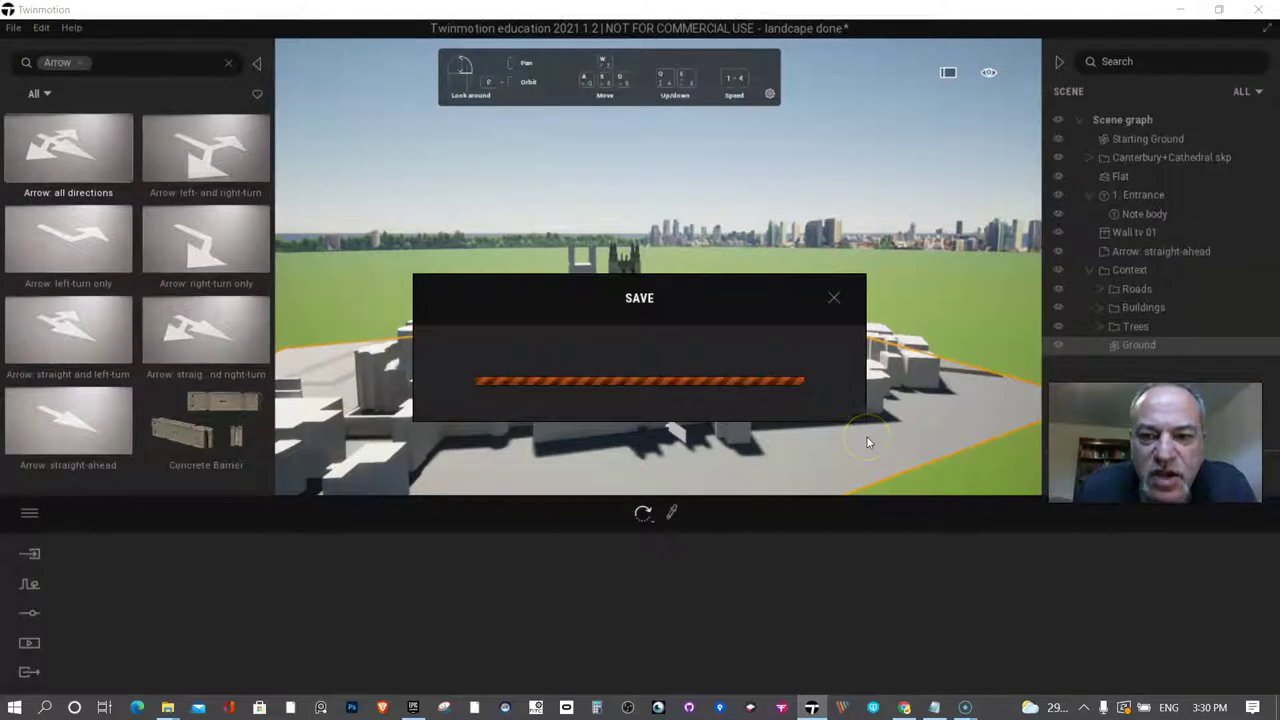
Hide and reshow the Context folder, and examine how its building blocks sit around the cathedral model.
left_click(1059, 271)
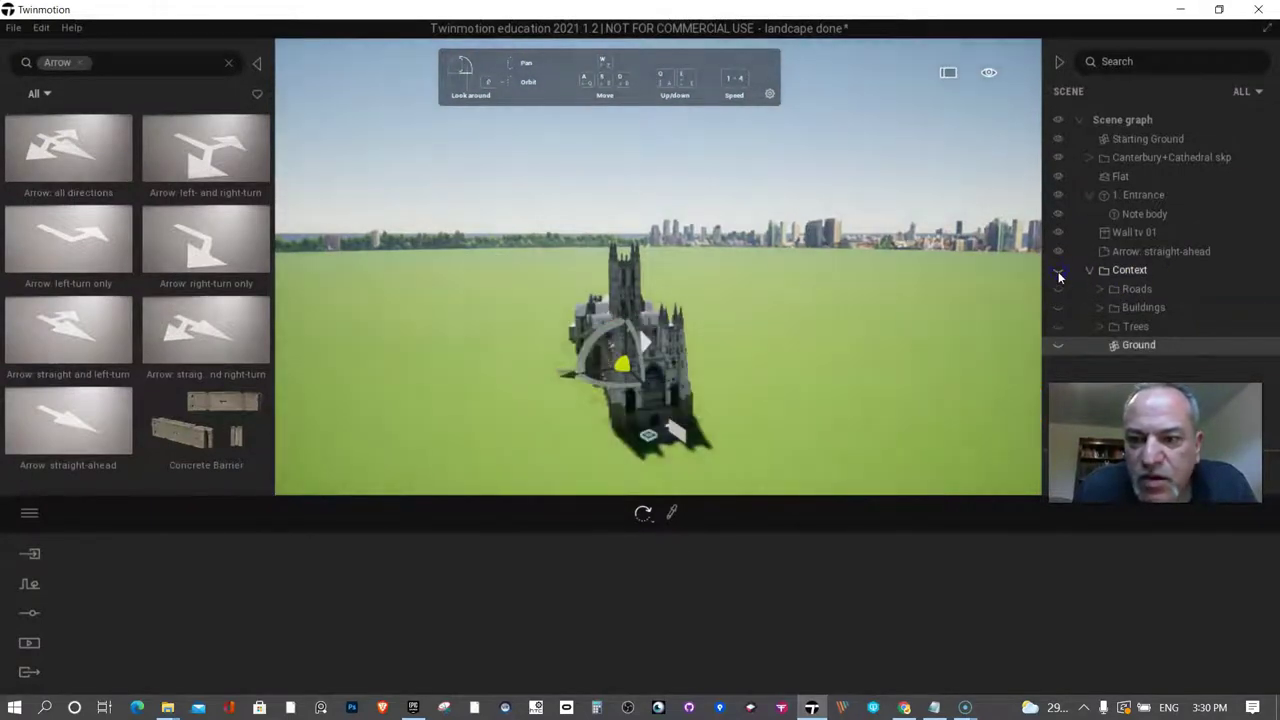
left_click(1059, 271)
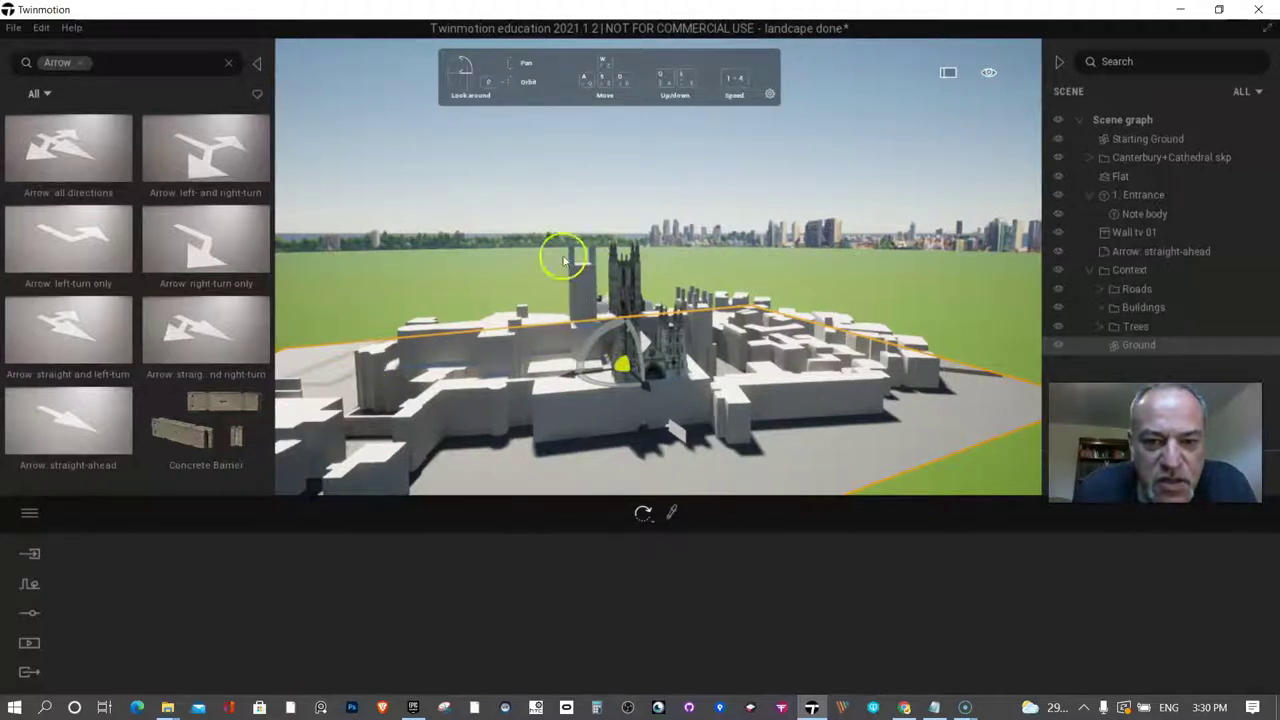
scroll(575, 289, "up", 1)
key("w")
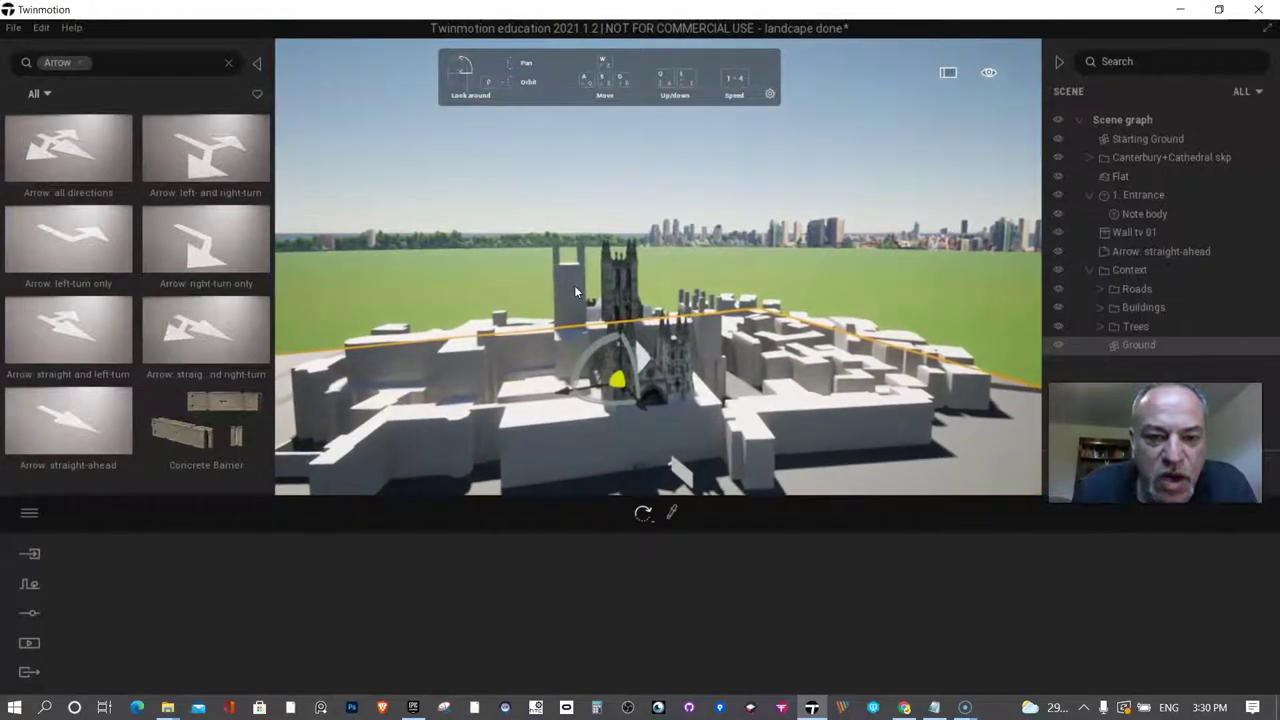
left_click_drag(573, 315, 585, 325)
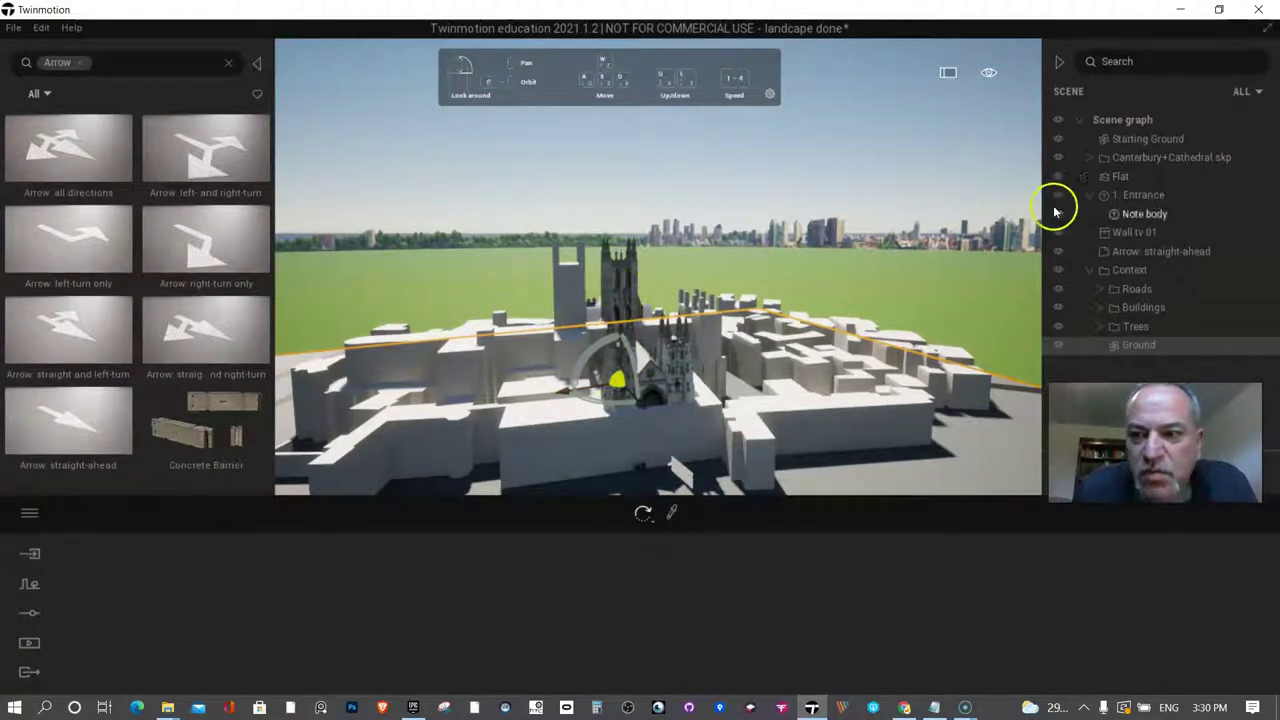
Hide and reshow the Canterbury+Cathedral.skp model and the context Ground to compare their placement.
left_click(1059, 159)
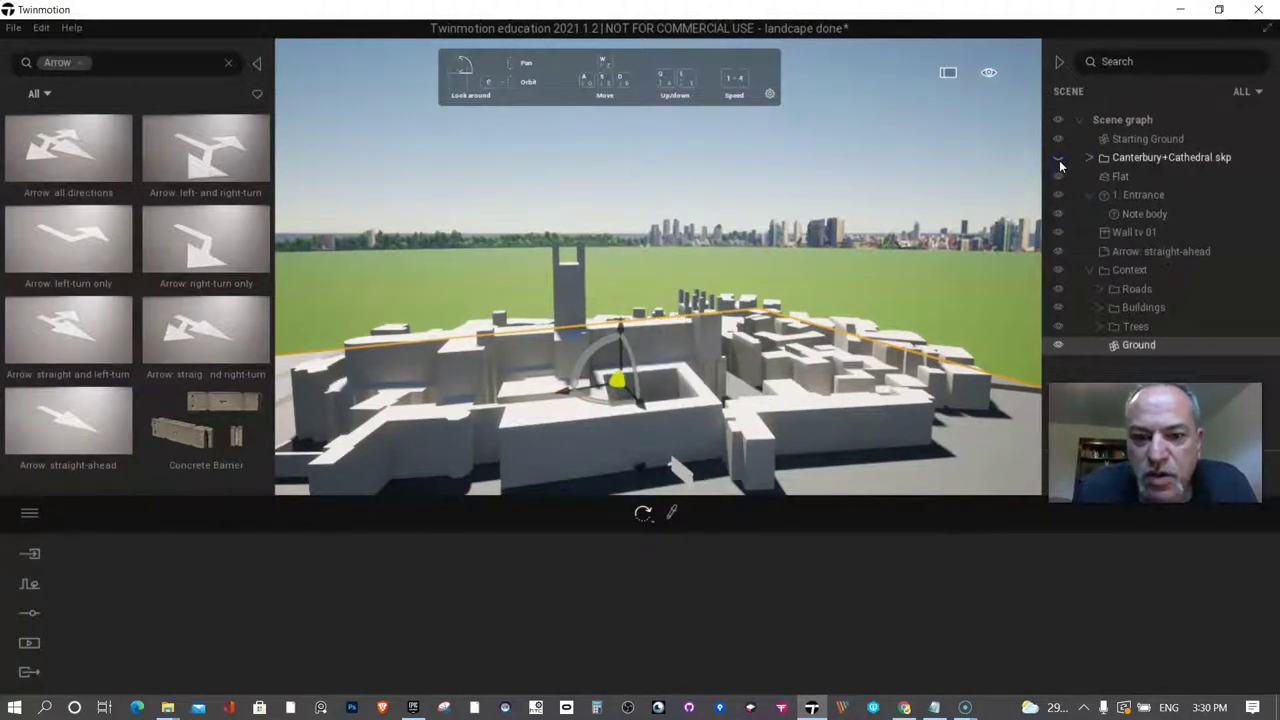
left_click(1059, 160)
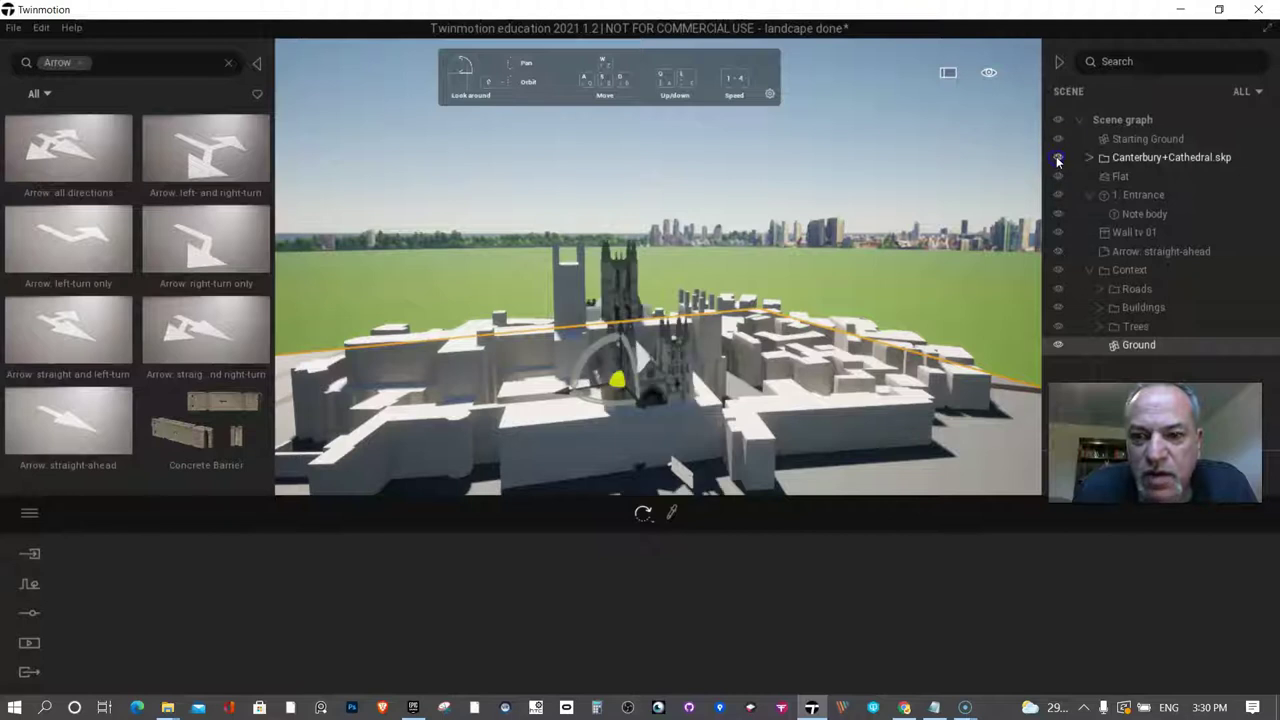
left_click(1058, 346)
left_click(1058, 346)
Try to rotate the context Ground on its own and undo the rotation.
left_click(1157, 346)
left_click(1034, 323)
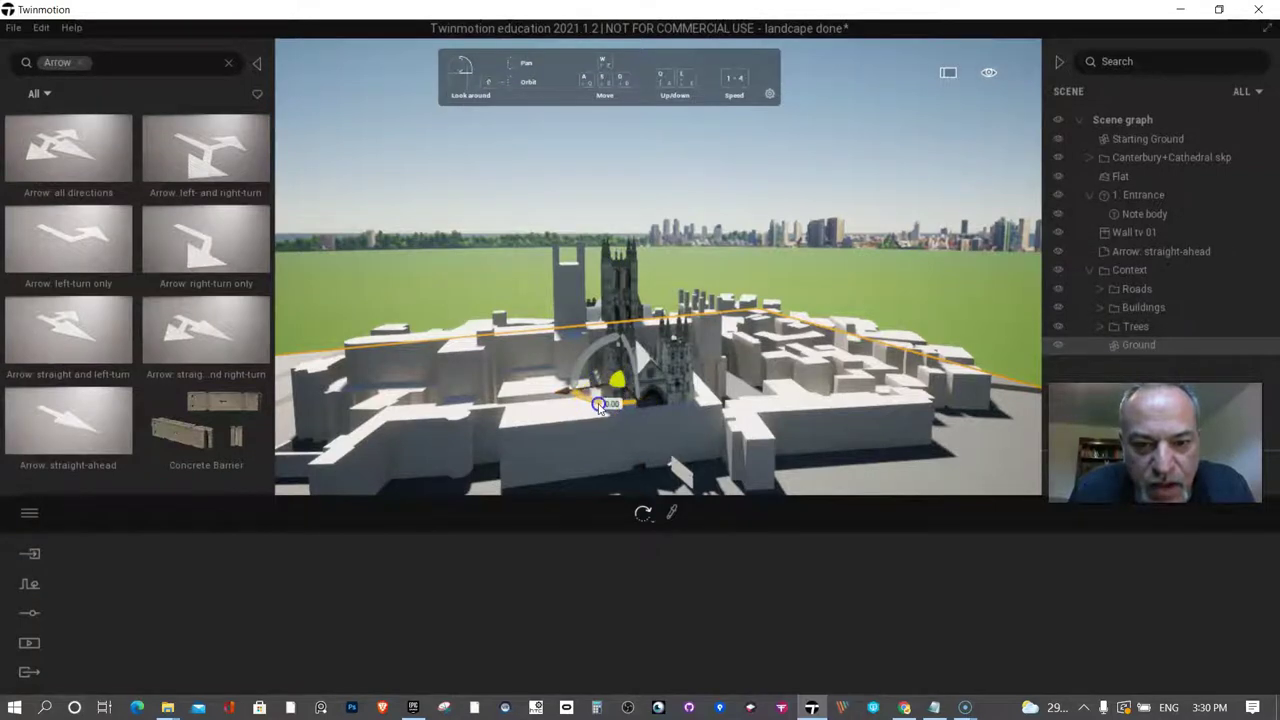
left_click_drag(598, 405, 660, 407)
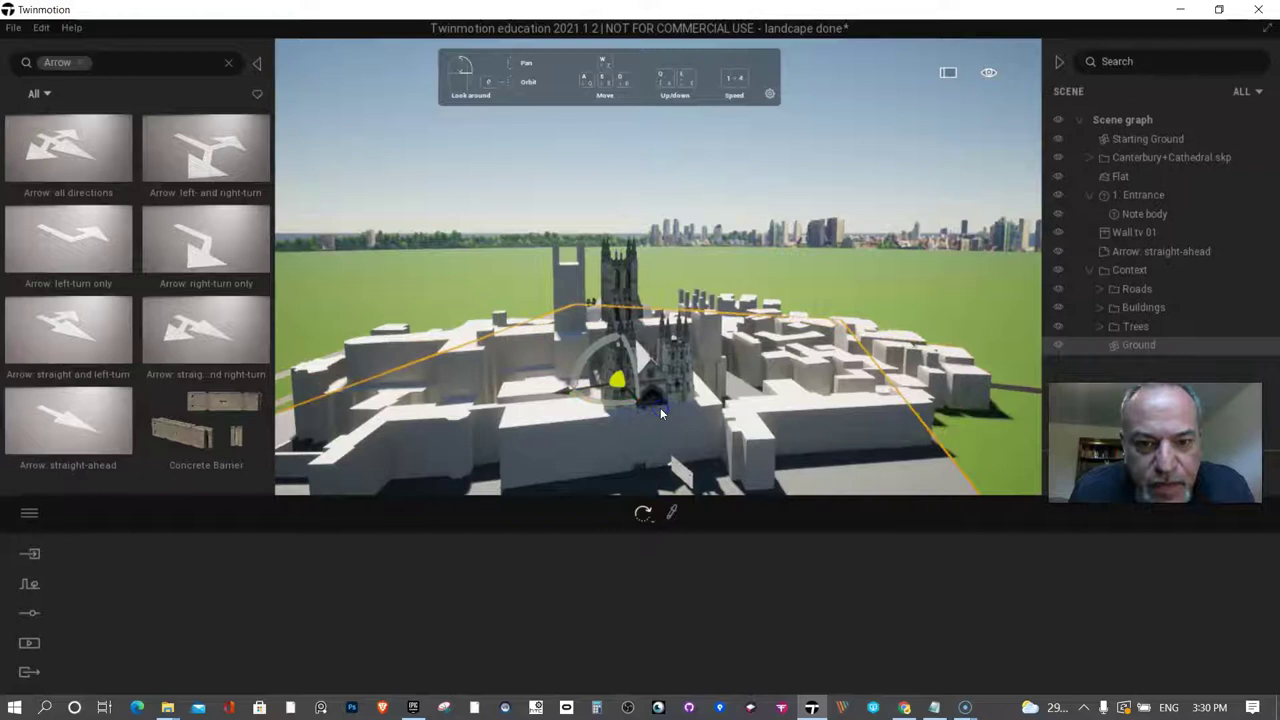
key("ctrl+z")
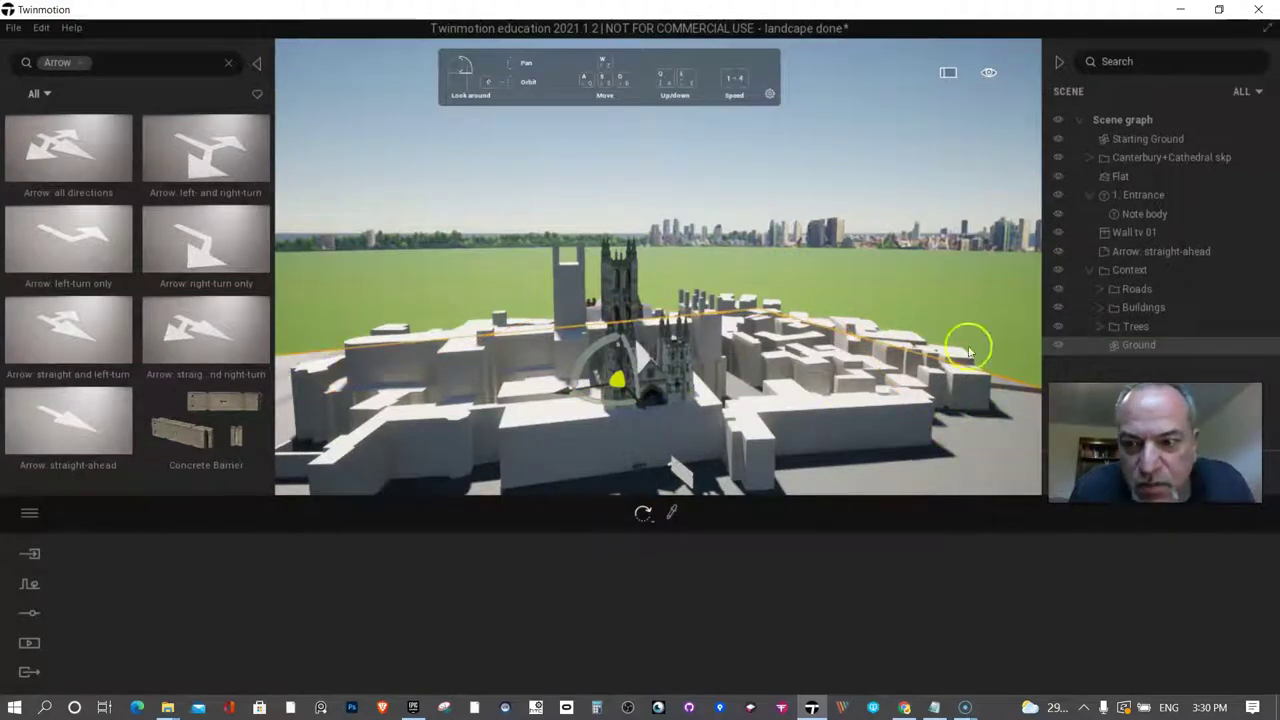
Rotate and shift the entire Context folder to bring its building blocks into line with the cathedral model.
left_click(1060, 345)
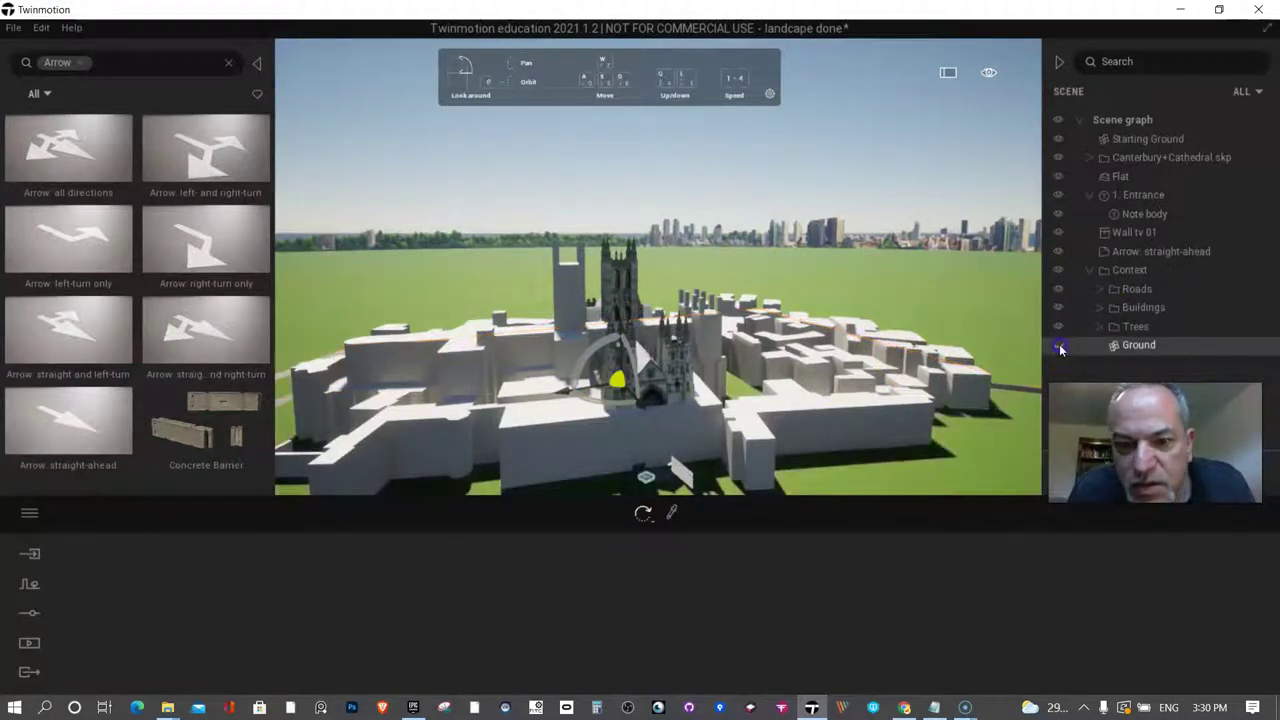
left_click(1058, 271)
left_click(1057, 272)
left_click(1131, 272)
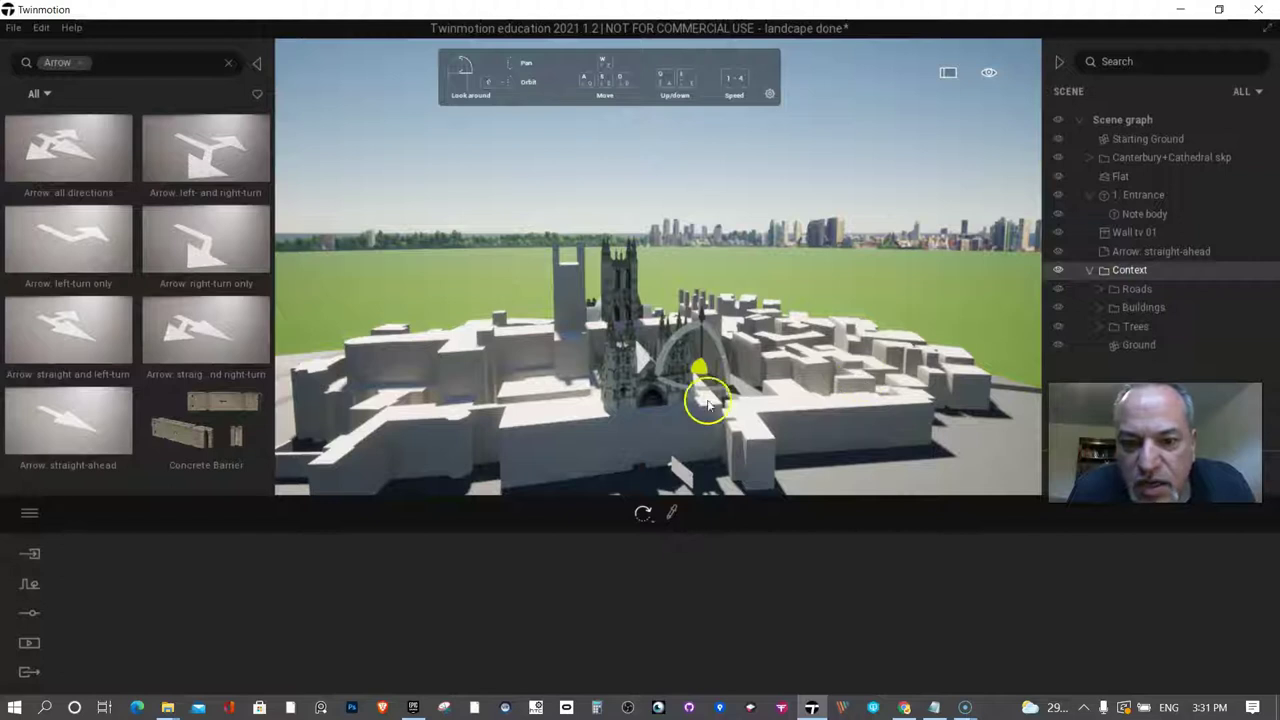
left_click_drag(673, 382, 779, 537)
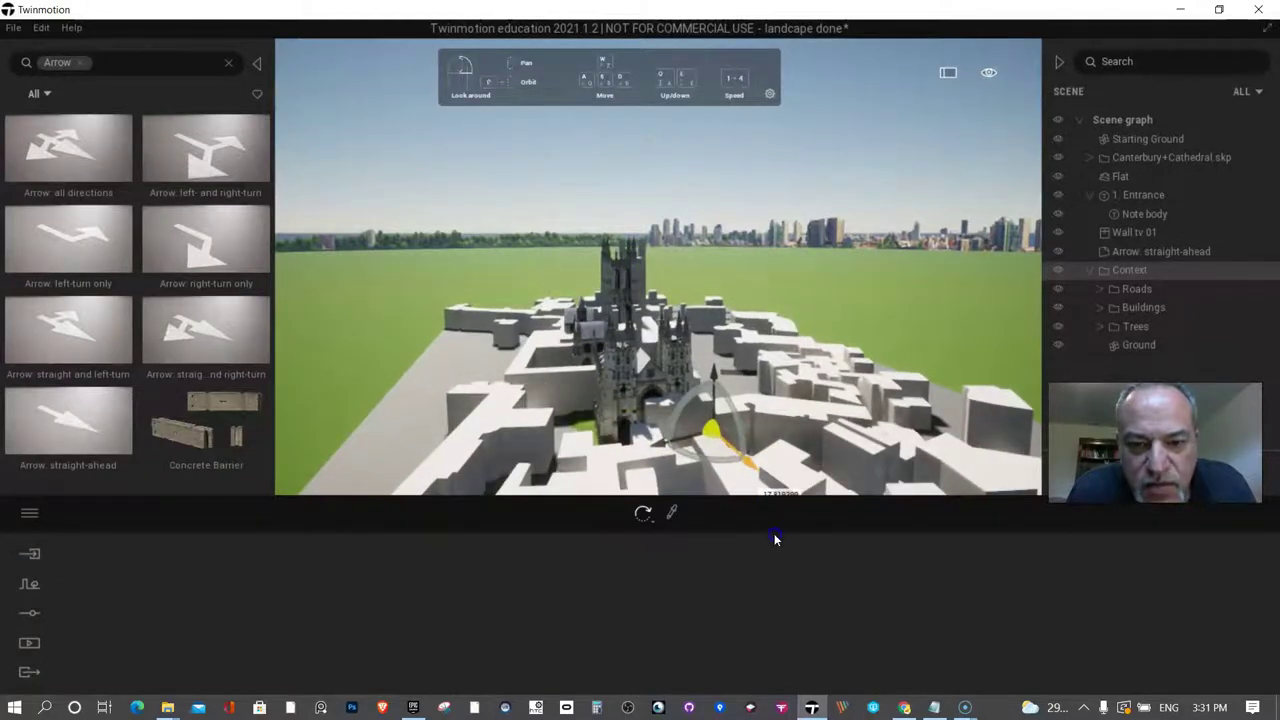
Fine-tune the Context folder's rotation and position until its cathedral blocks overlap the towers and nave of the detailed model.
scroll(691, 367, "up", 5)
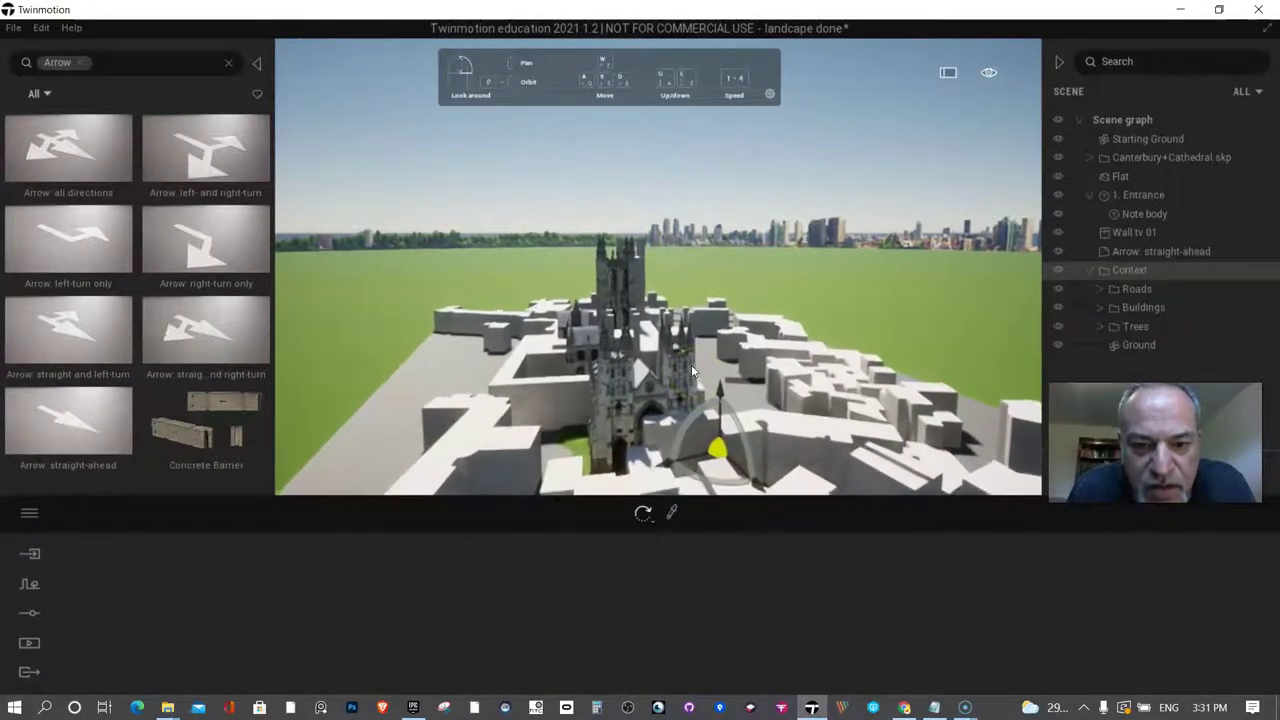
right_click_drag(691, 364, 808, 403)
middle_click_drag(808, 403, 834, 404)
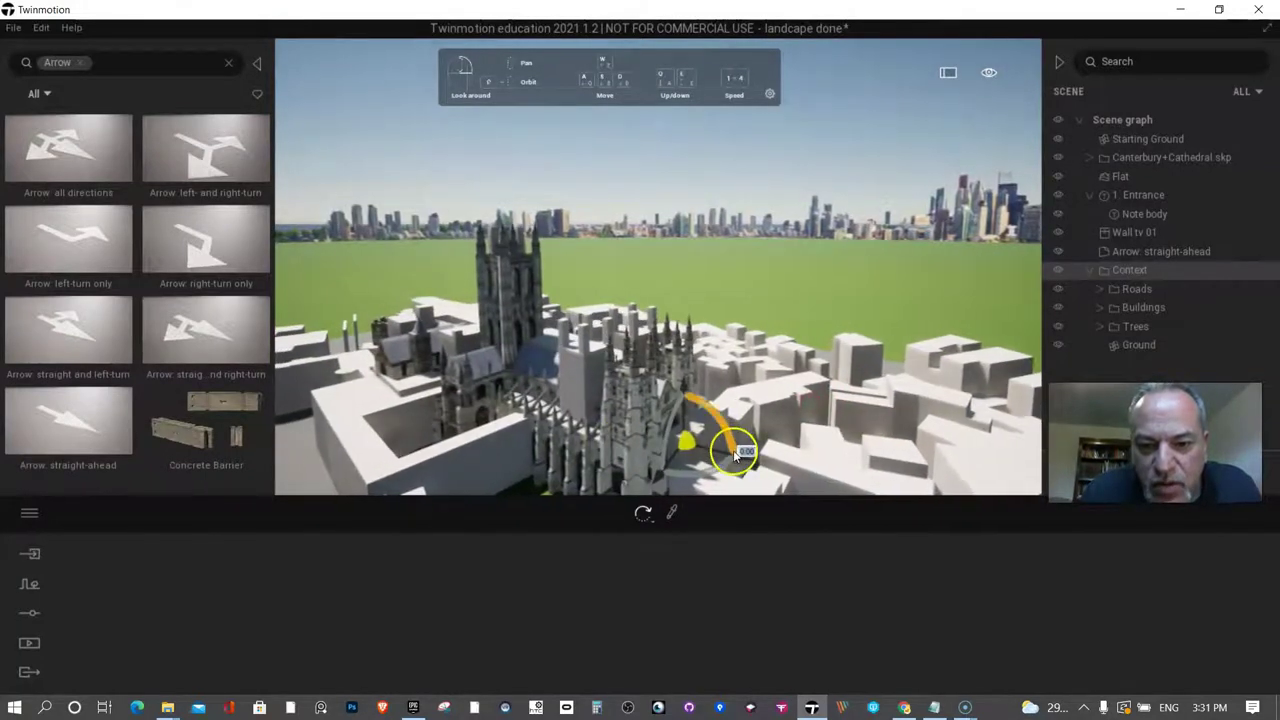
right_click_drag(737, 458, 801, 491)
left_click_drag(801, 491, 801, 490)
left_click_drag(717, 472, 708, 499)
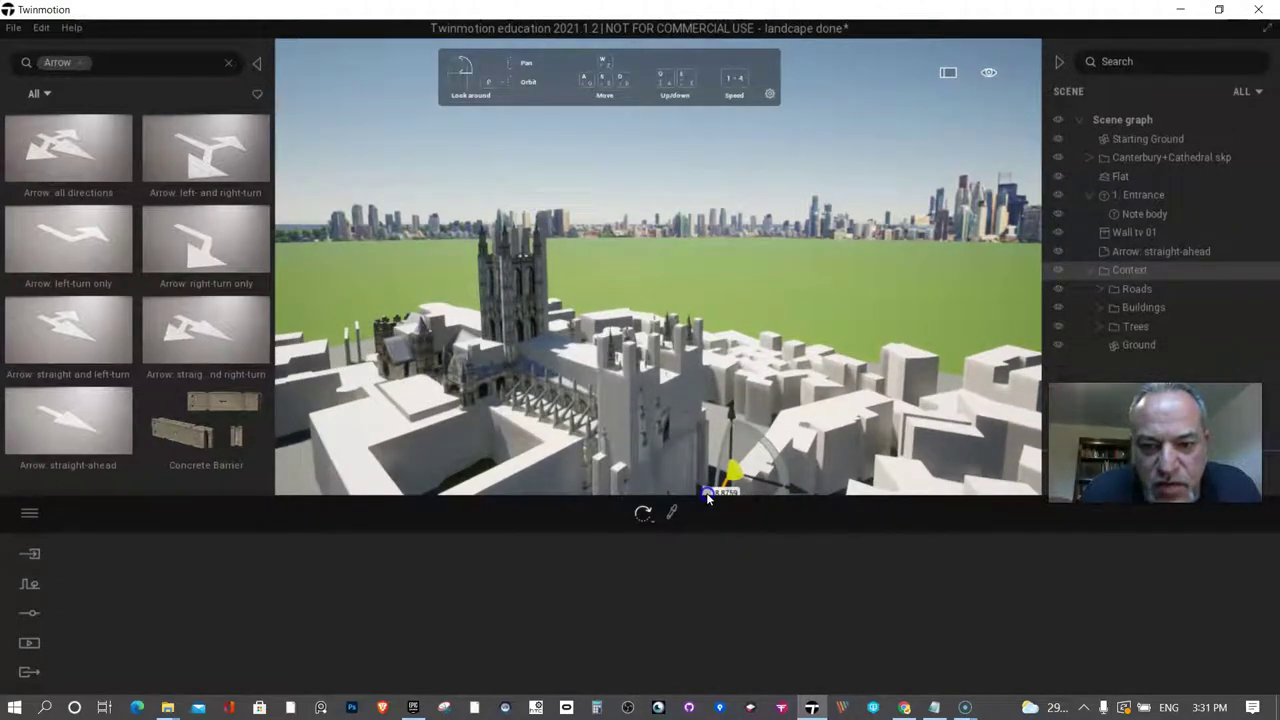
right_click_drag(735, 462, 366, 452)
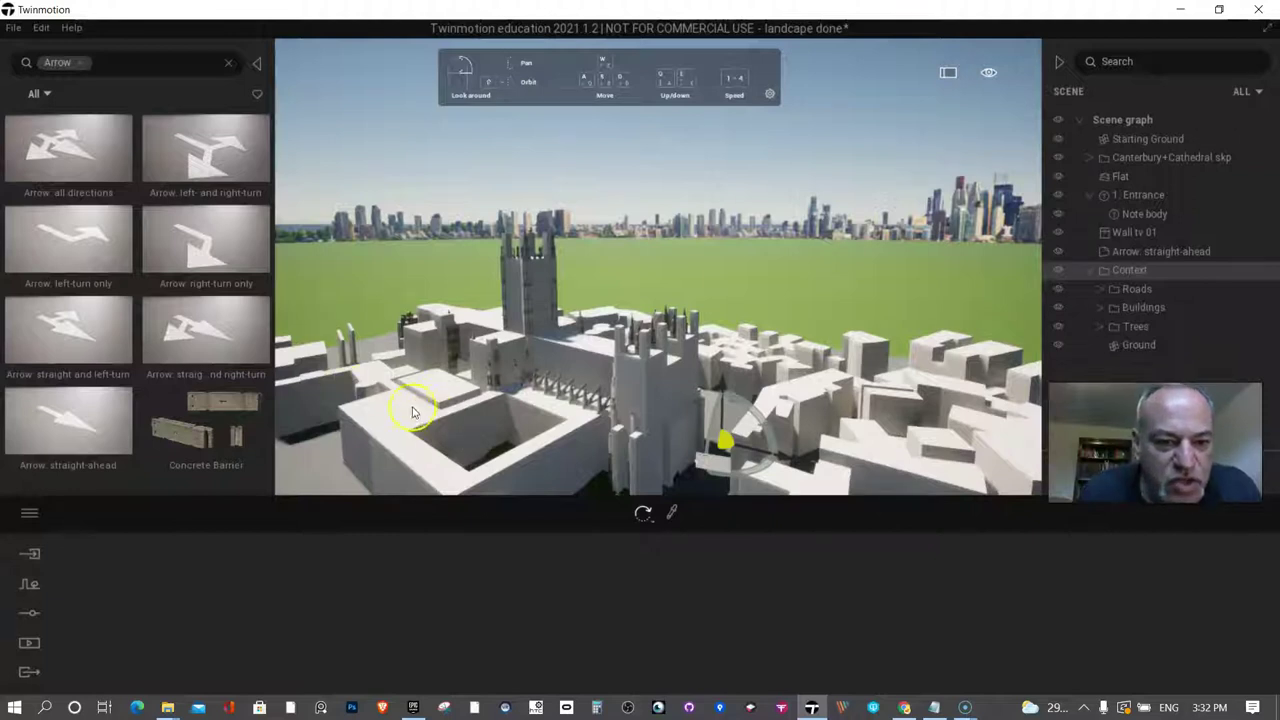
right_click_drag(419, 411, 654, 391)
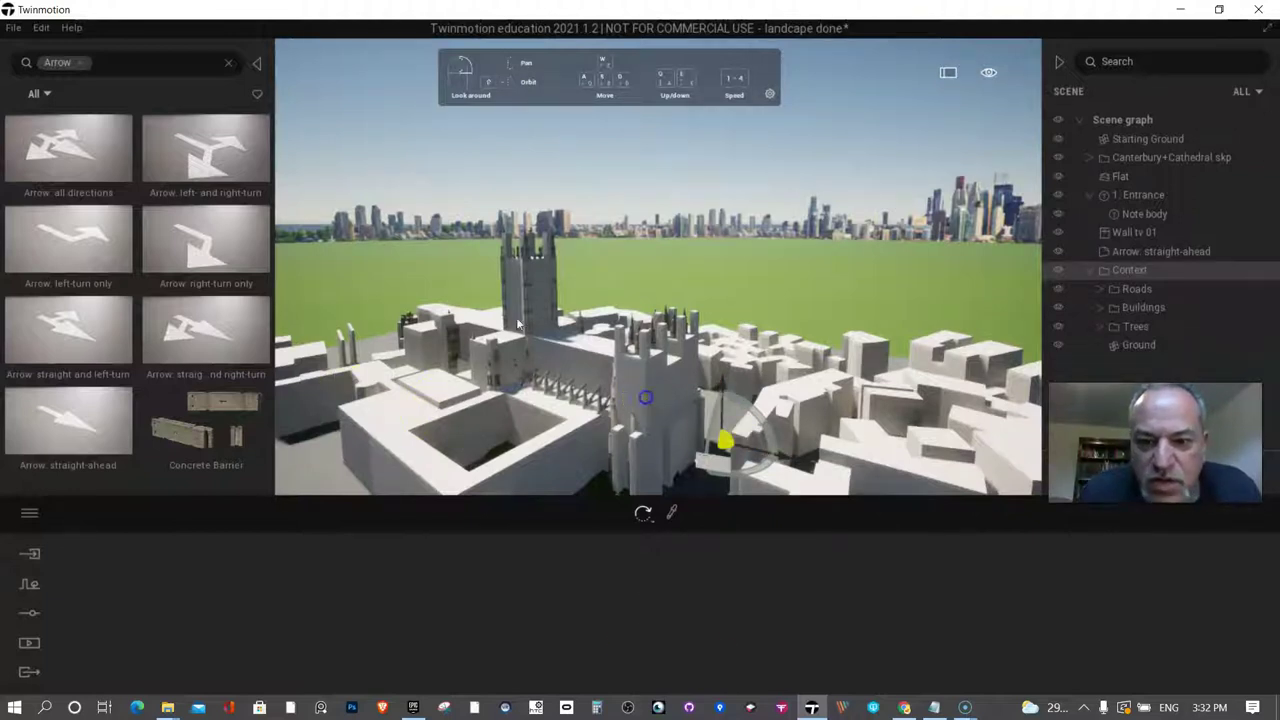
Delete the Bell Harry Tower context blocks that cover the cathedral's front entrance towers.
left_click(645, 397)
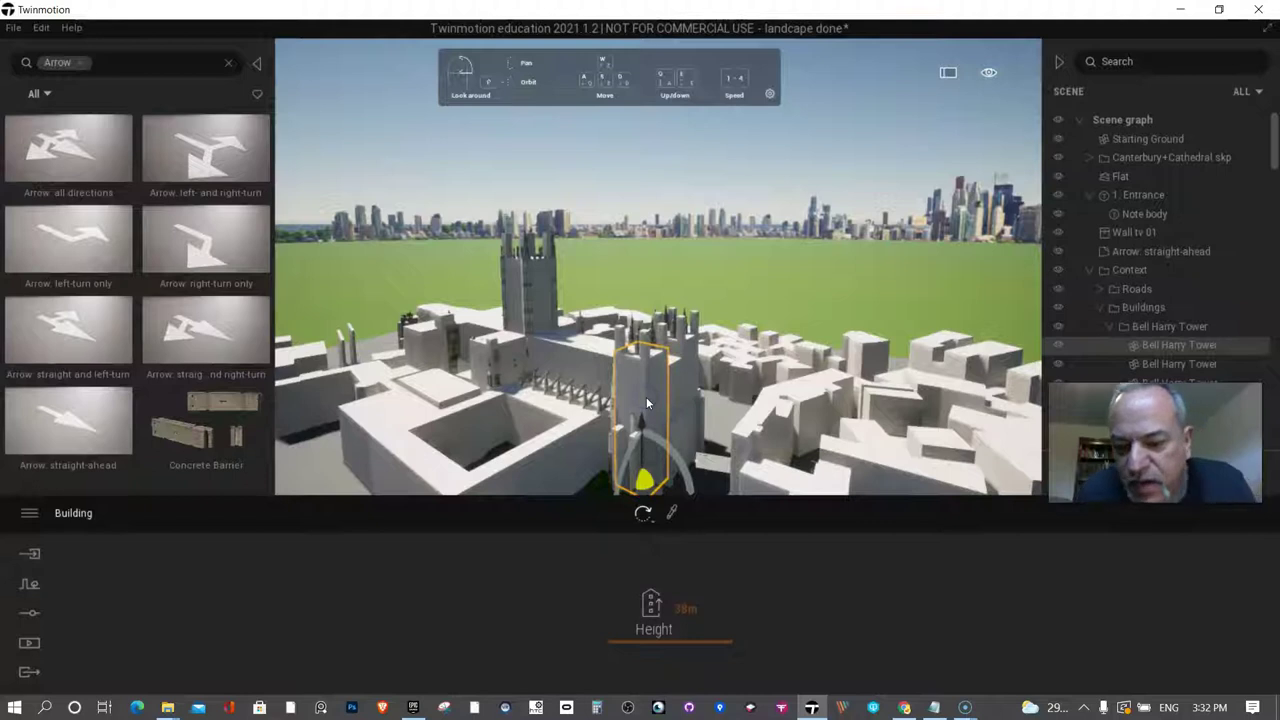
key("Delete")
left_click(695, 384)
key("Delete")
left_click(679, 403)
key("Delete")
left_click(677, 434)
key("Delete")
left_click(647, 457)
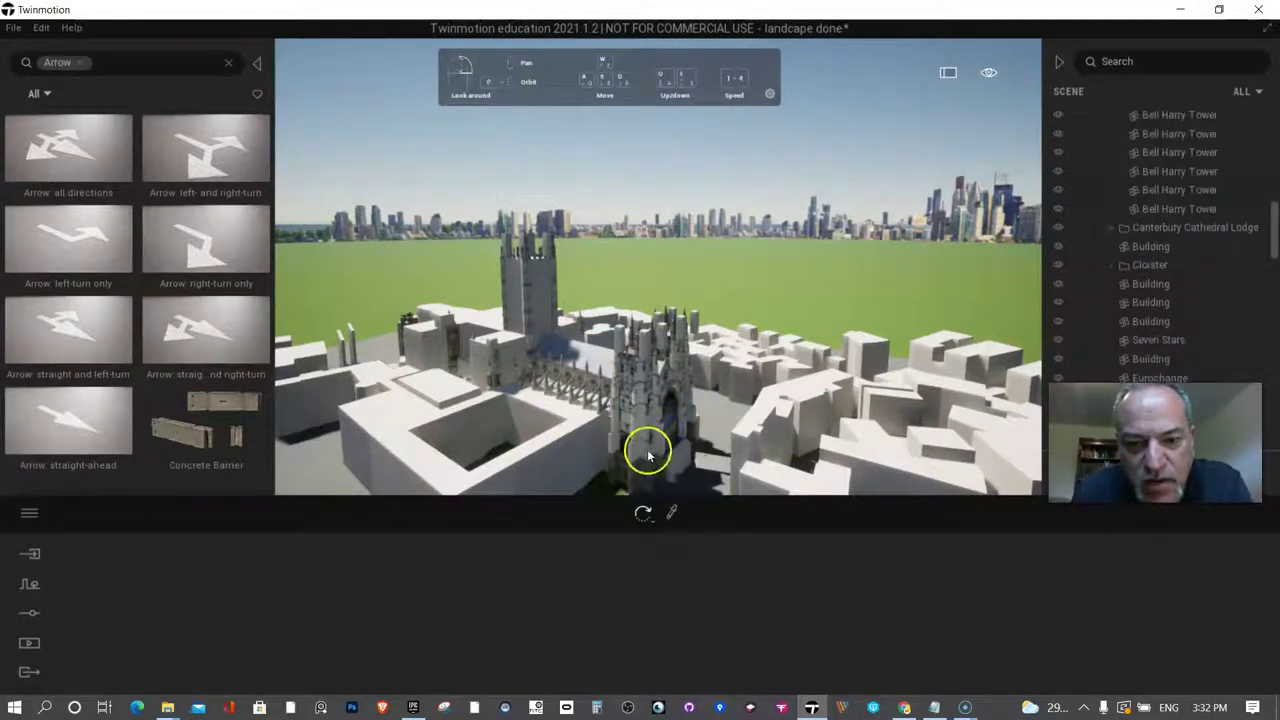
left_click(678, 458)
key("Delete")
Delete the context blocks covering the side of the nave and the adjoining Cloister blocks on its green.
left_click(456, 357)
key("Delete")
left_click(571, 455)
key("Delete")
left_click(587, 418)
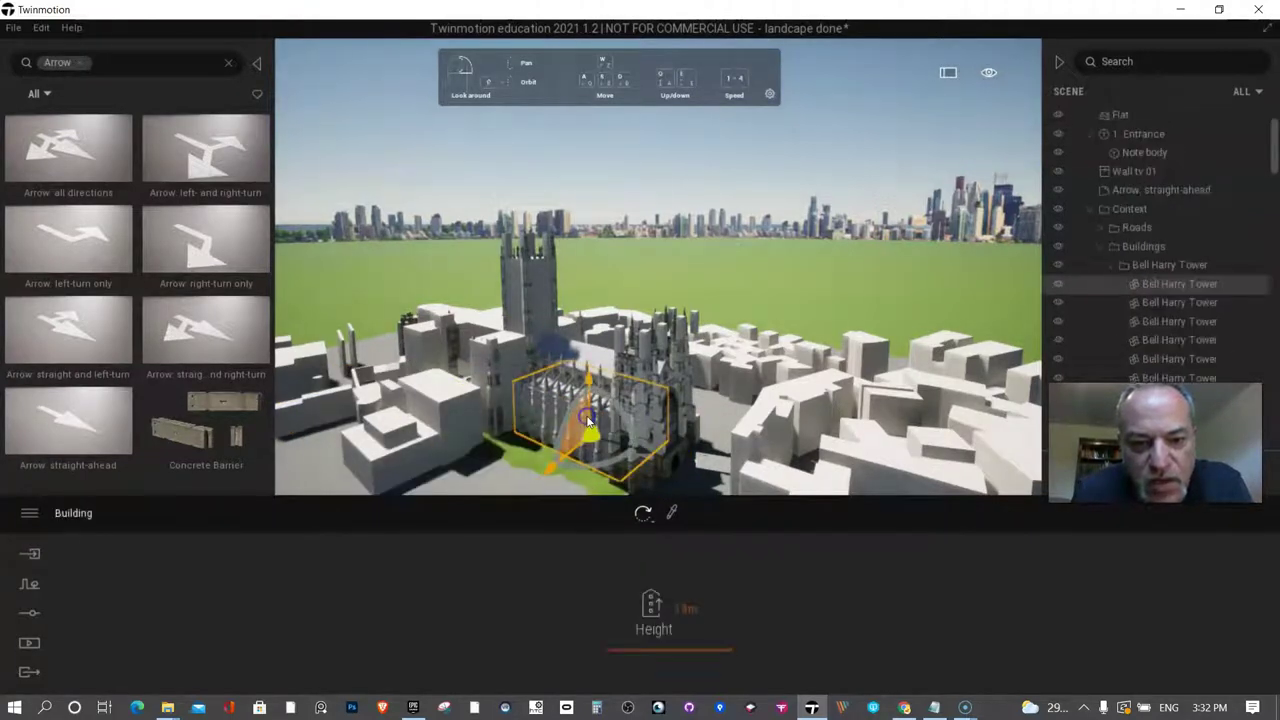
key("Delete")
left_click(588, 361)
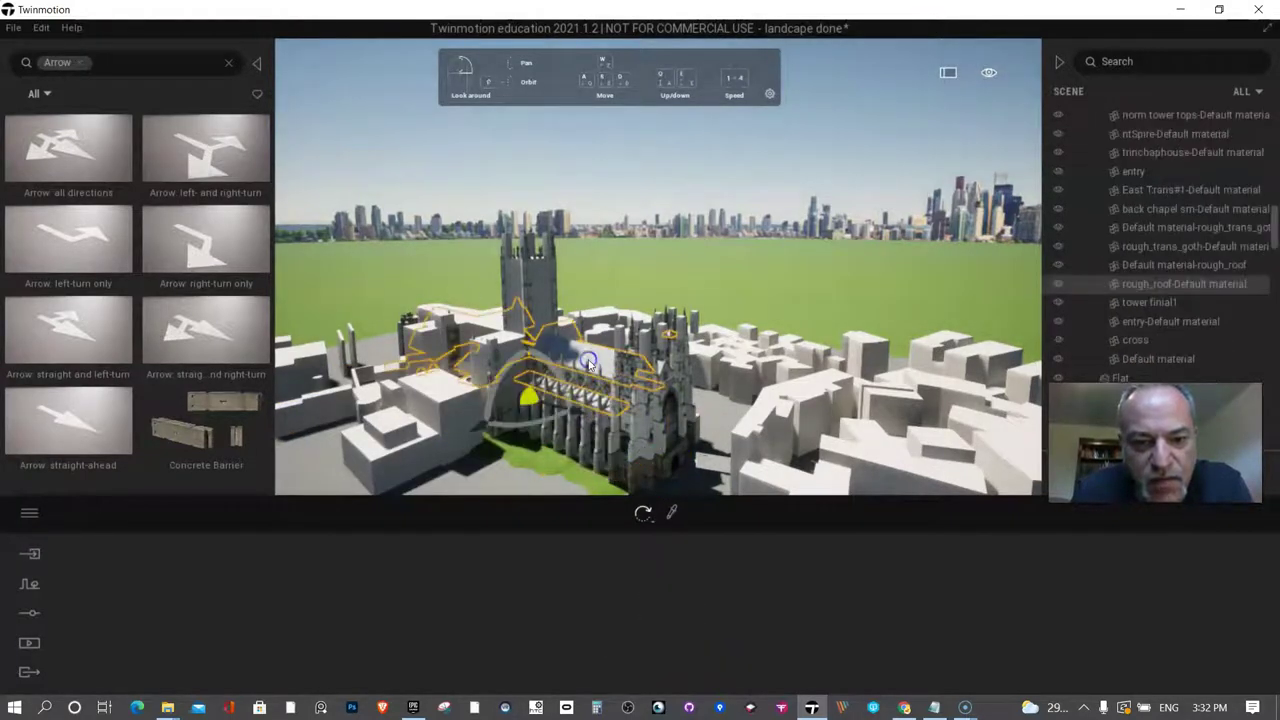
left_click(449, 399)
left_click(450, 398)
left_click(393, 432)
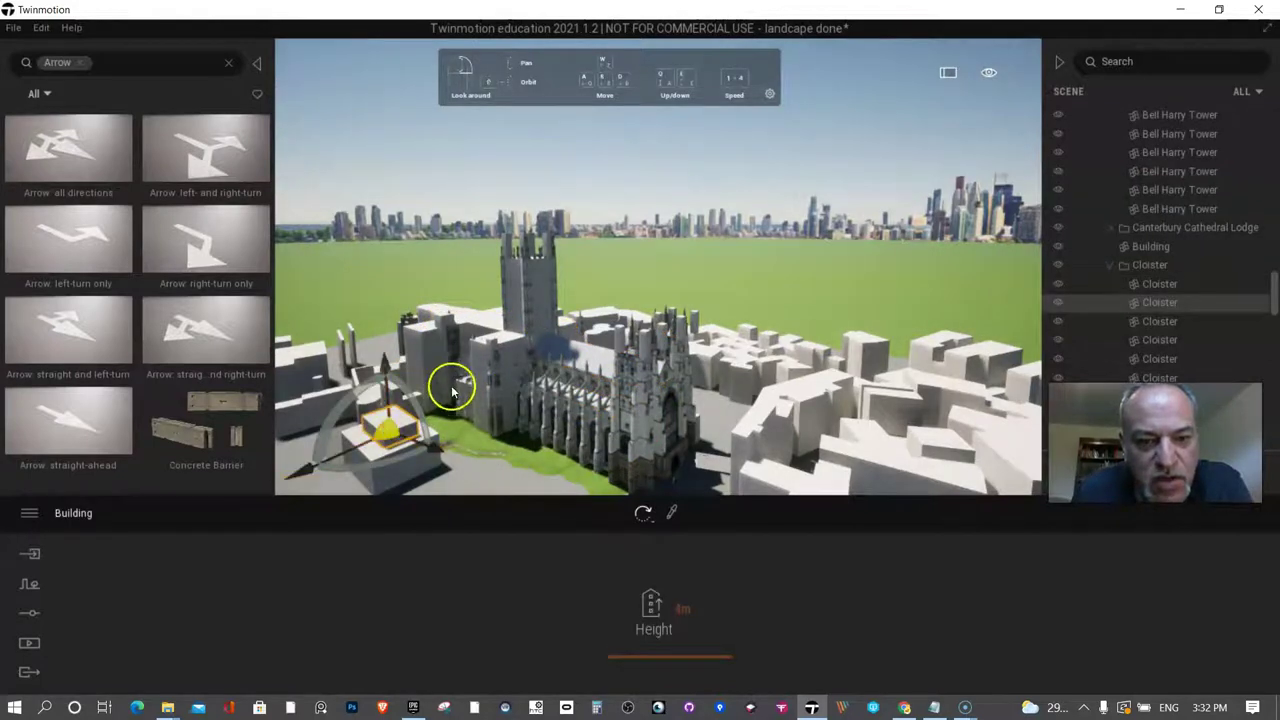
Delete the Bell Harry Tower context blocks covering the transepts and the rear part of the cathedral.
left_click(489, 364)
key("Delete")
left_click(422, 350)
key("Delete")
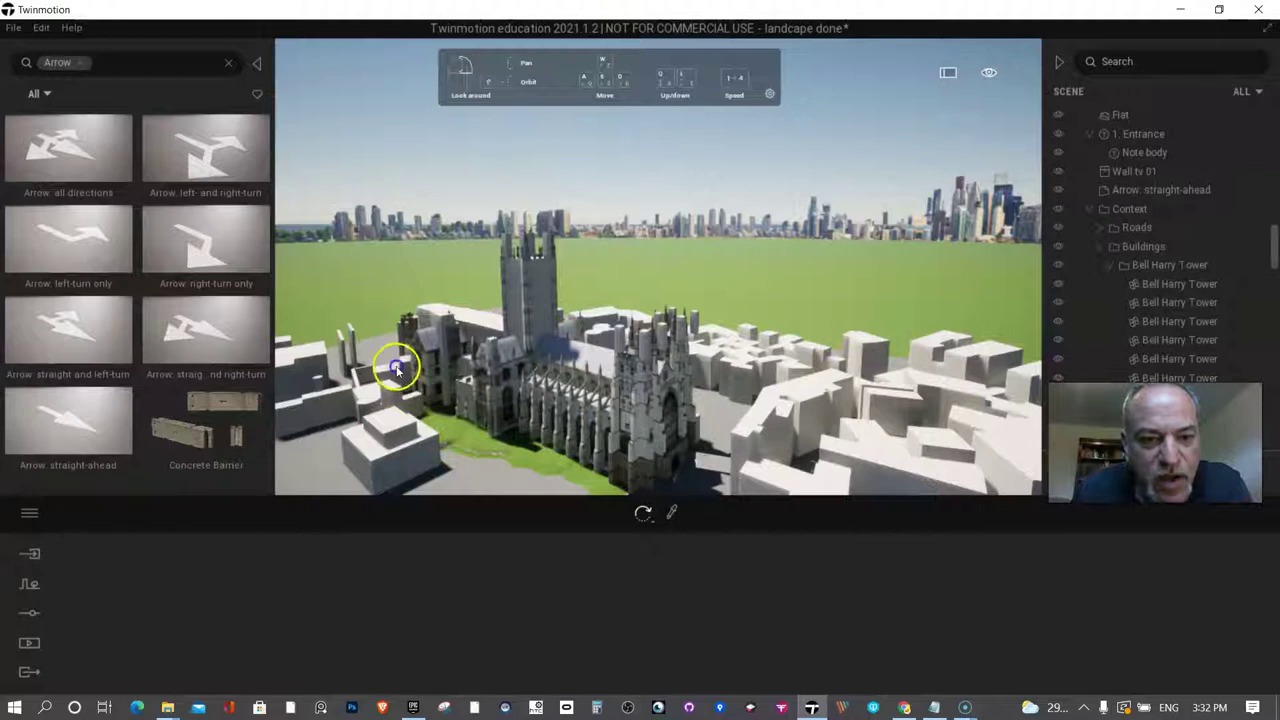
left_click(396, 368)
left_click(388, 382)
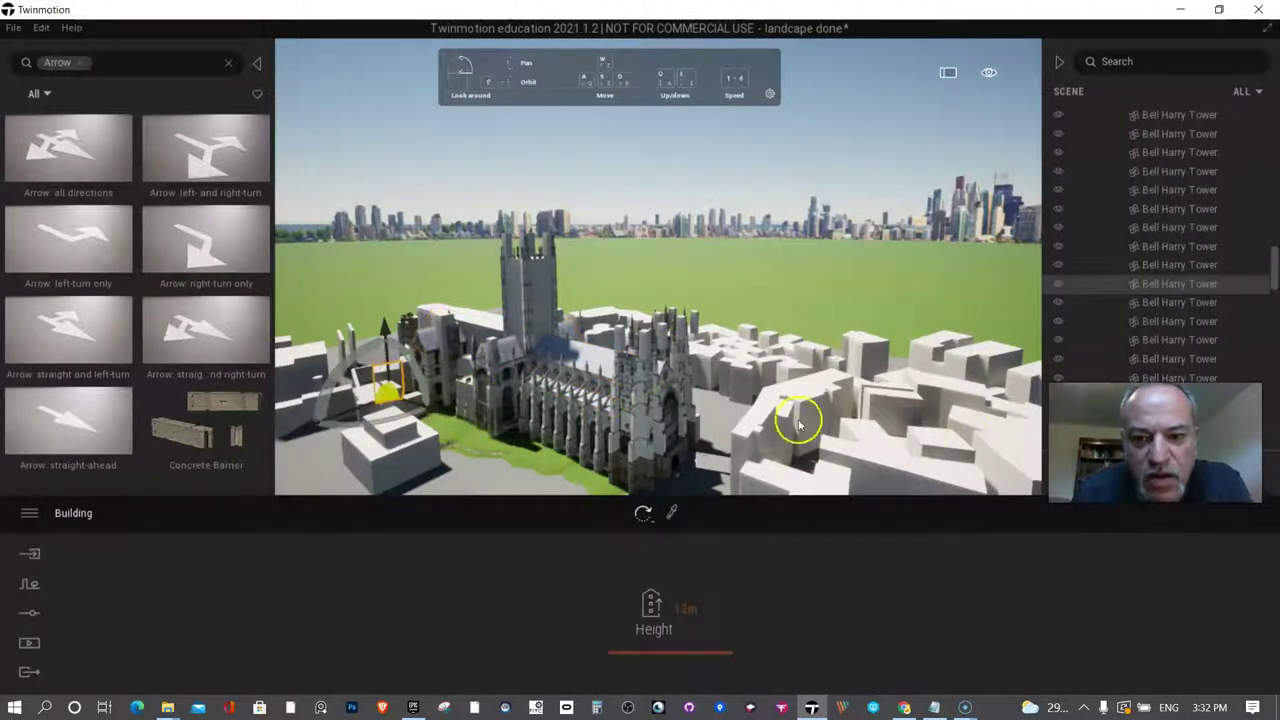
left_click(481, 327)
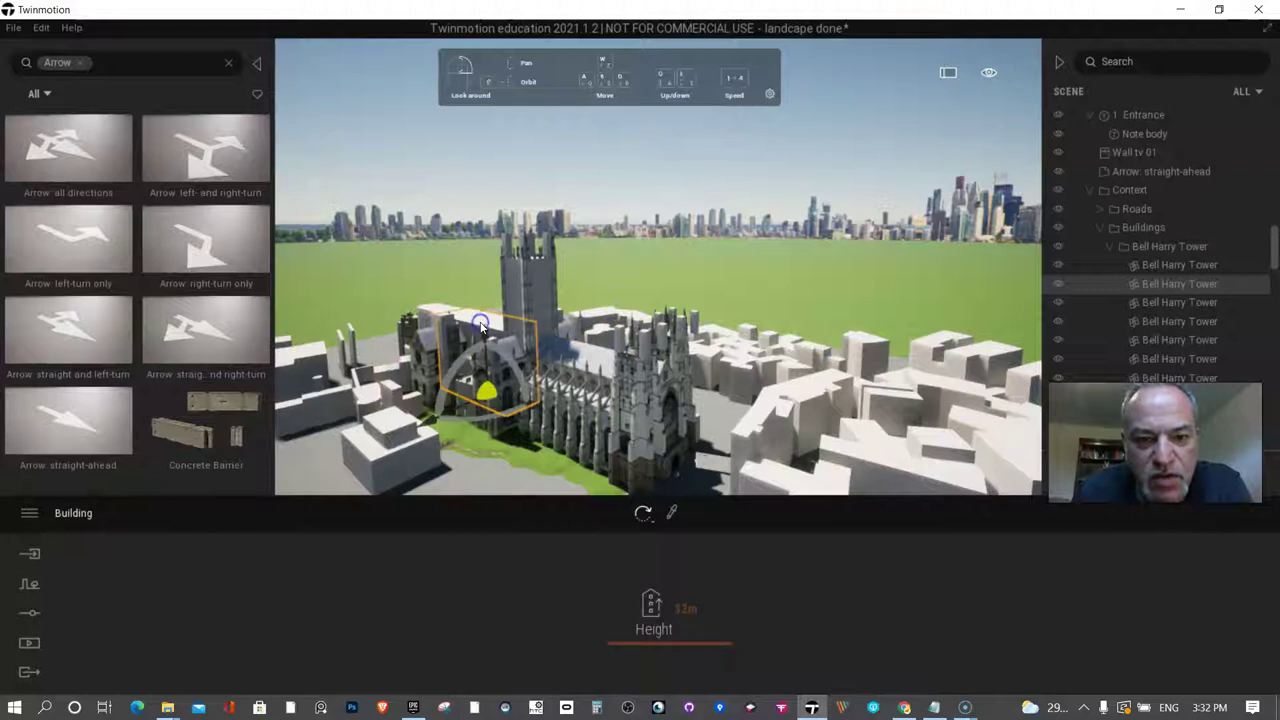
left_click(476, 325)
left_click(453, 316)
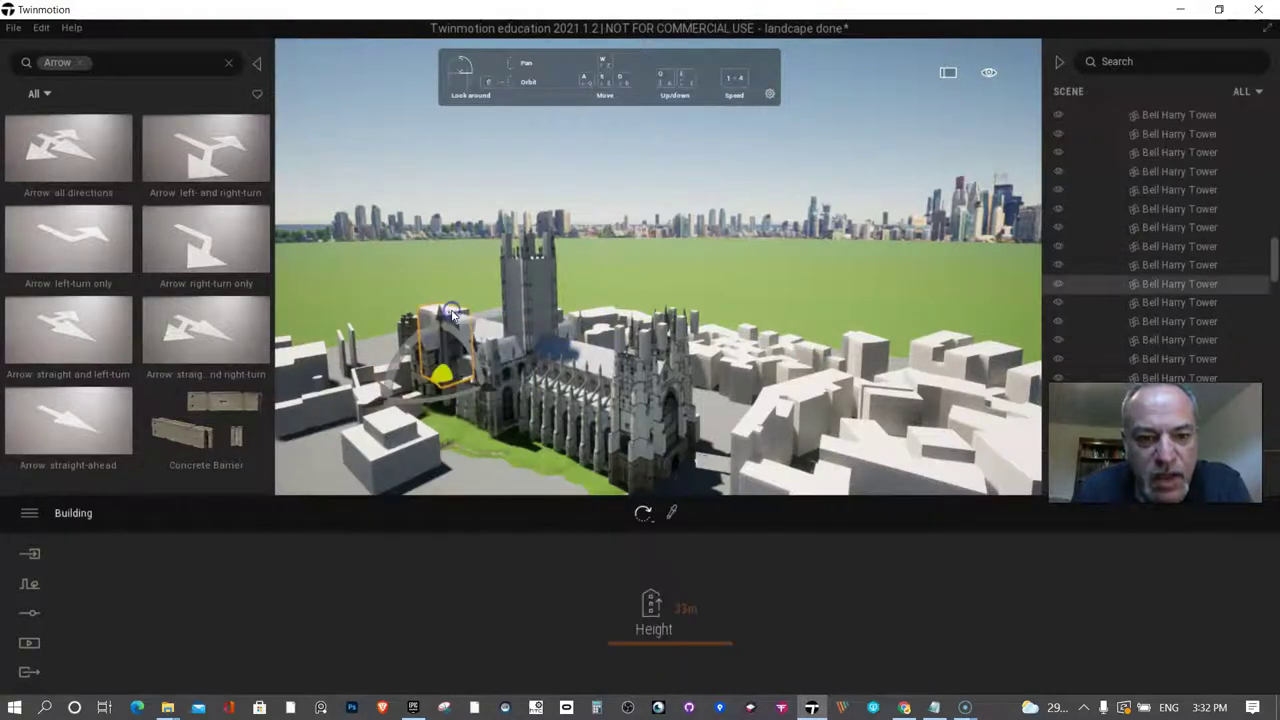
scroll(452, 312, "up", 2)
left_click(457, 316)
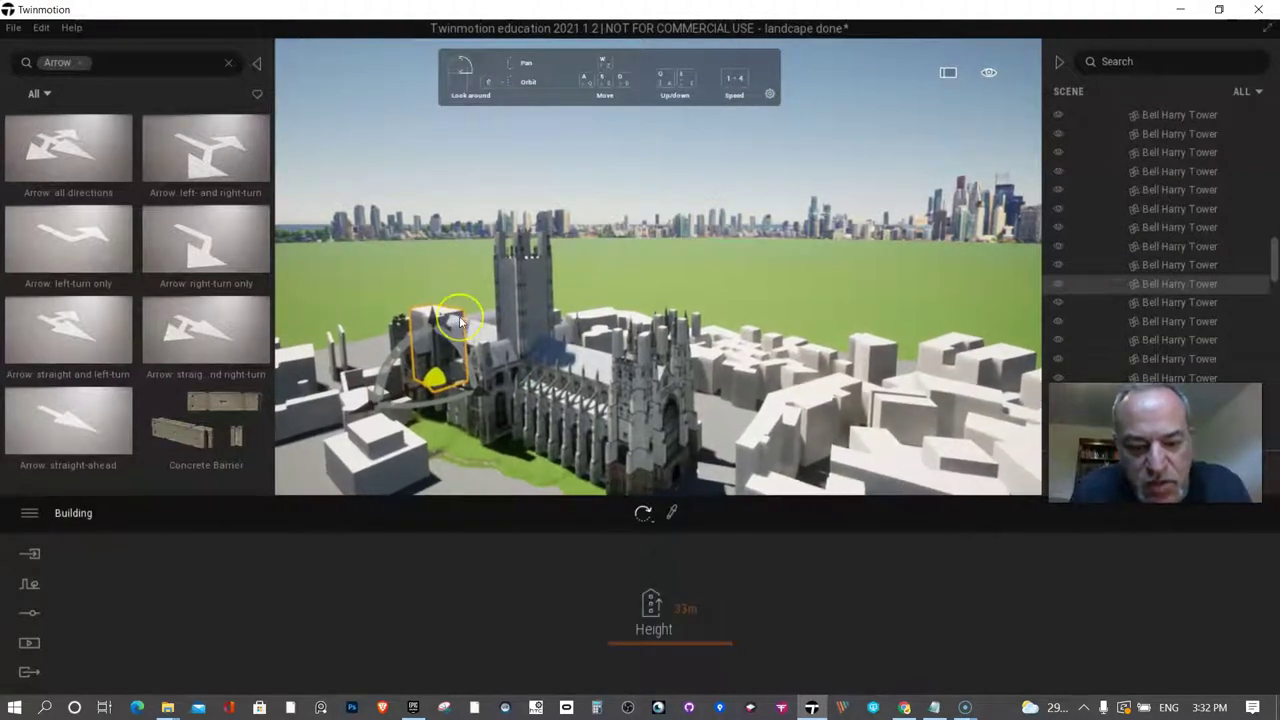
Delete the tall, thin context blocks standing around the central tower and beside the transept behind it.
left_click_drag(459, 316, 363, 255)
key("Delete")
left_click(363, 150)
key("Delete")
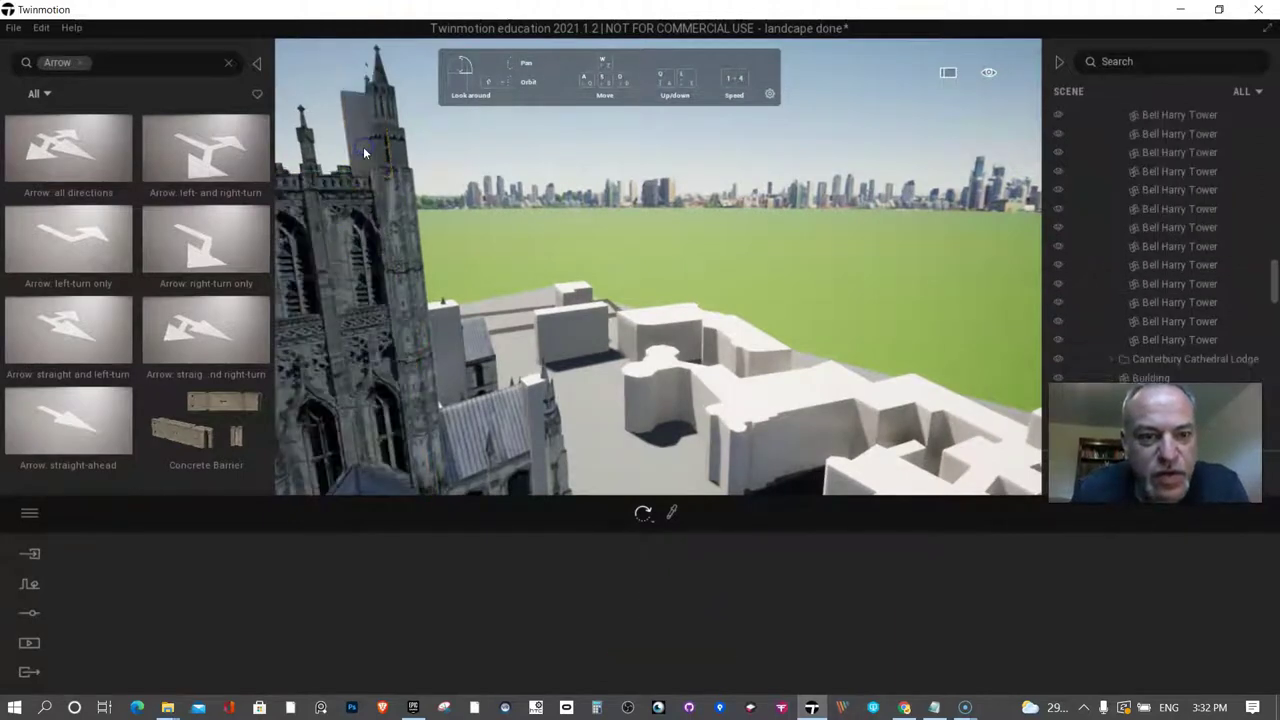
left_click_drag(433, 176, 440, 165)
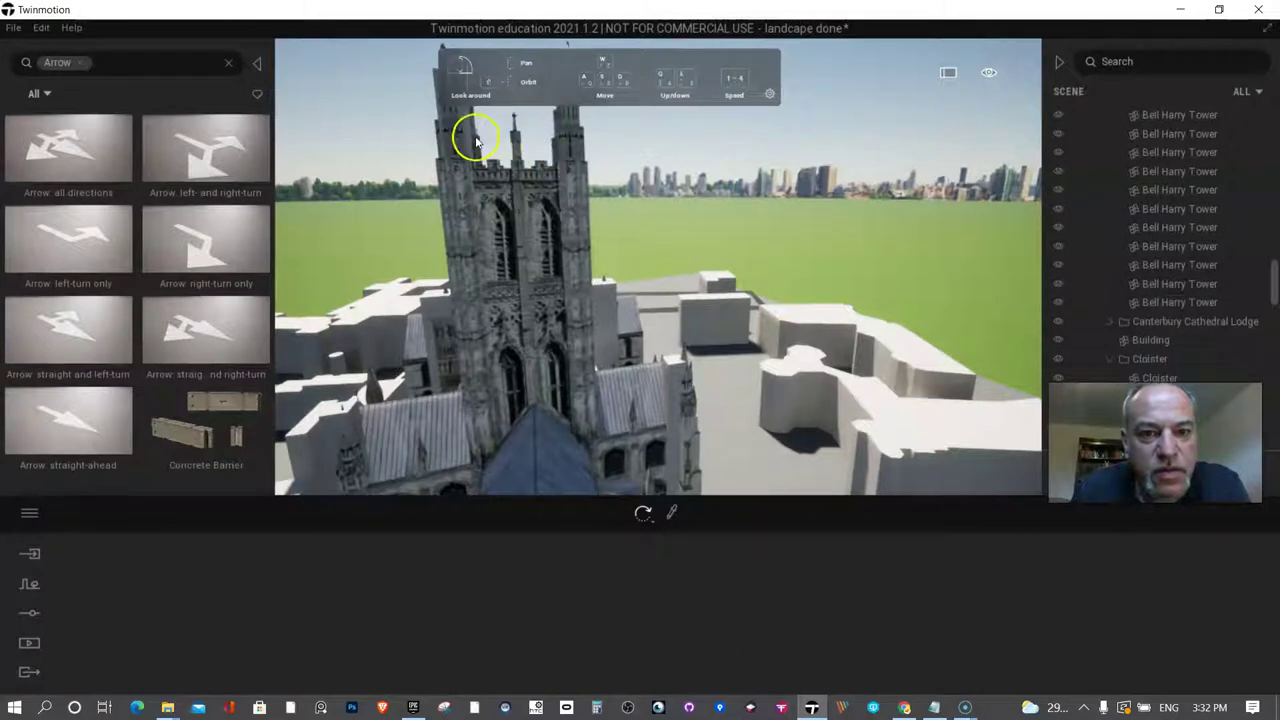
left_click_drag(468, 145, 655, 296)
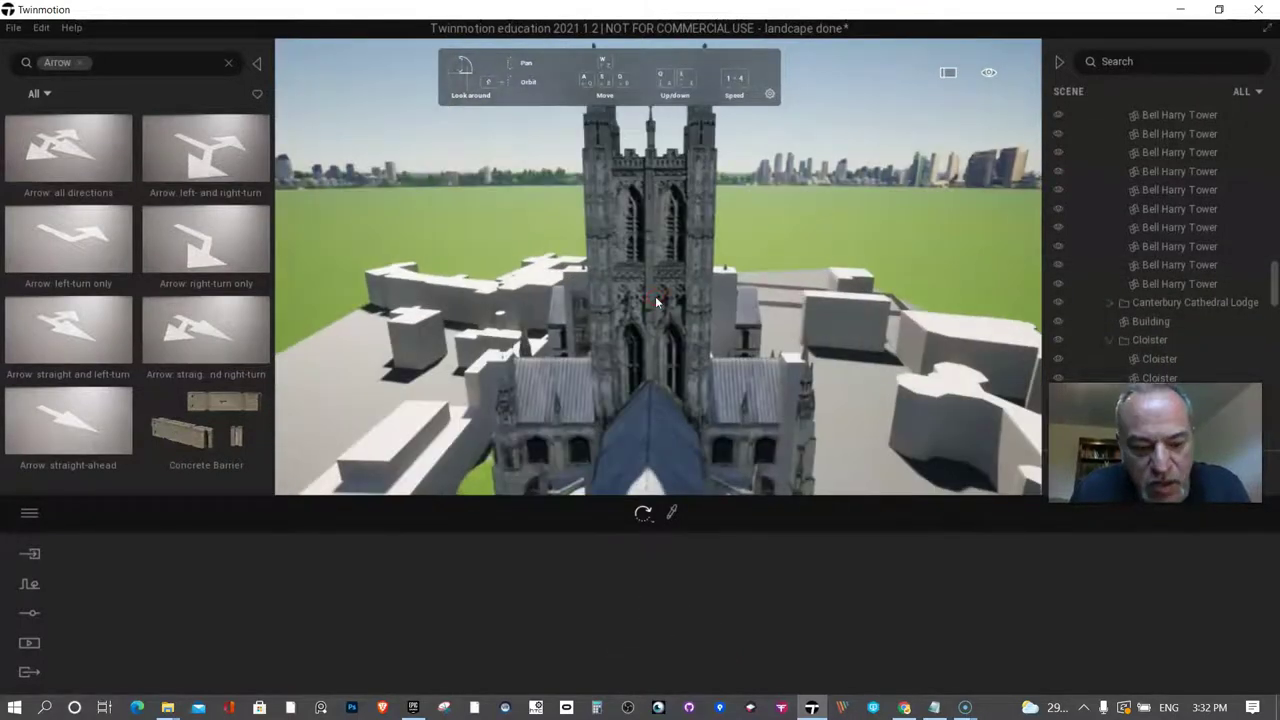
left_click(578, 298)
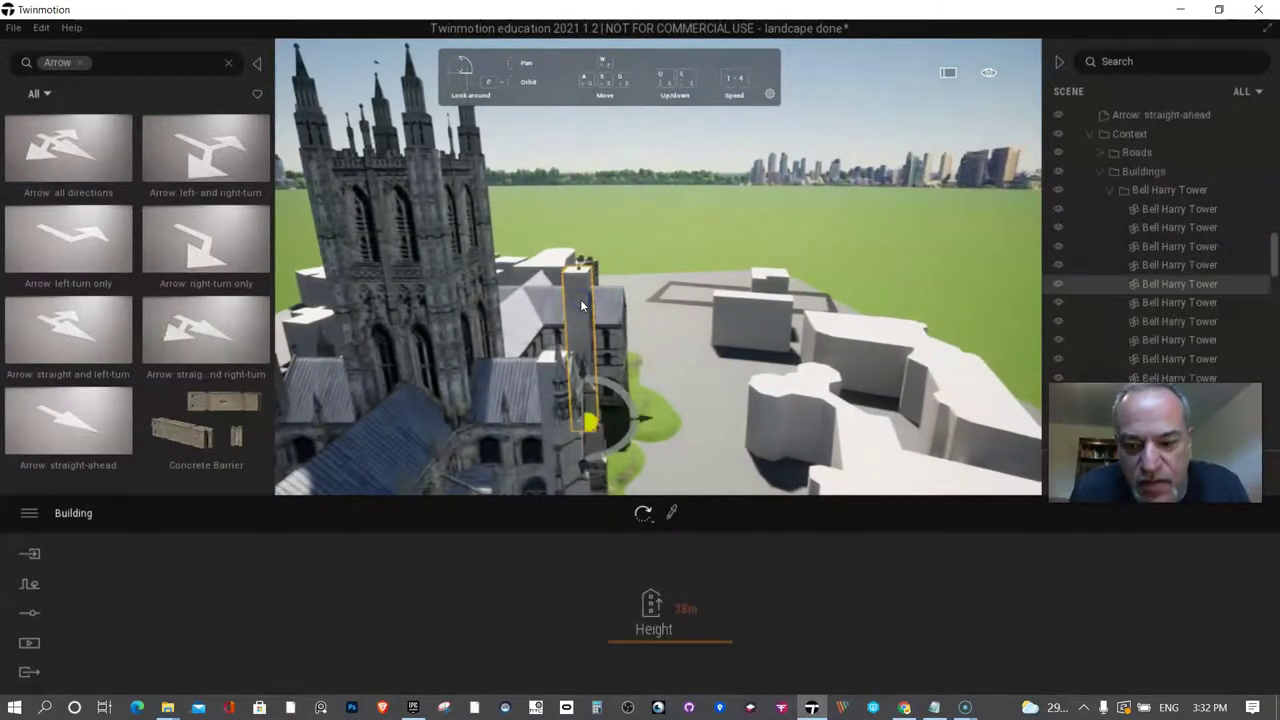
key("Delete")
Delete the small context blocks around the near pinnacles at the top of the central tower.
middle_click_drag(615, 373, 626, 376, "shift")
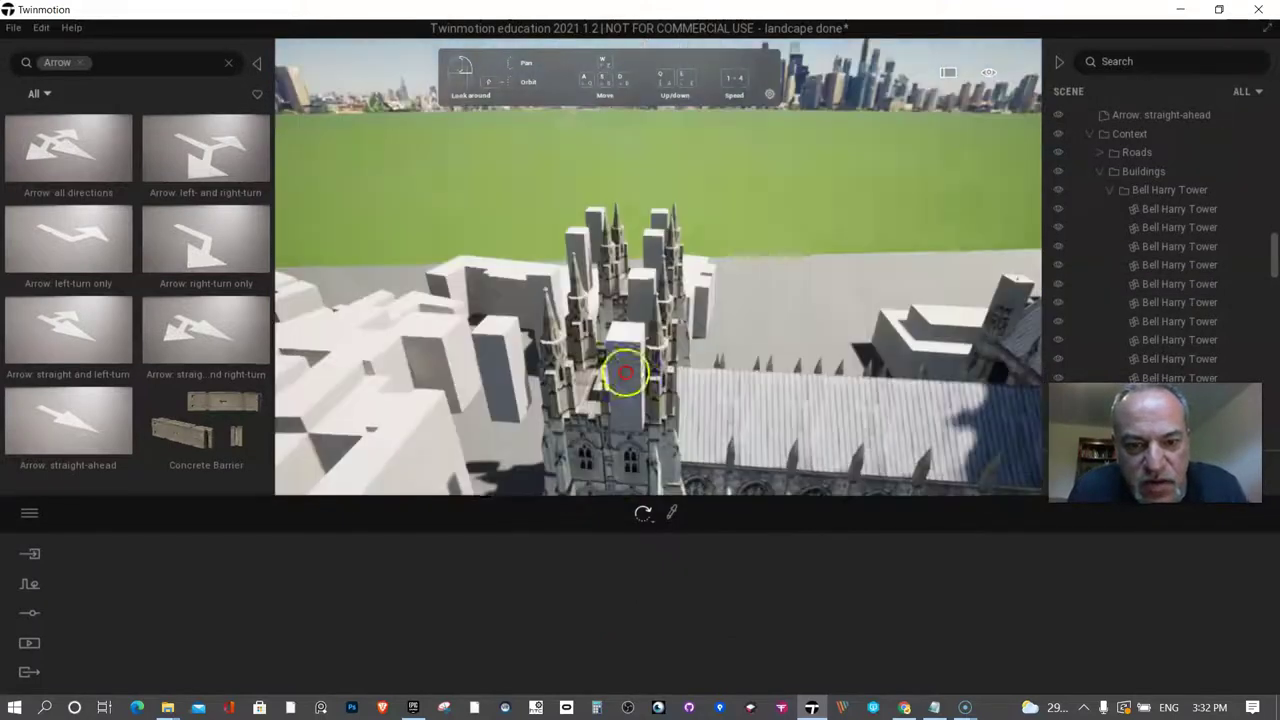
left_click_drag(626, 376, 723, 337)
left_click(632, 352)
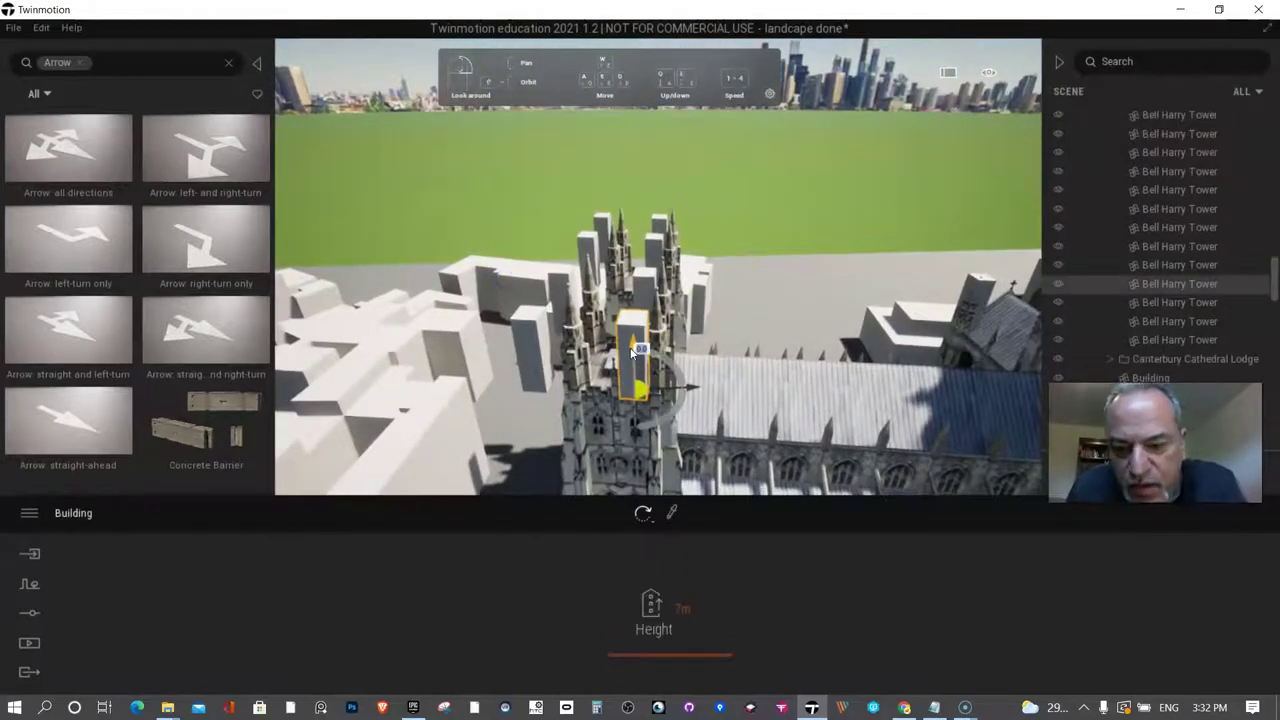
left_click(530, 354)
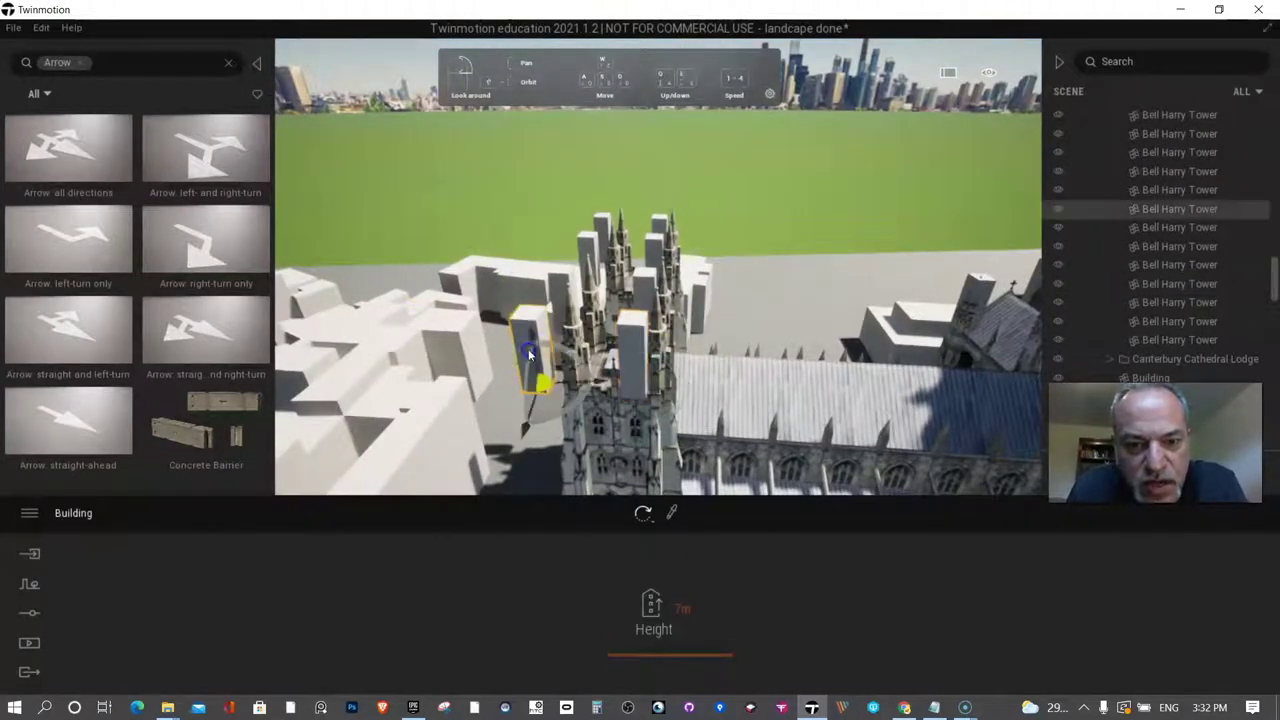
key("Delete")
left_click(563, 280)
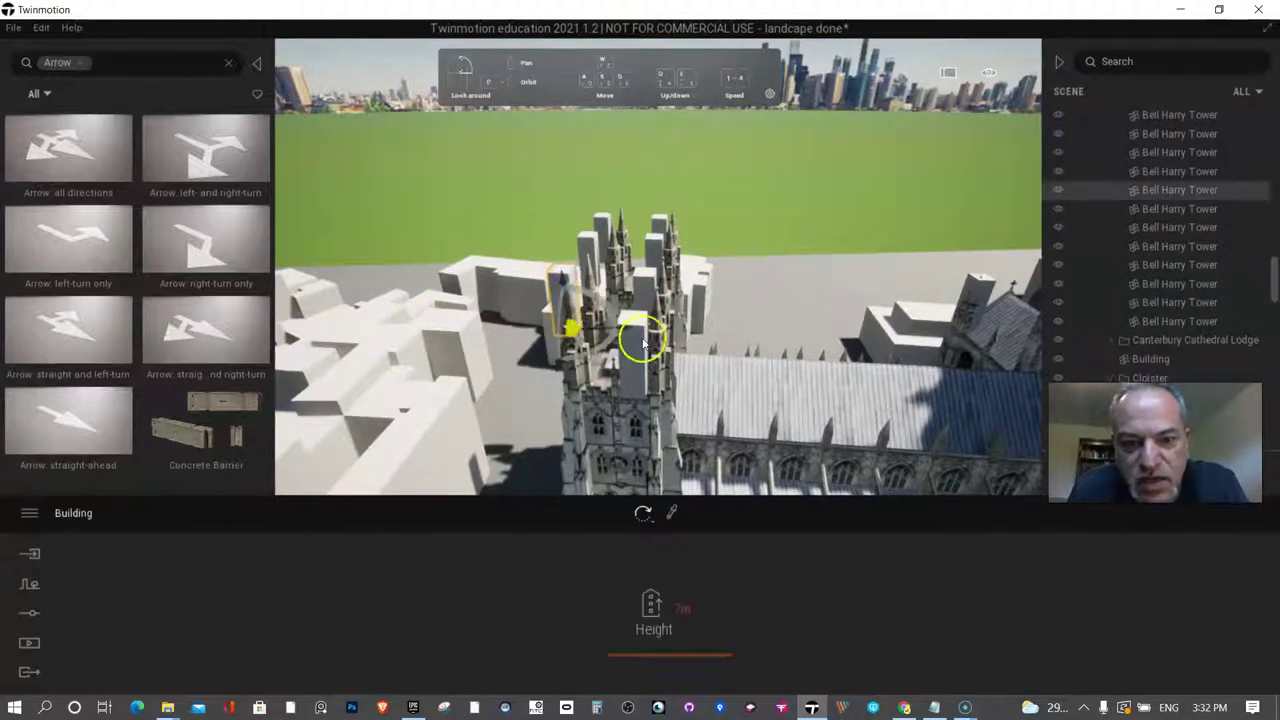
left_click(632, 348)
key("Delete")
Delete the remaining small context blocks covering the central tower's roof and far pinnacles.
left_click(644, 281)
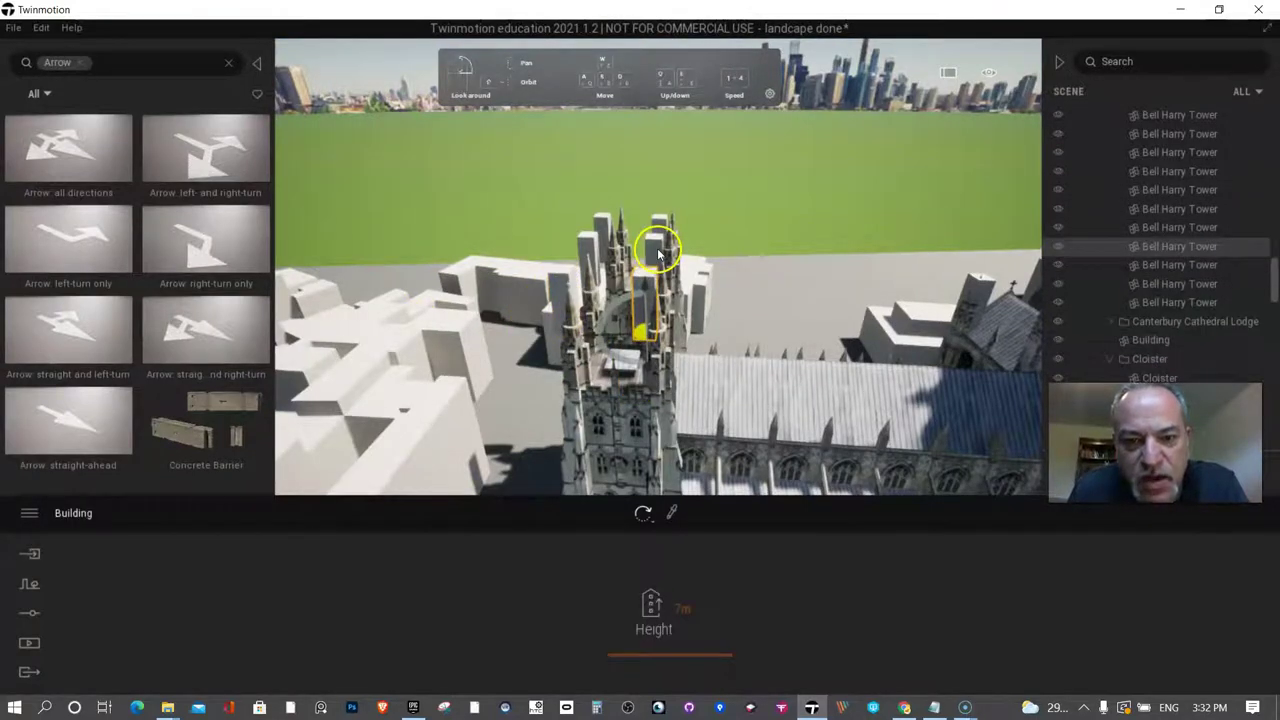
key("Delete")
key("Delete")
left_click(607, 235)
key("Delete")
left_click(662, 236)
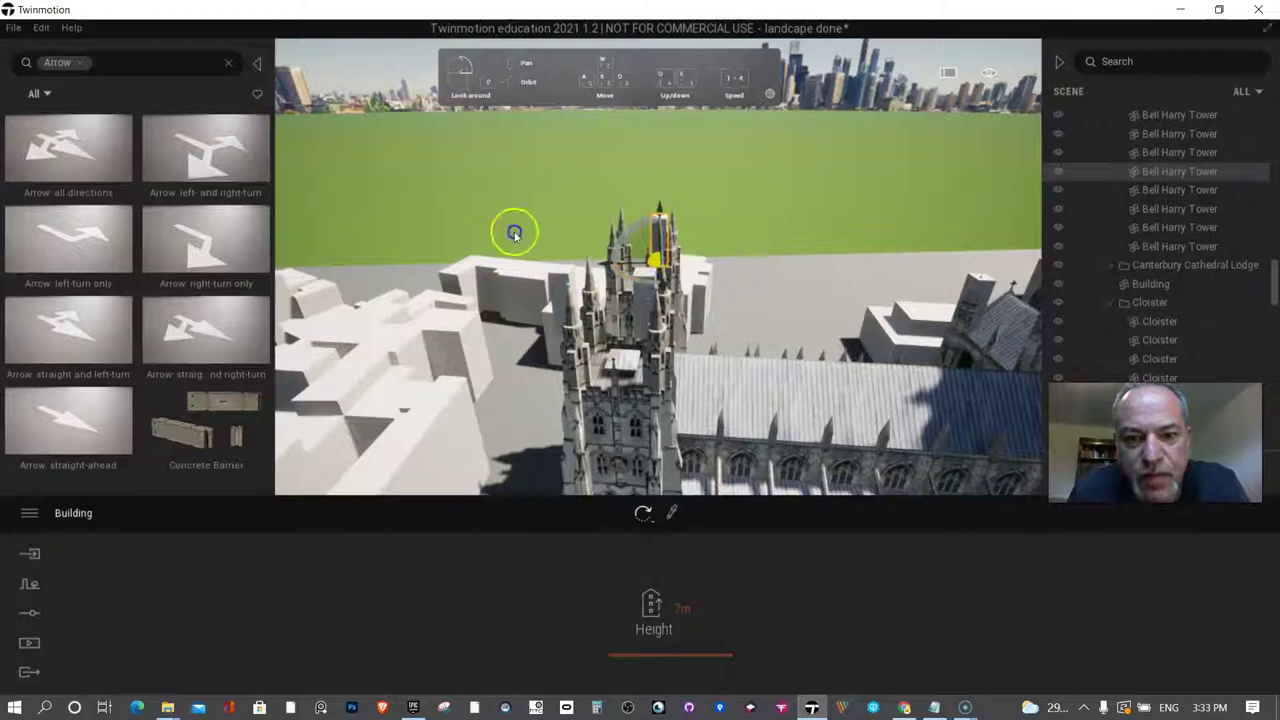
left_click(643, 293)
key("Delete")
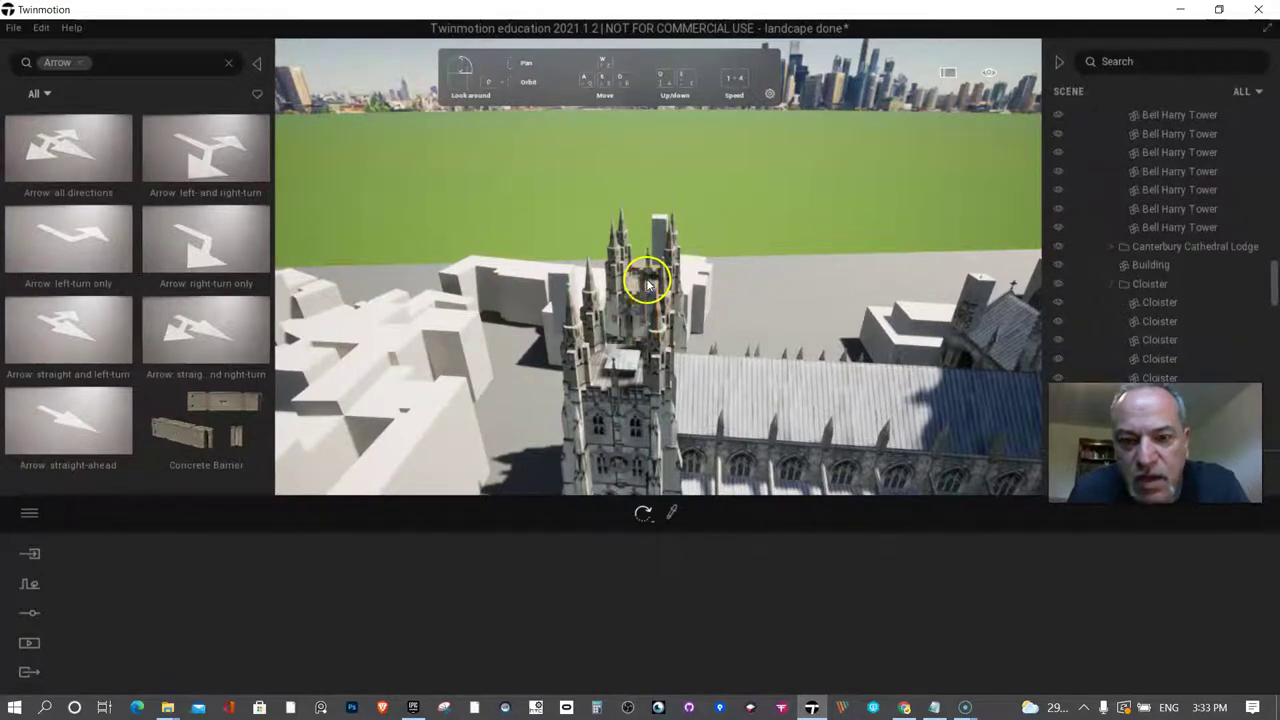
left_click(655, 238)
key("Delete")
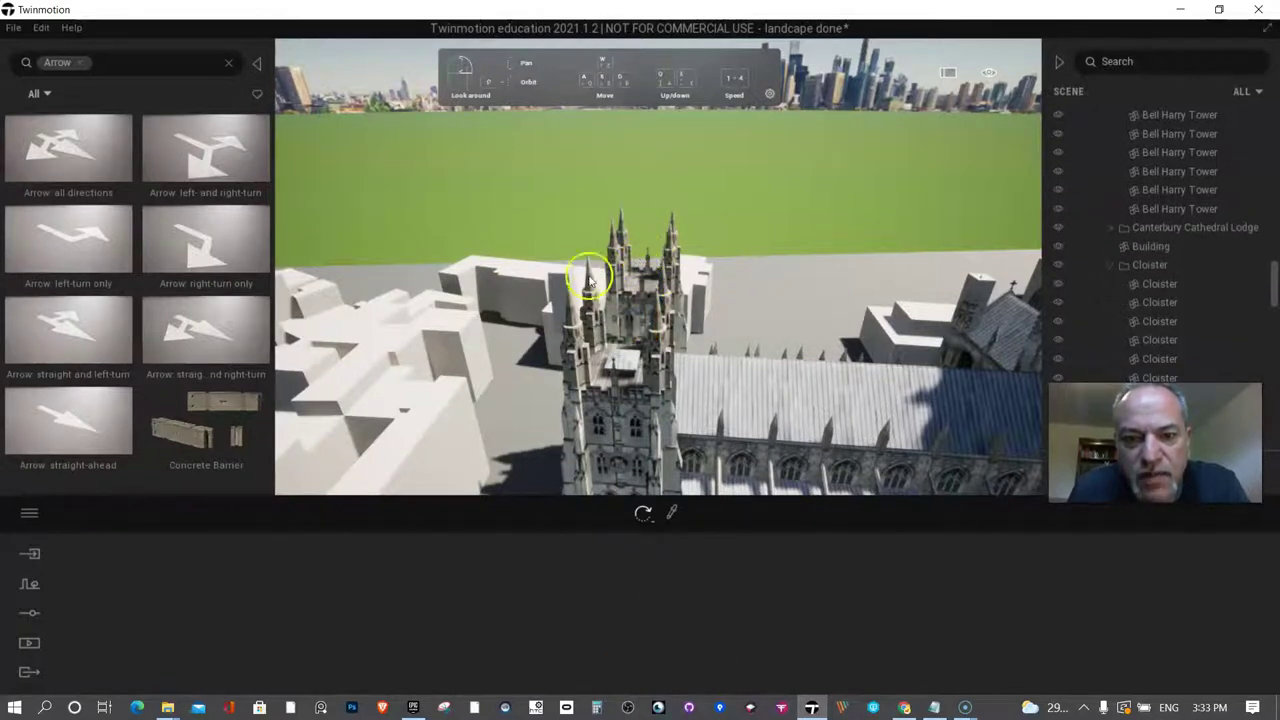
Delete the remaining small context block at the tower's pinnacles and the low block standing on the ground against the cathedral's side wall.
left_click(570, 338)
key("Delete")
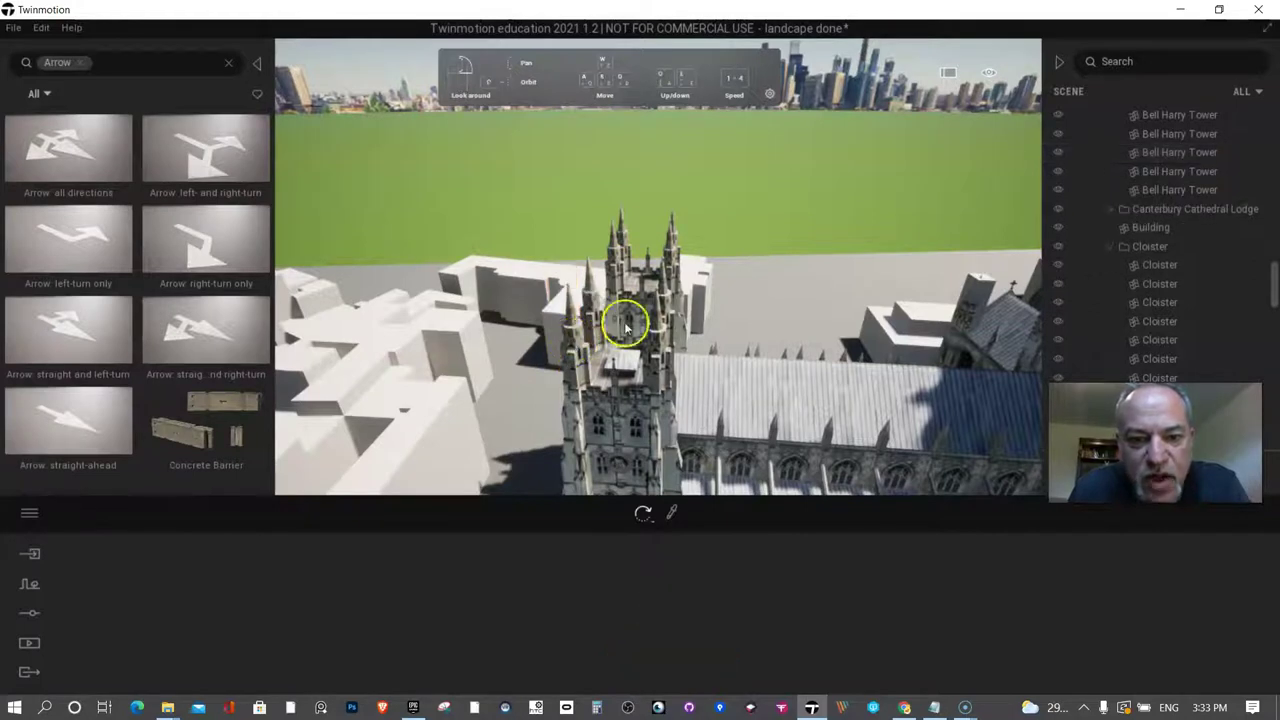
right_click_drag(623, 314, 658, 308)
scroll(658, 308, "down", 3)
scroll(658, 308, "up", 4)
left_click_drag(768, 418, 783, 424)
key("q")
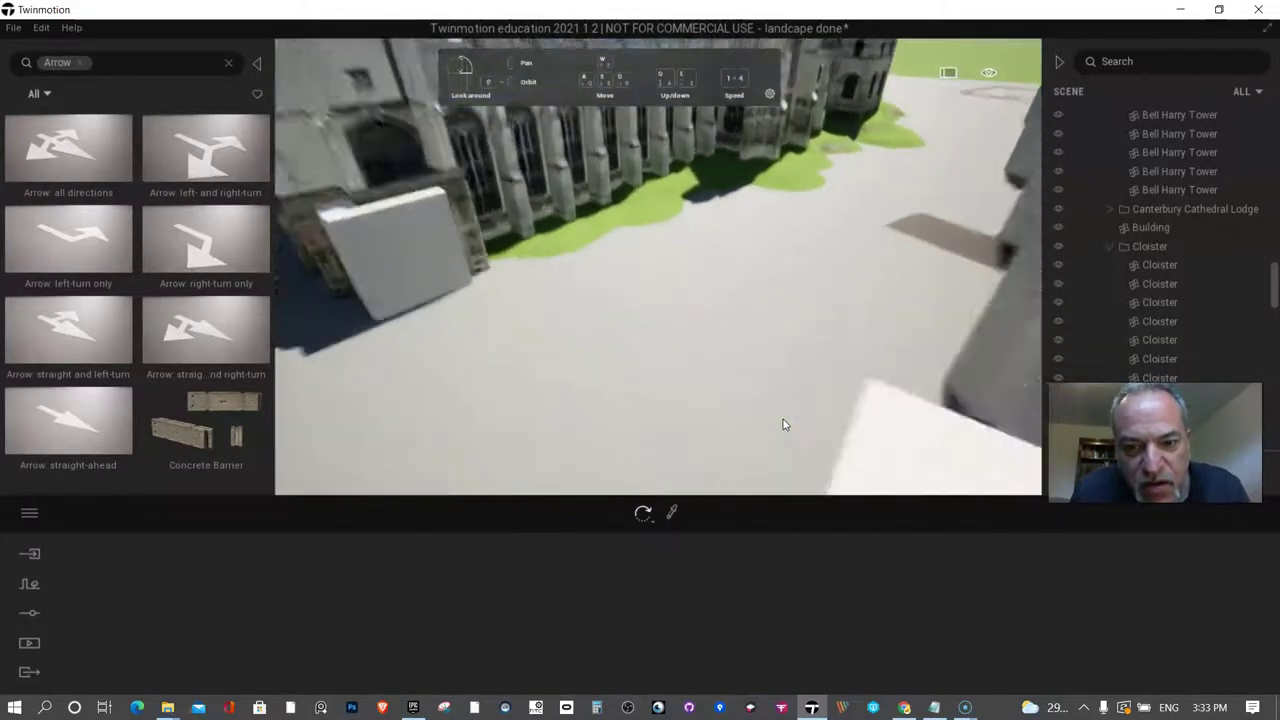
left_click(375, 227)
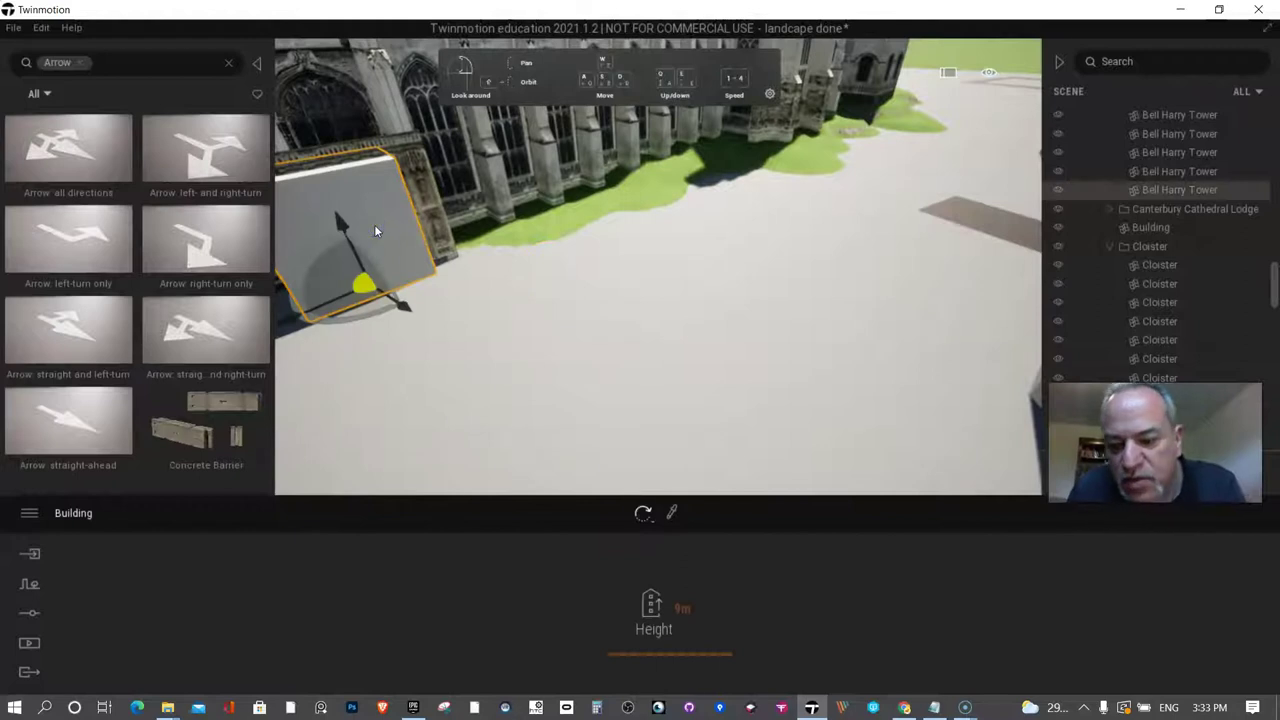
key("Delete")
Delete the context blocks covering the buttressed wall and windows above the rocky grass bank along the cathedral's side.
right_click_drag(374, 224, 580, 194)
key("w")
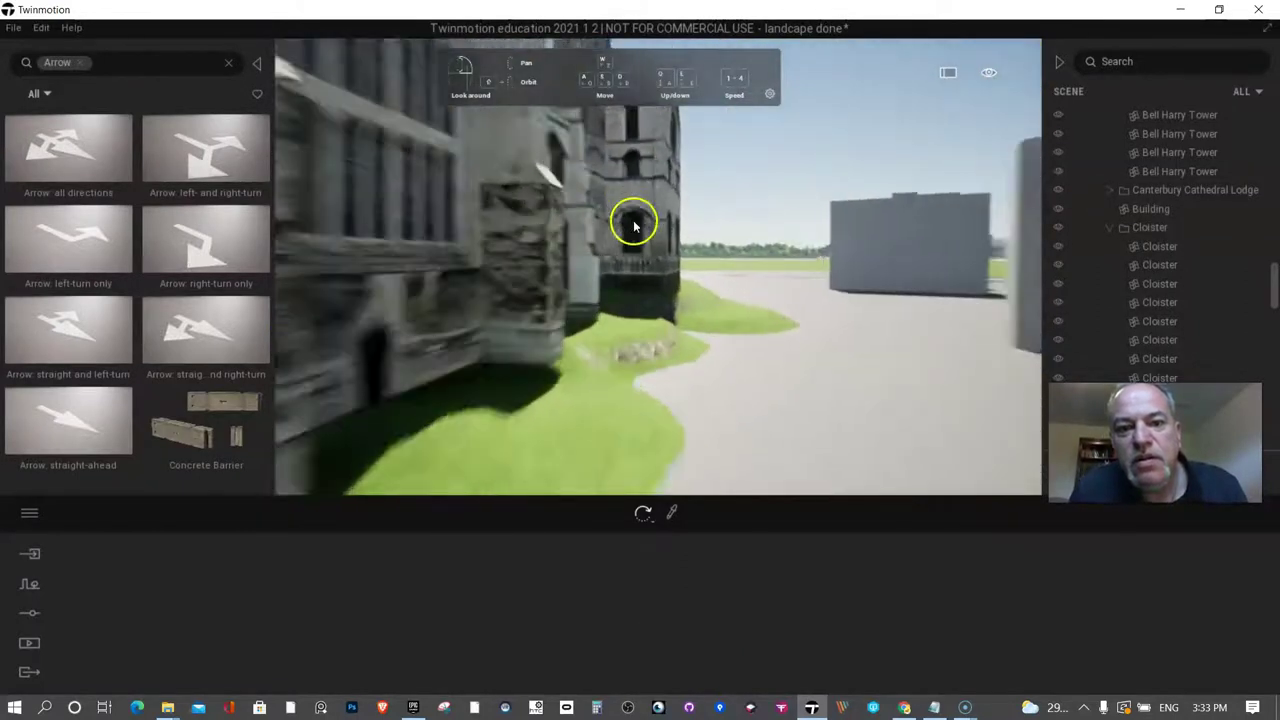
left_click_drag(634, 225, 452, 241)
right_click_drag(469, 222, 594, 273)
left_click(577, 223)
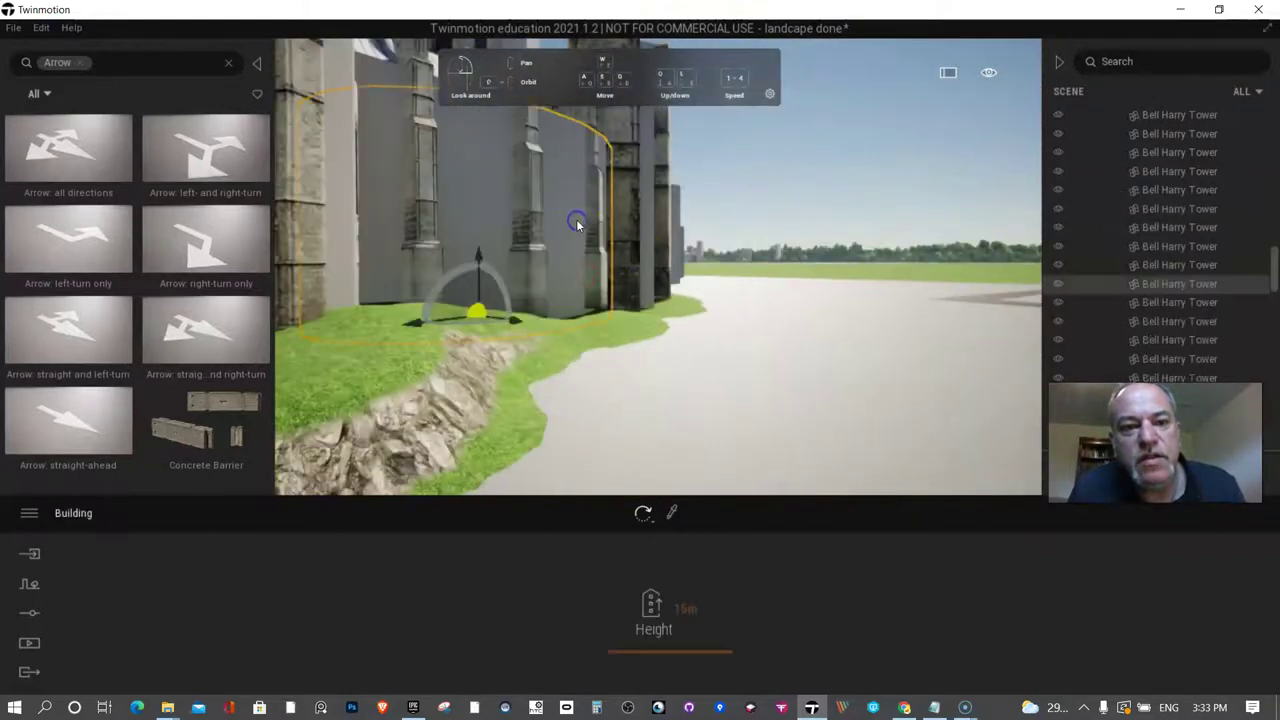
left_click_drag(577, 222, 532, 248)
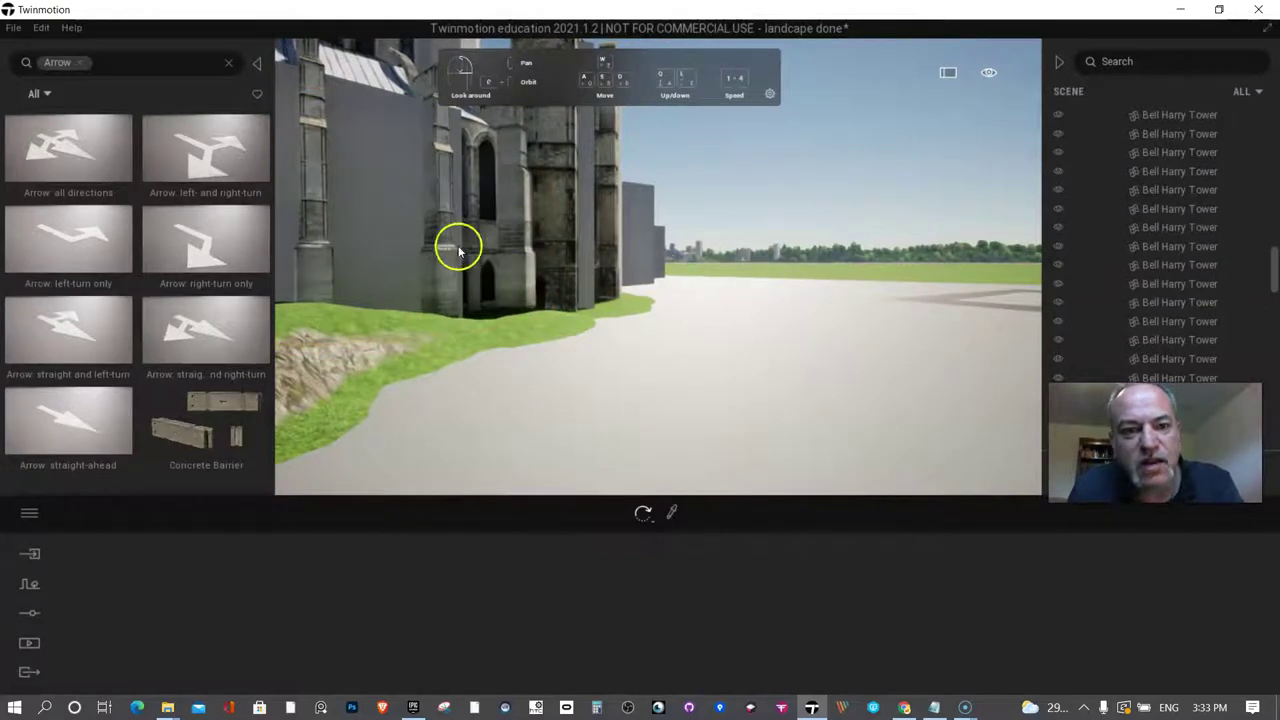
left_click(392, 236)
key("Delete")
Delete the context blocks beside the windowed chapel front and the tall, narrow block against the corner of the cathedral's far end.
right_click_drag(766, 317, 766, 317)
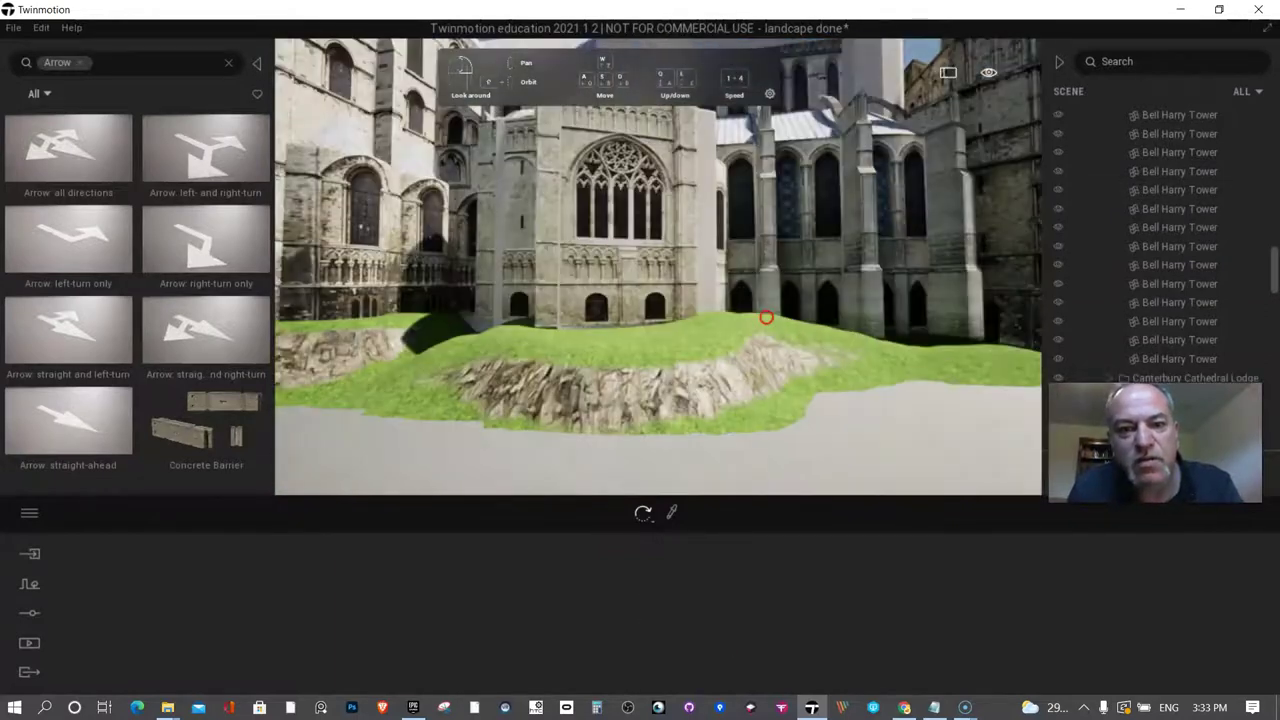
left_click_drag(808, 318, 560, 229)
left_click(564, 236)
key("Delete")
left_click(643, 232)
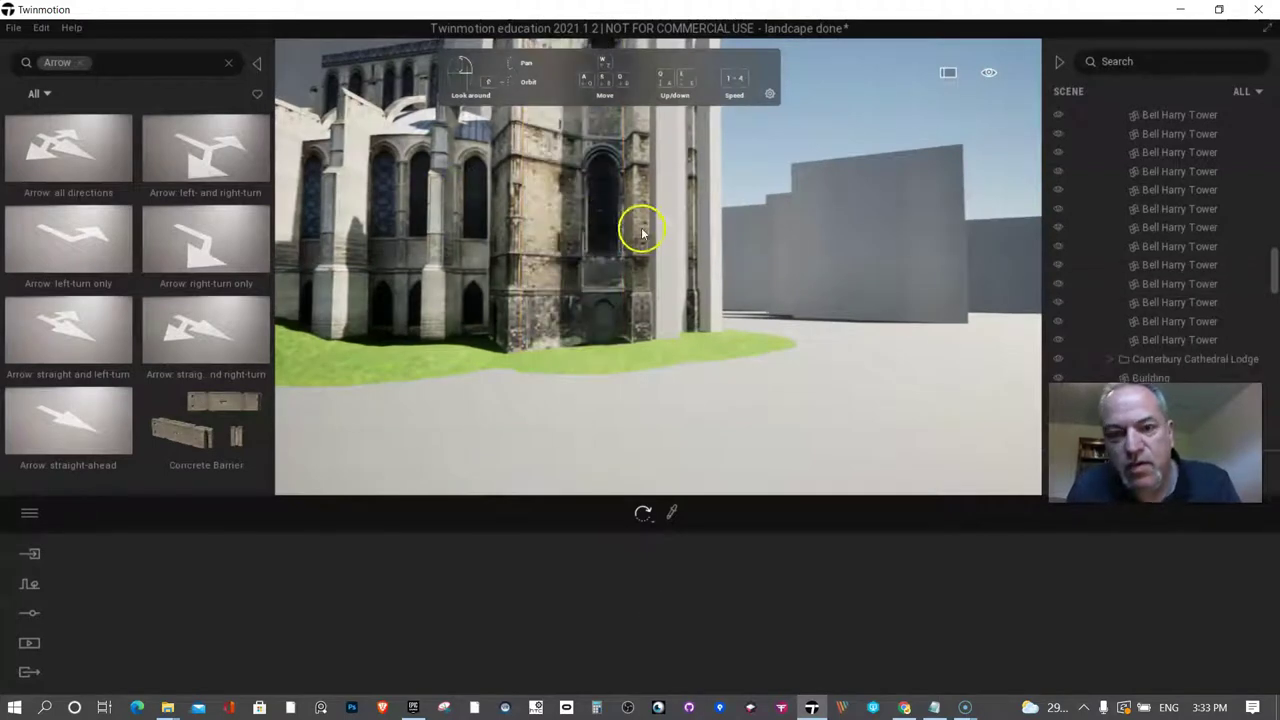
left_click(679, 234)
key("Delete")
Delete the tall context block enclosing the flying buttresses and arched aisle windows next to the end chapel.
key("d")
right_click_drag(685, 237, 592, 254)
key("w")
left_click_drag(598, 265, 589, 122)
left_click(589, 122)
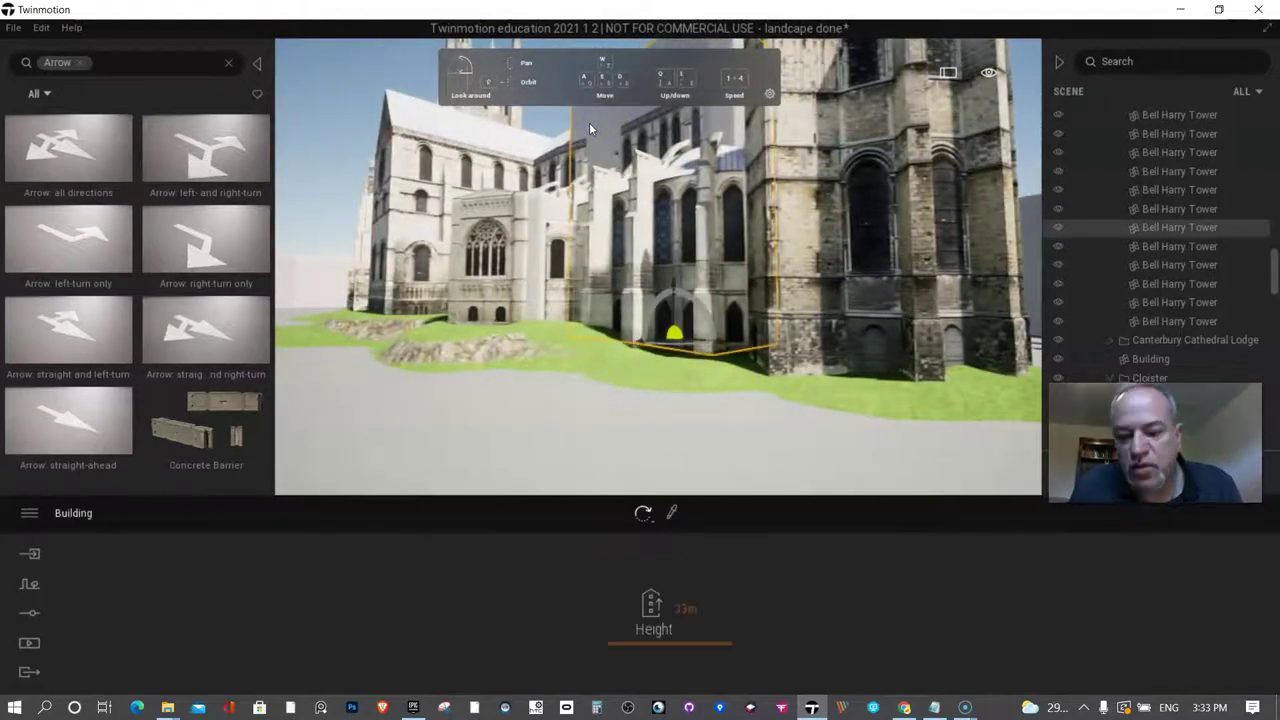
key("Delete")
Delete the tall context block against the cathedral's rounded end wall and the low block overlapping the rocky bank beside the lawn.
key("d")
right_click_drag(590, 129, 568, 141)
left_click_drag(566, 141, 297, 229)
left_click(309, 236)
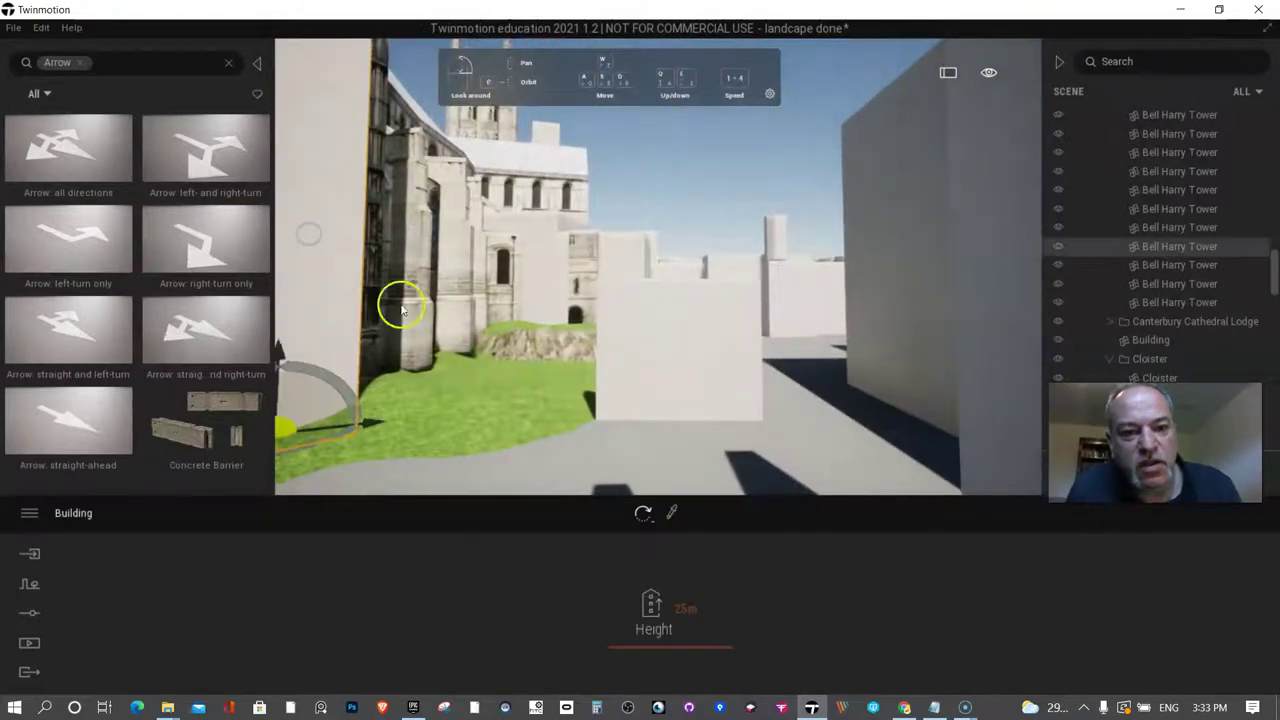
key("Delete")
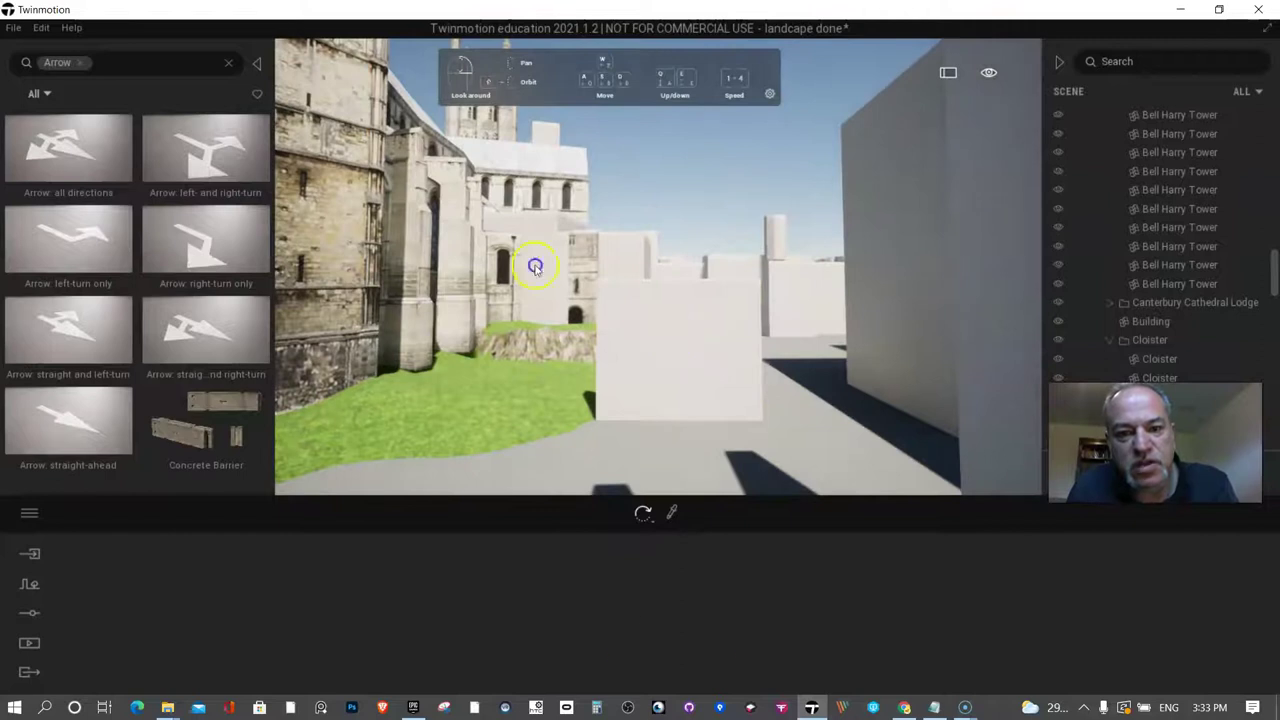
left_click(669, 332)
key("Delete")
Delete the wide and narrow context blocks hiding the arcaded transept front behind the rocky grass bank.
left_click(783, 290)
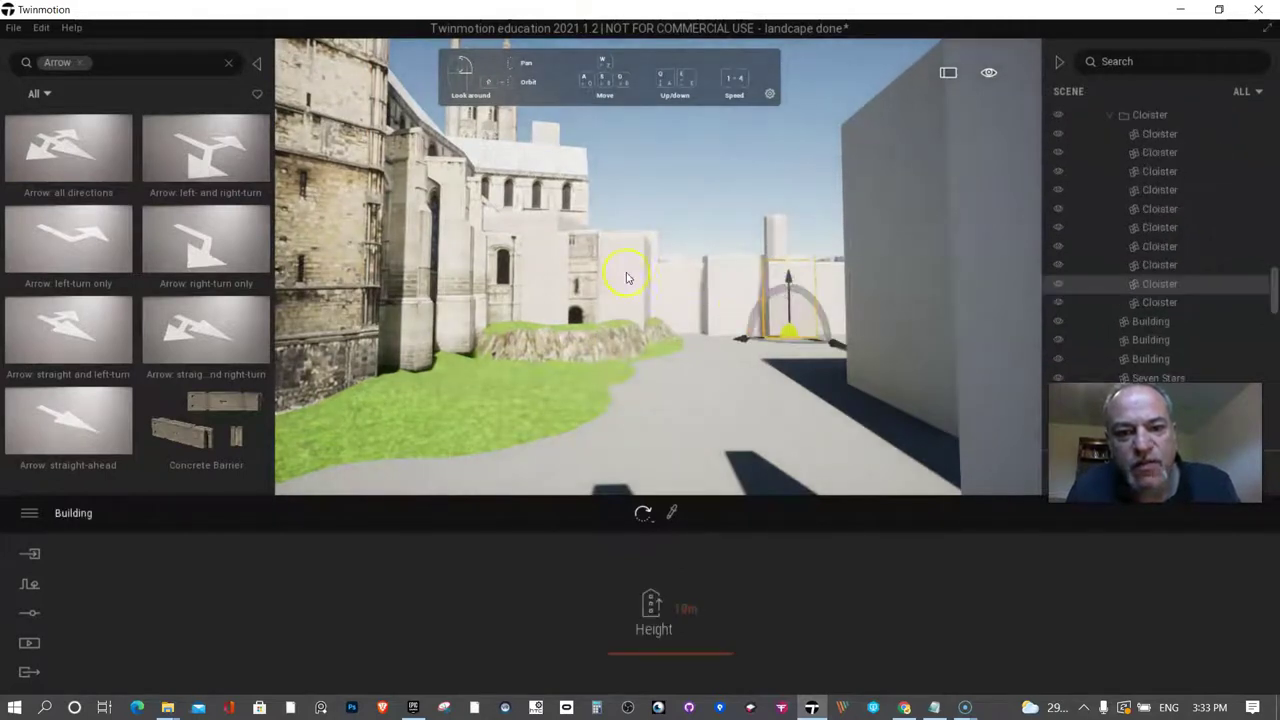
scroll(543, 243, "up", 5)
scroll(523, 265, "up", 3)
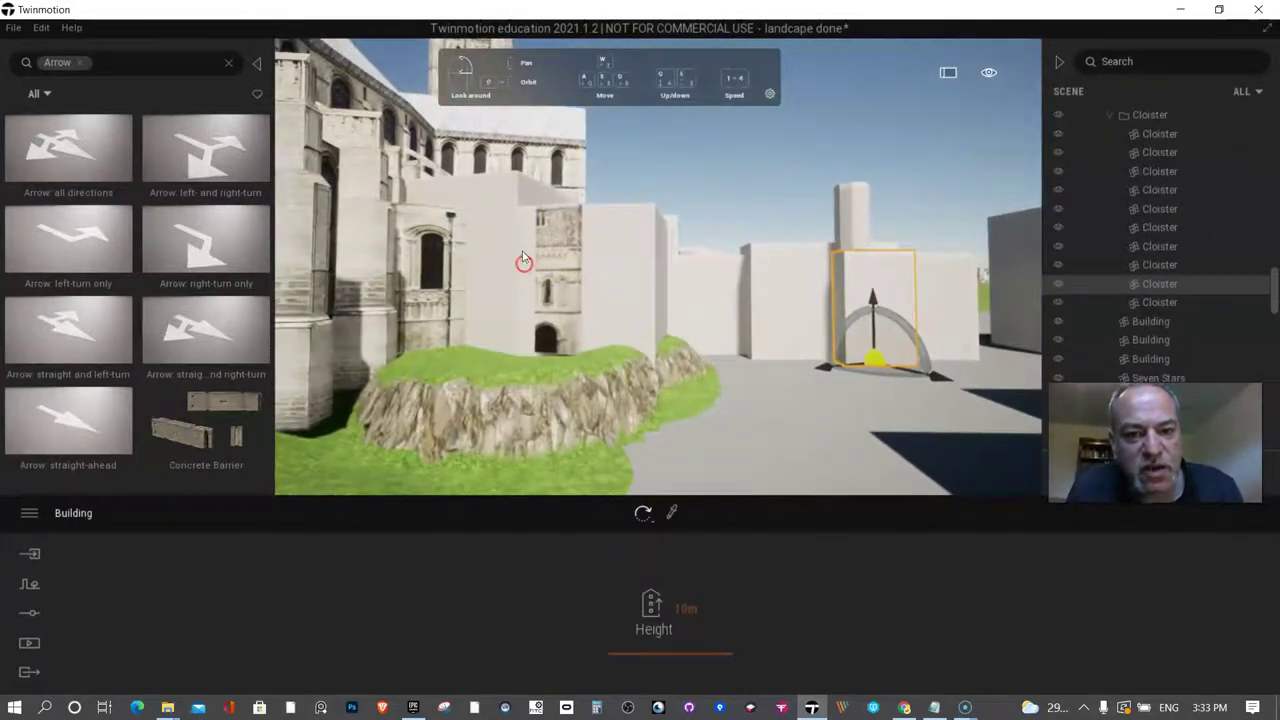
left_click(513, 243)
key("Delete")
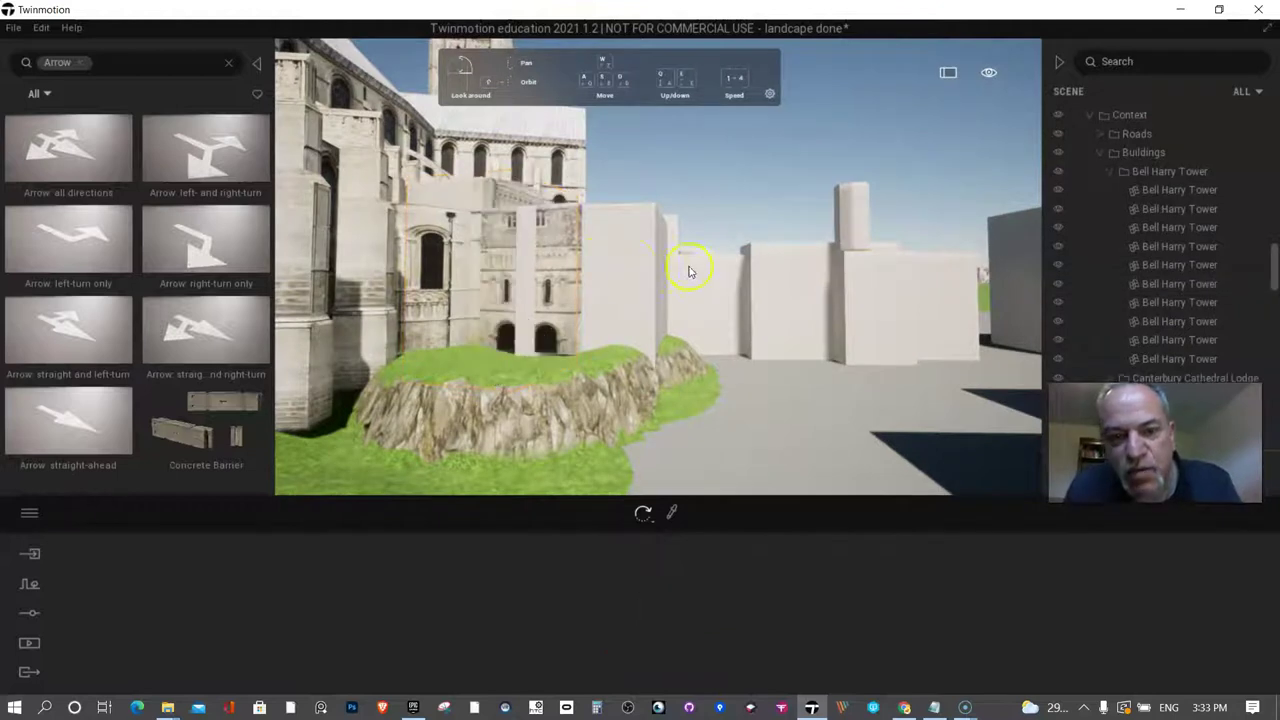
left_click(634, 263)
key("Delete")
left_click(517, 258)
Delete the large context block over the side aisle between the transepts and the buttress piece in front of it.
scroll(571, 249, "up", 2)
right_click_drag(619, 258, 619, 263)
key("w")
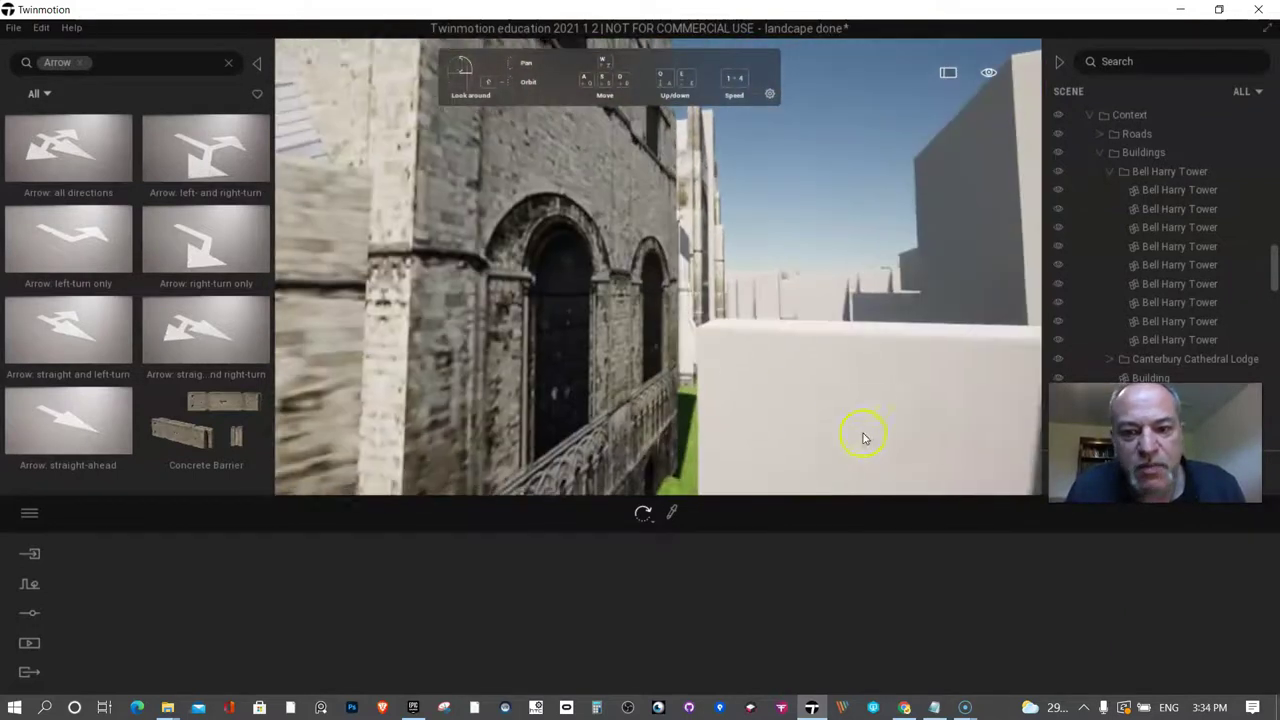
key("s")
left_click(781, 349)
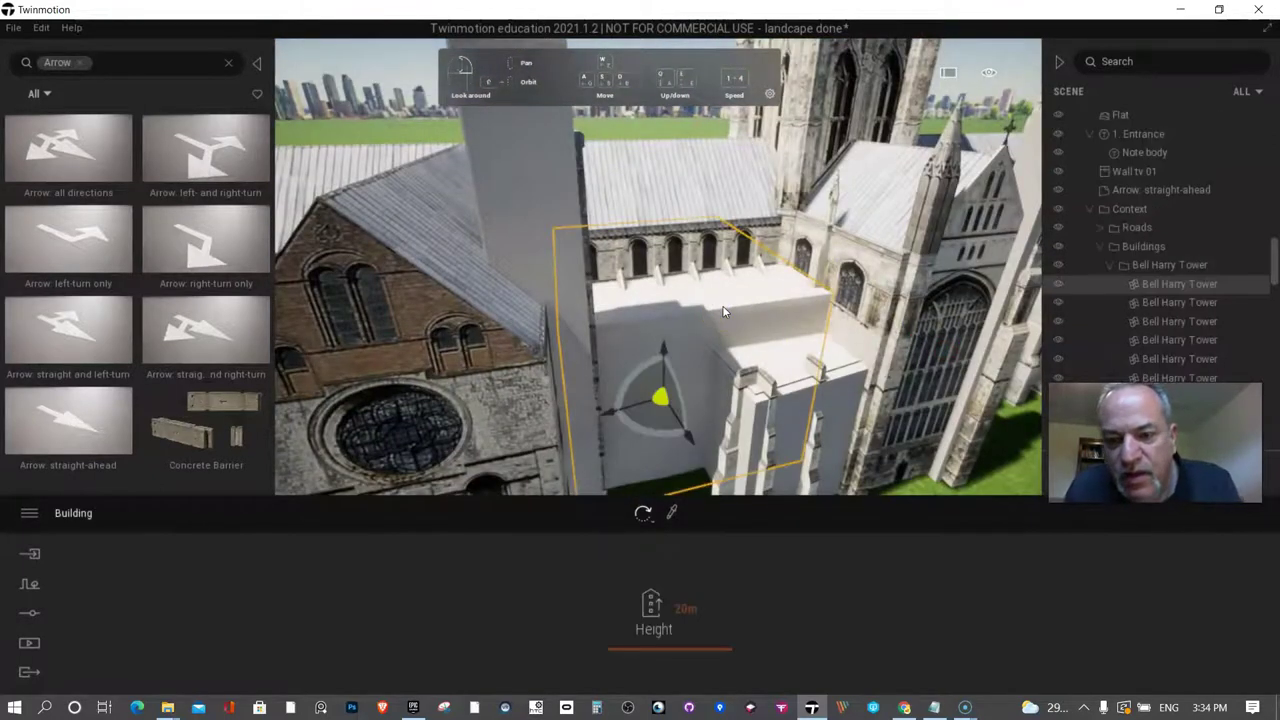
key("Delete")
left_click(815, 359)
key("Delete")
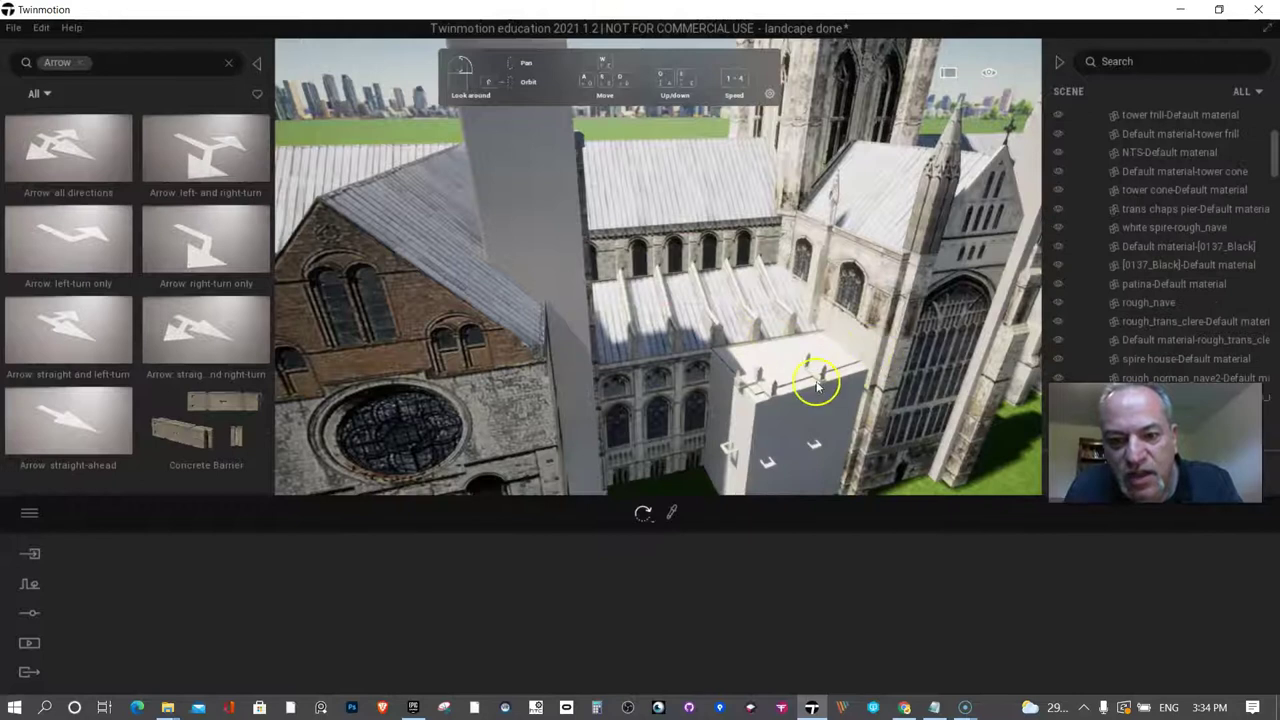
Delete the context block enclosing the small projecting roof beside the large-windowed transept.
left_click(816, 386)
key("Delete")
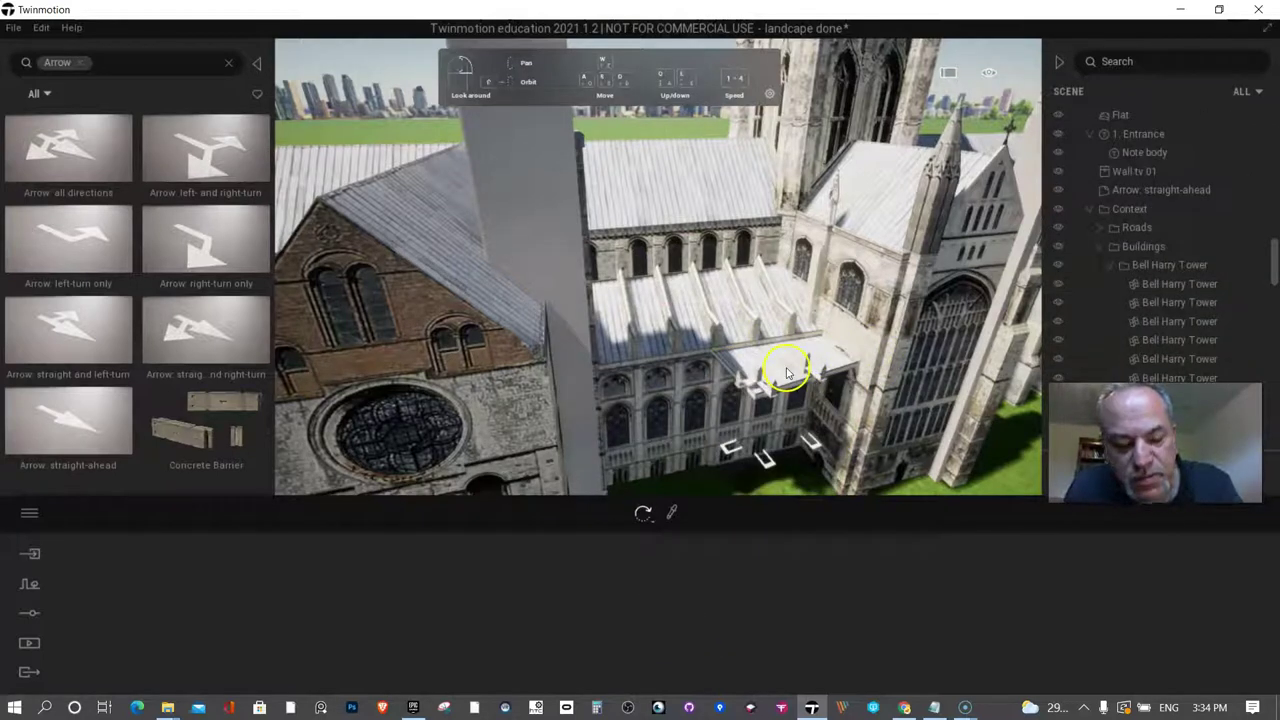
left_click(787, 372)
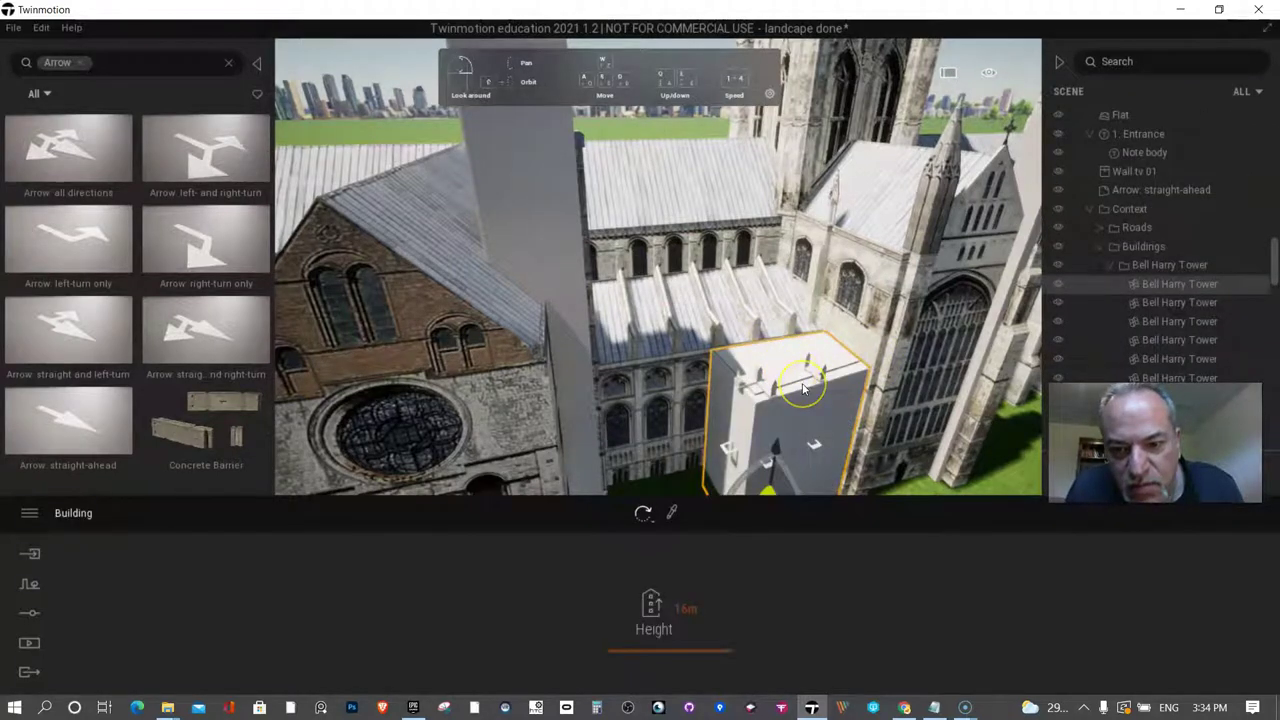
left_click(803, 388)
left_click(803, 387)
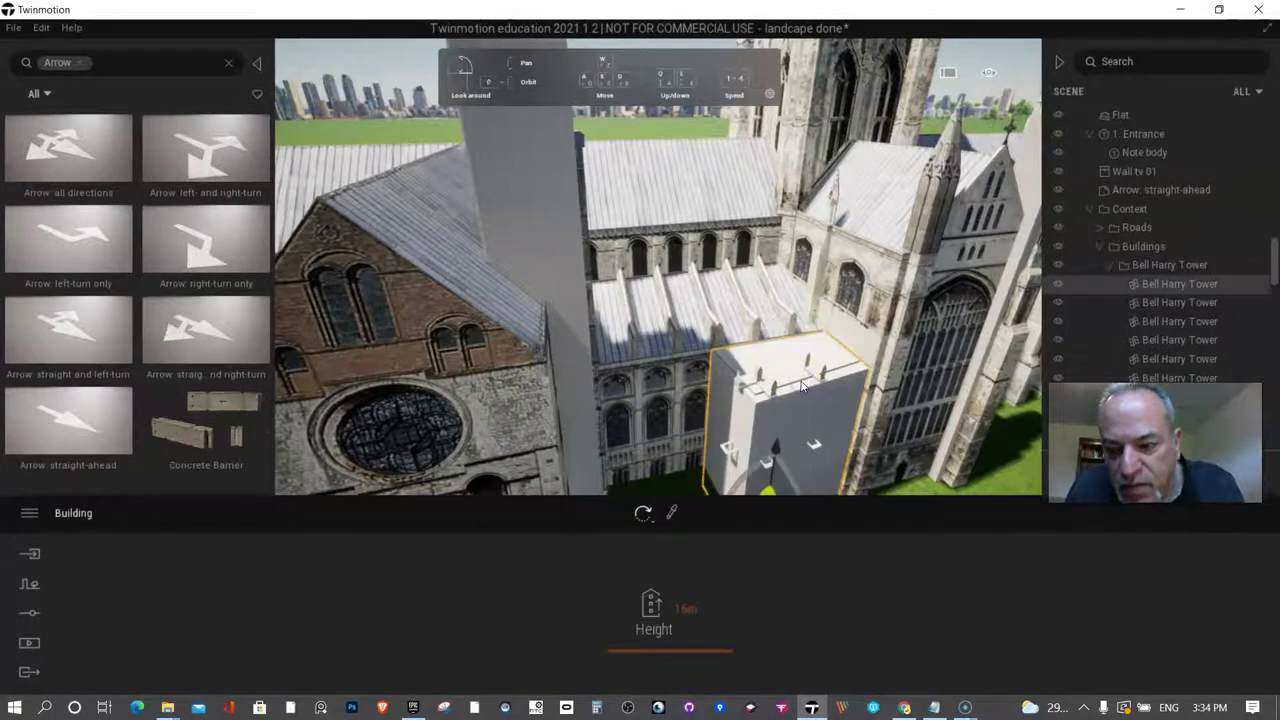
key("Delete")
Delete the tall context block around the stair turret and the narrow block beside the large-windowed transept.
left_click(570, 253)
key("Delete")
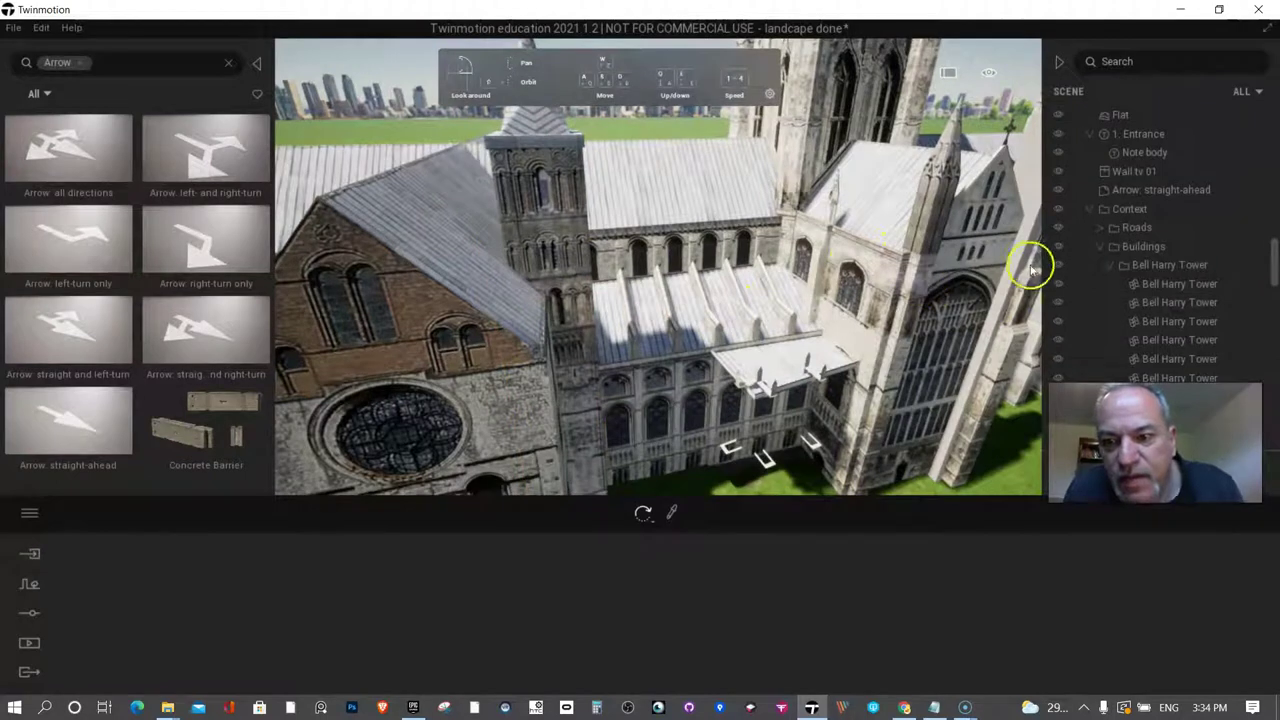
left_click(1022, 242)
key("Delete")
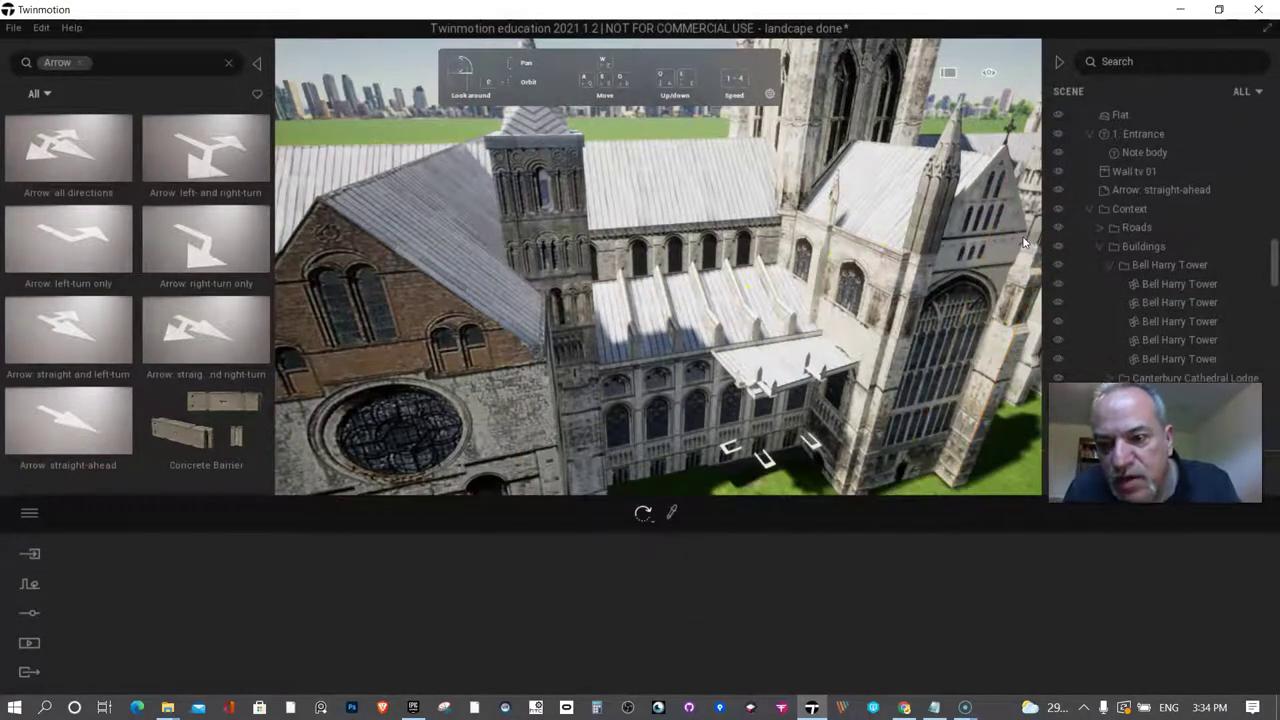
Check the cleared side of the cathedral and save the scene.
key("d")
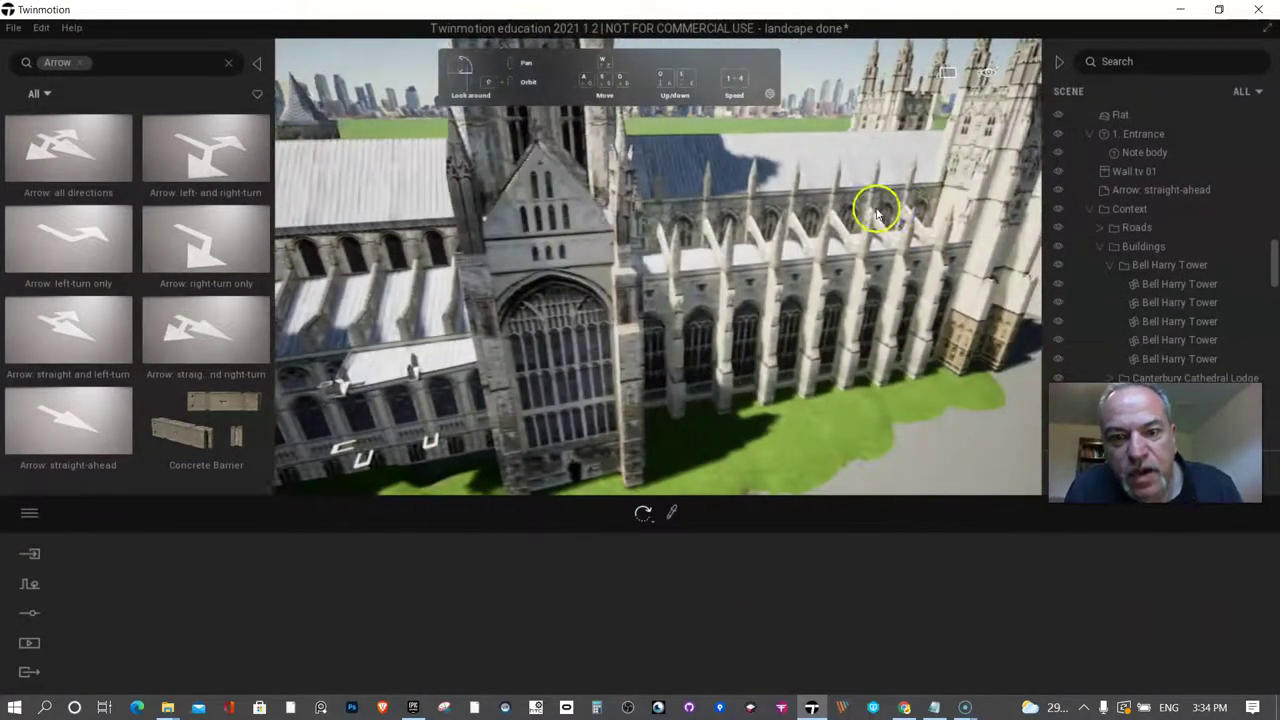
right_click_drag(703, 171, 876, 207)
left_click(14, 27)
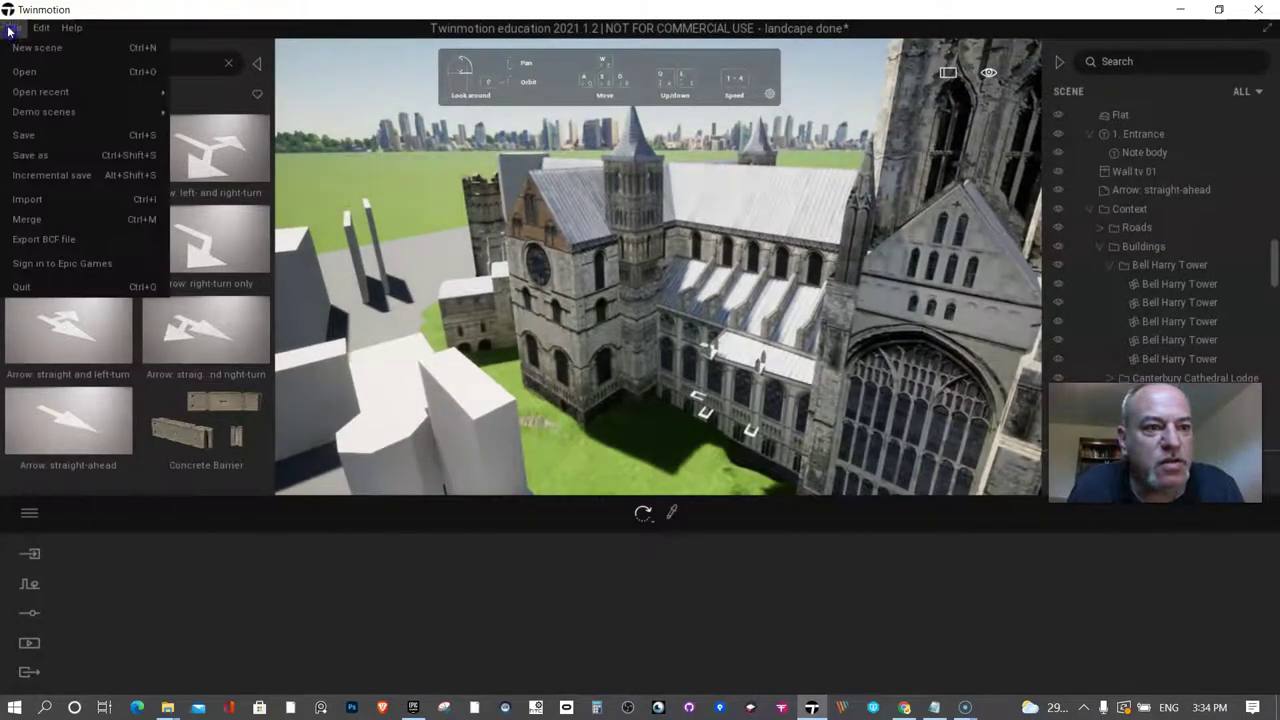
left_click(50, 135)
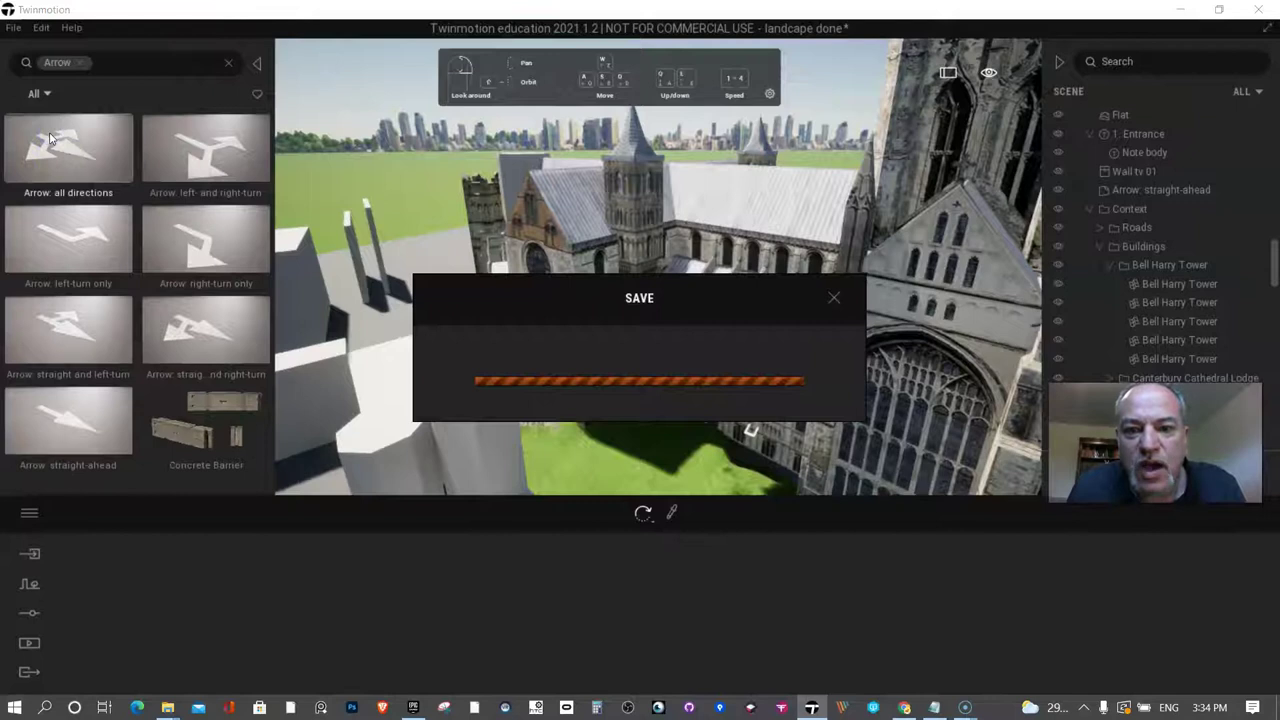
Examine the cathedral's west front, the surrounding context buildings and the ground level around the entrance.
key("d")
key("s")
key("d")
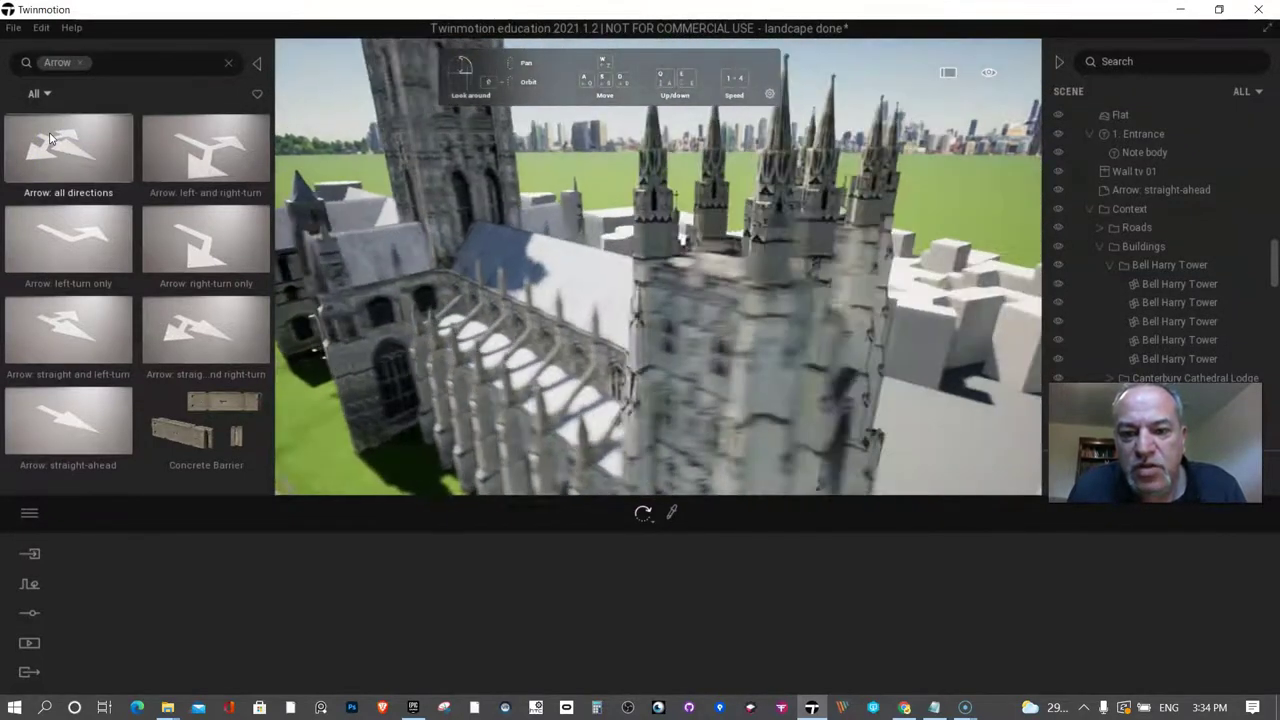
key("s")
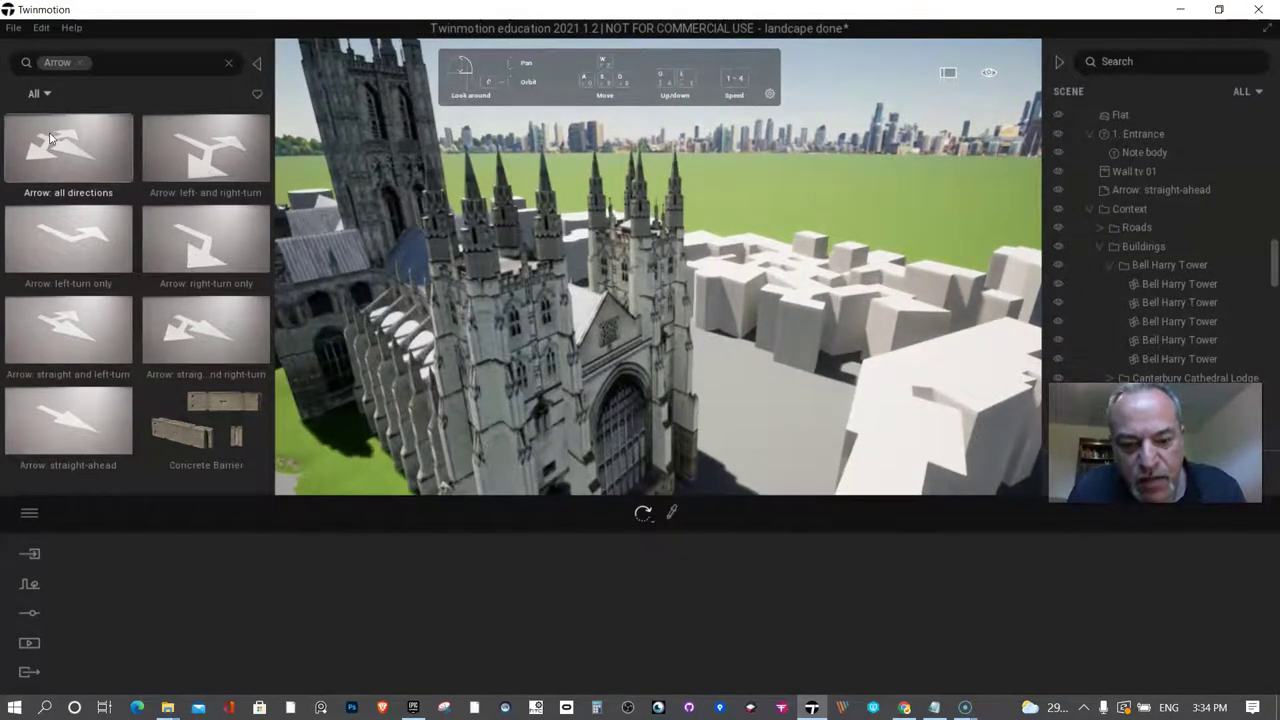
left_click_drag(50, 138, 313, 148)
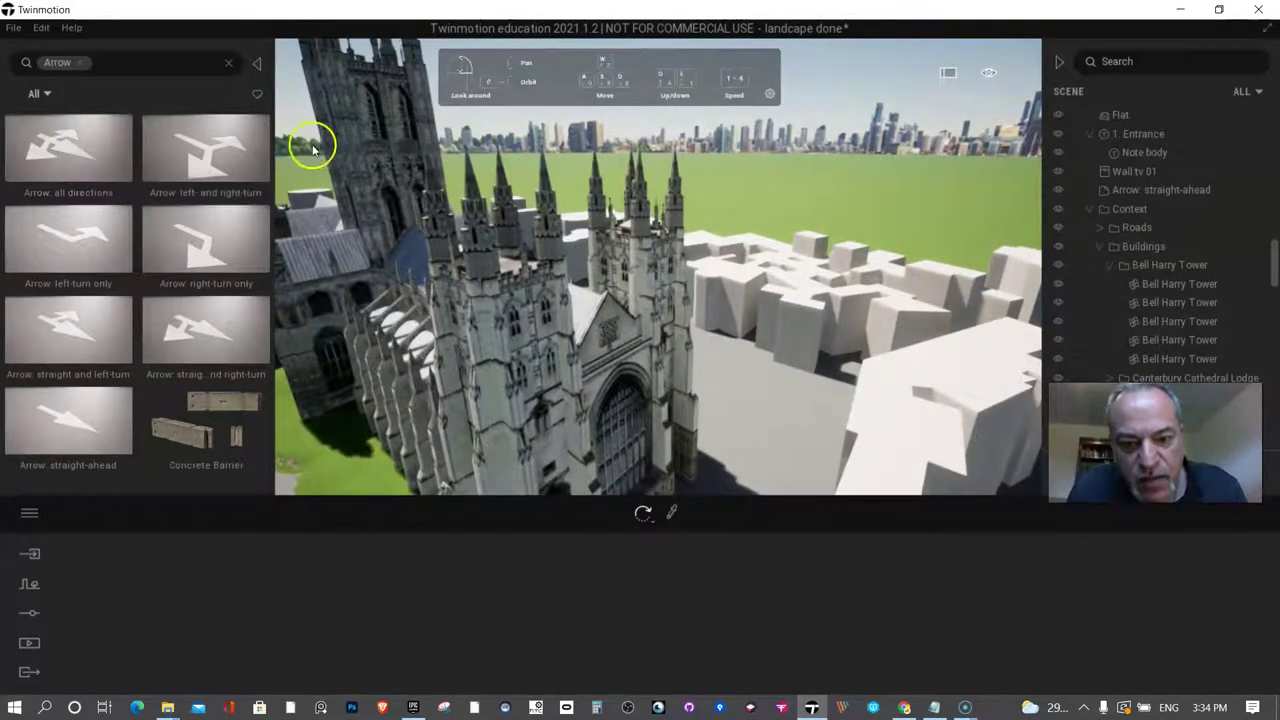
left_click(739, 407)
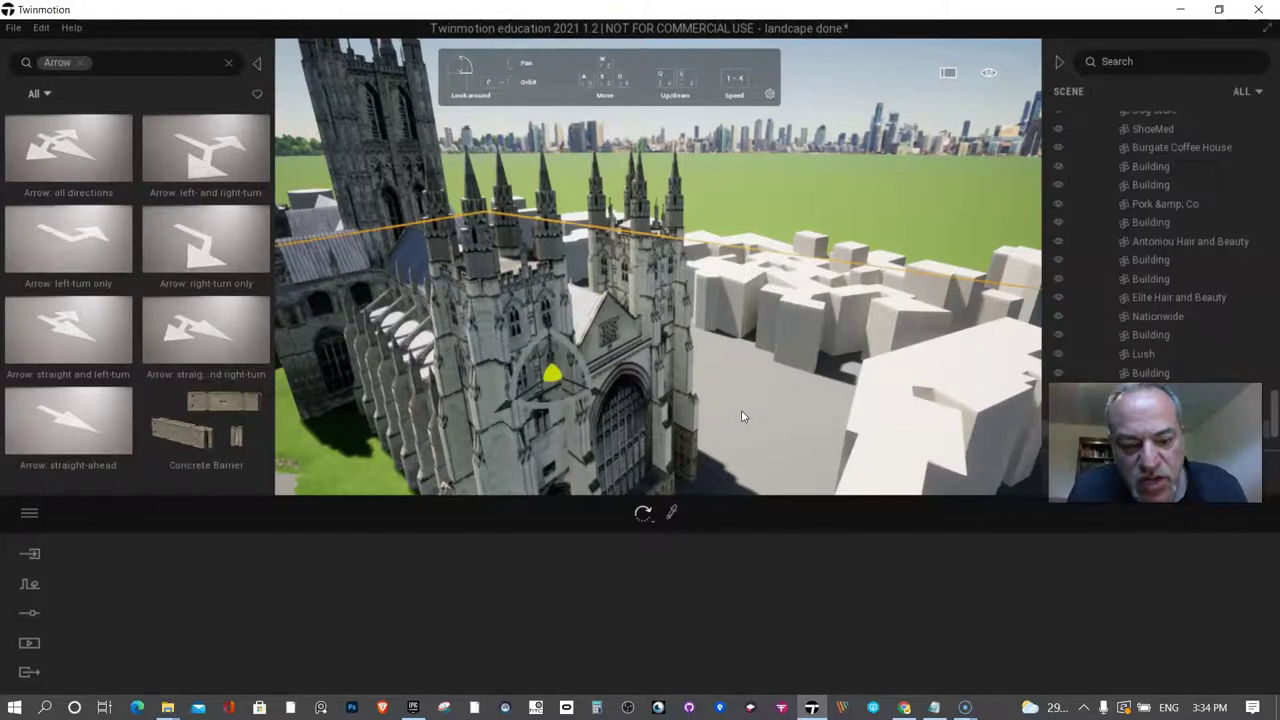
key("e")
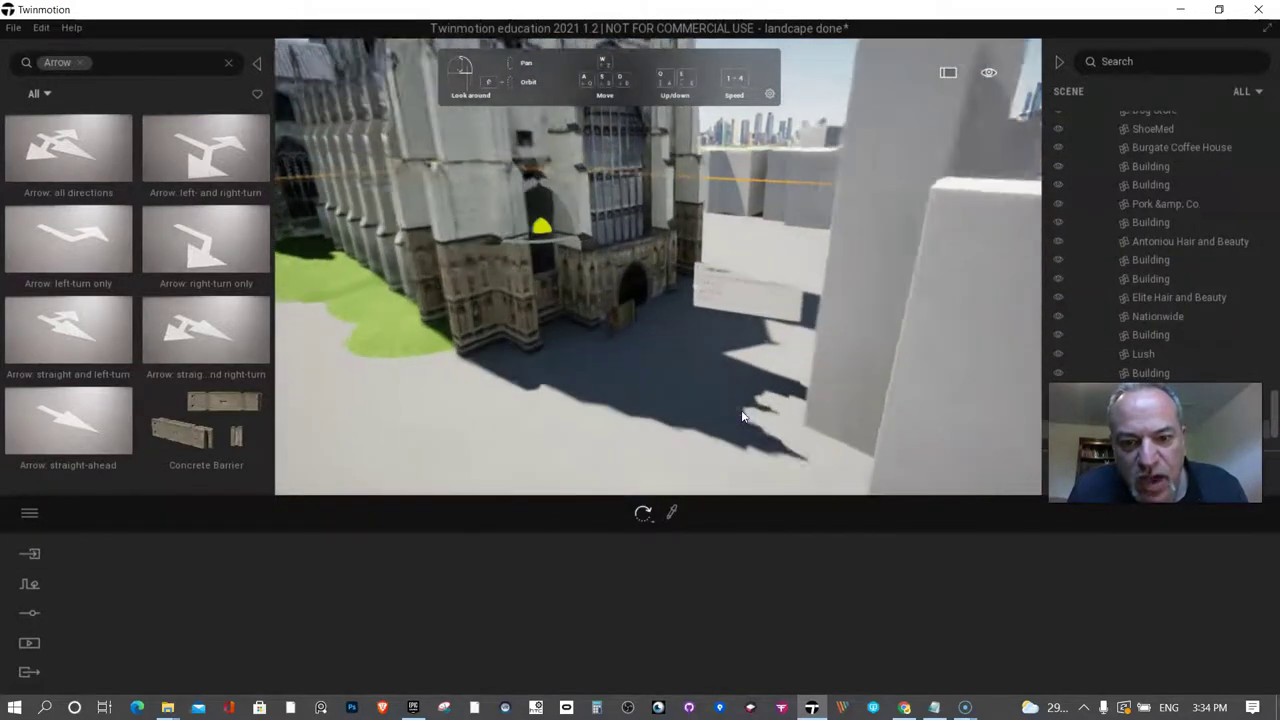
left_click_drag(741, 416, 679, 393)
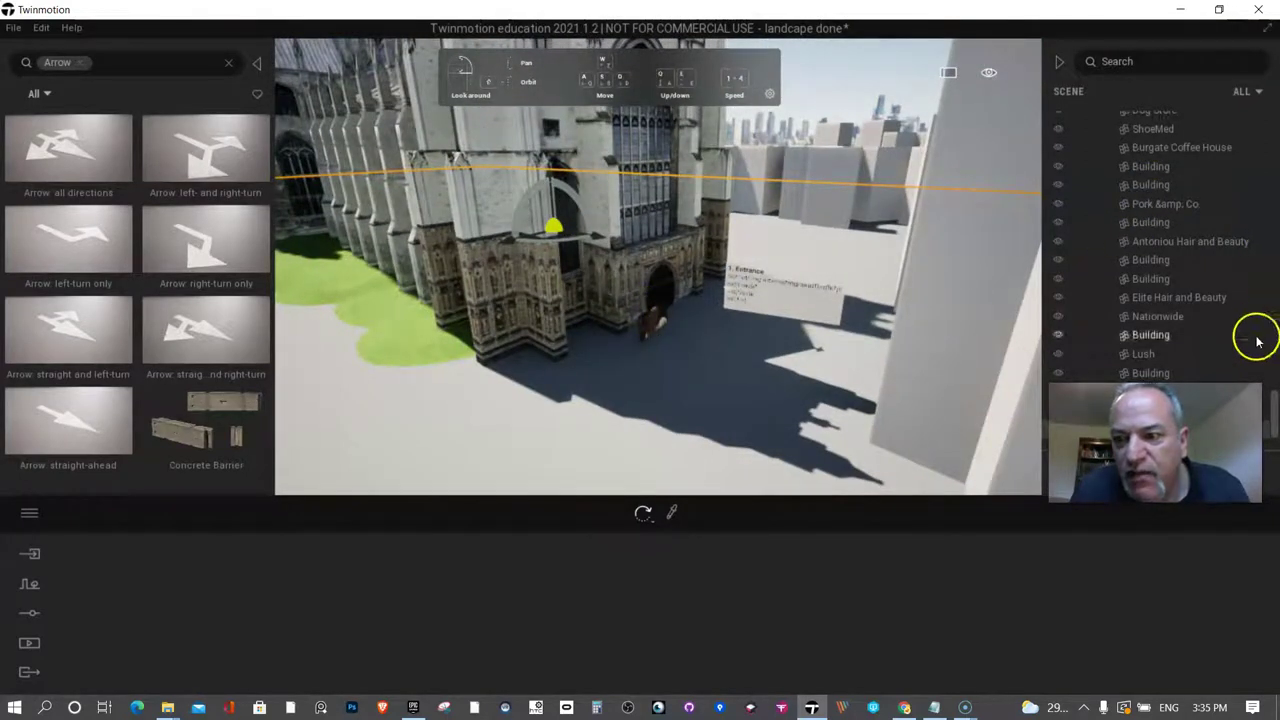
Select the whole Canterbury+Cathedral.skp model and nudge it slightly along the vertical axis, checking the entrance area.
left_click_drag(1273, 410, 1274, 118)
left_click(1158, 158)
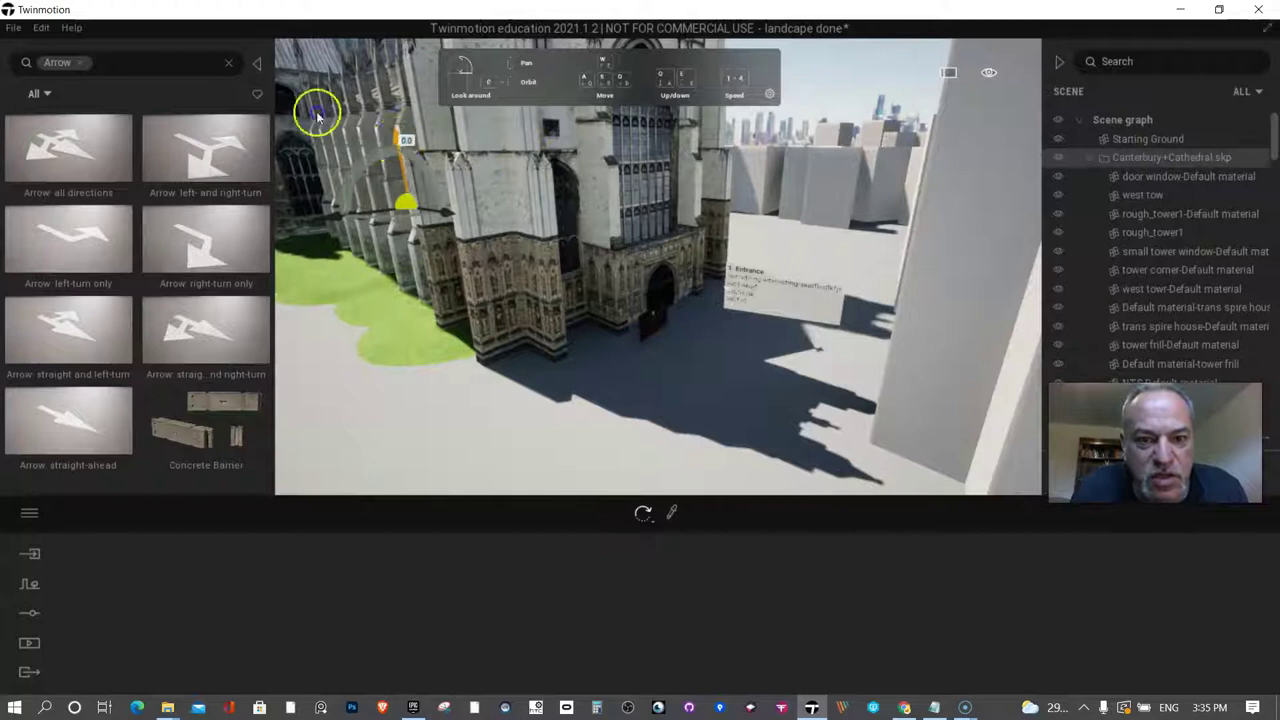
left_click_drag(395, 139, 398, 145)
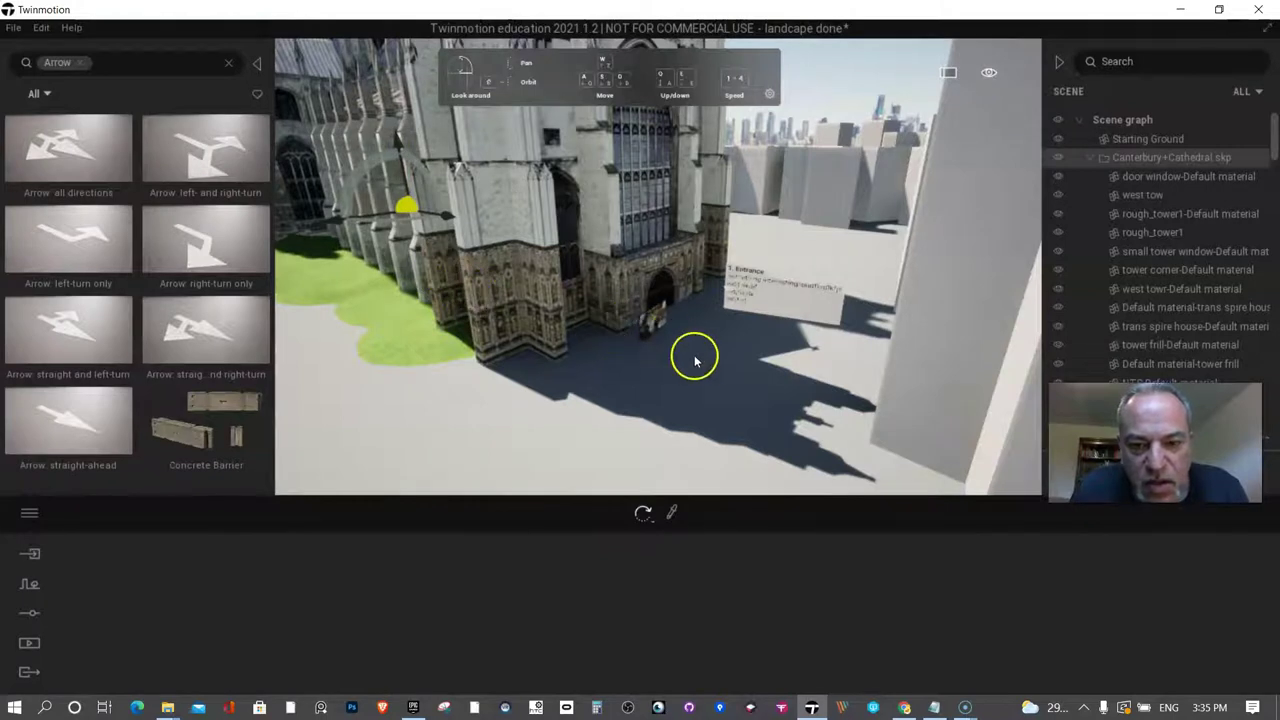
scroll(699, 365, "up", 6)
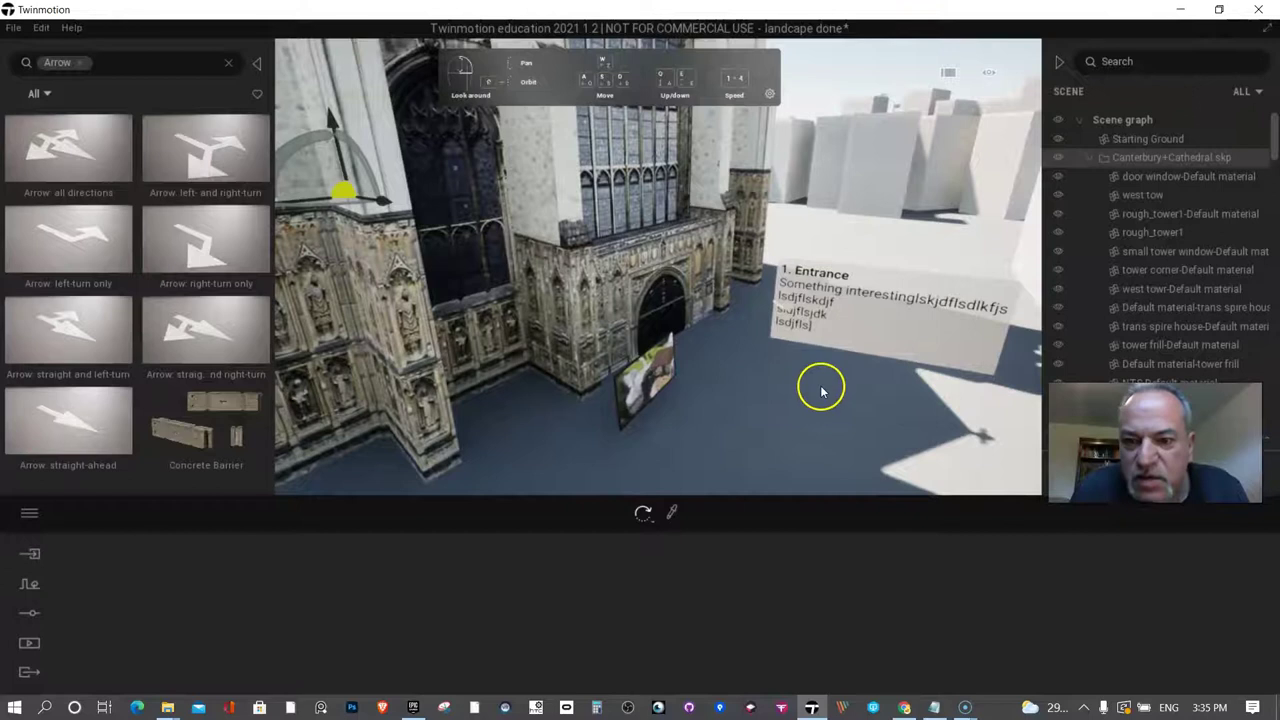
scroll(820, 390, "down", 3)
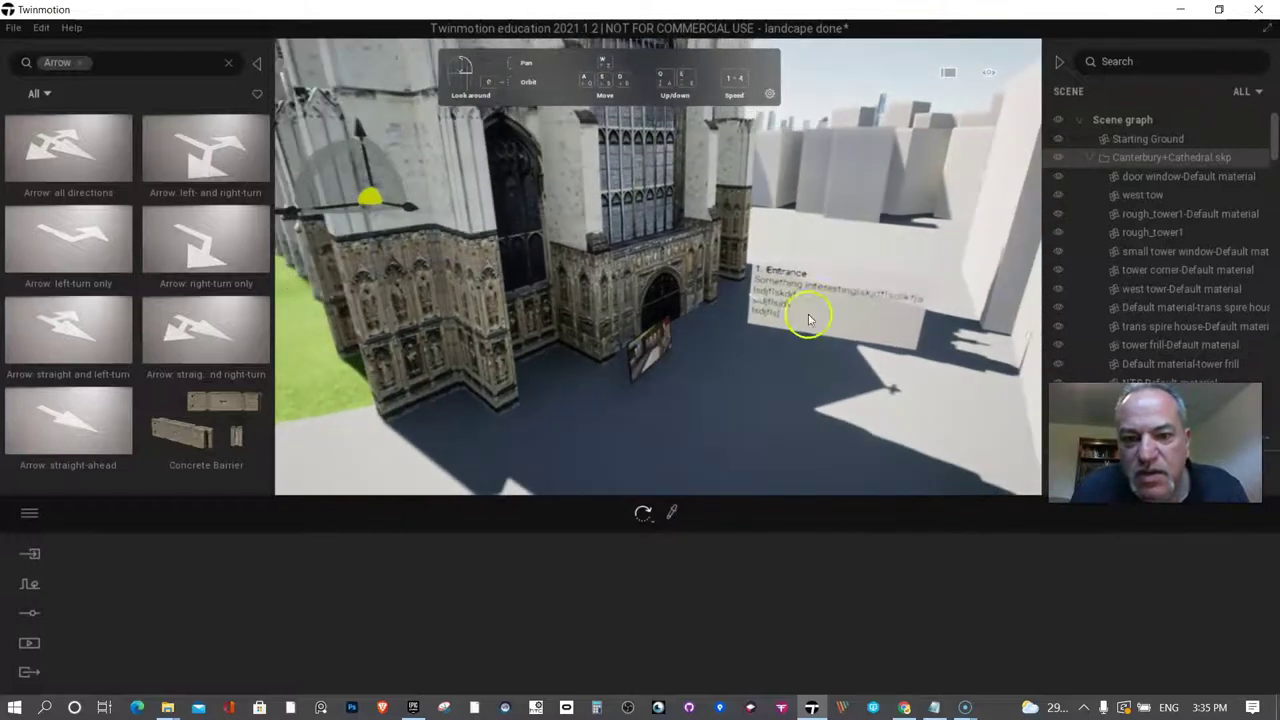
Place a straight-ahead arrow on the ground in front of the picture board at the cathedral entrance and adjust its direction.
right_click_drag(808, 429, 820, 431)
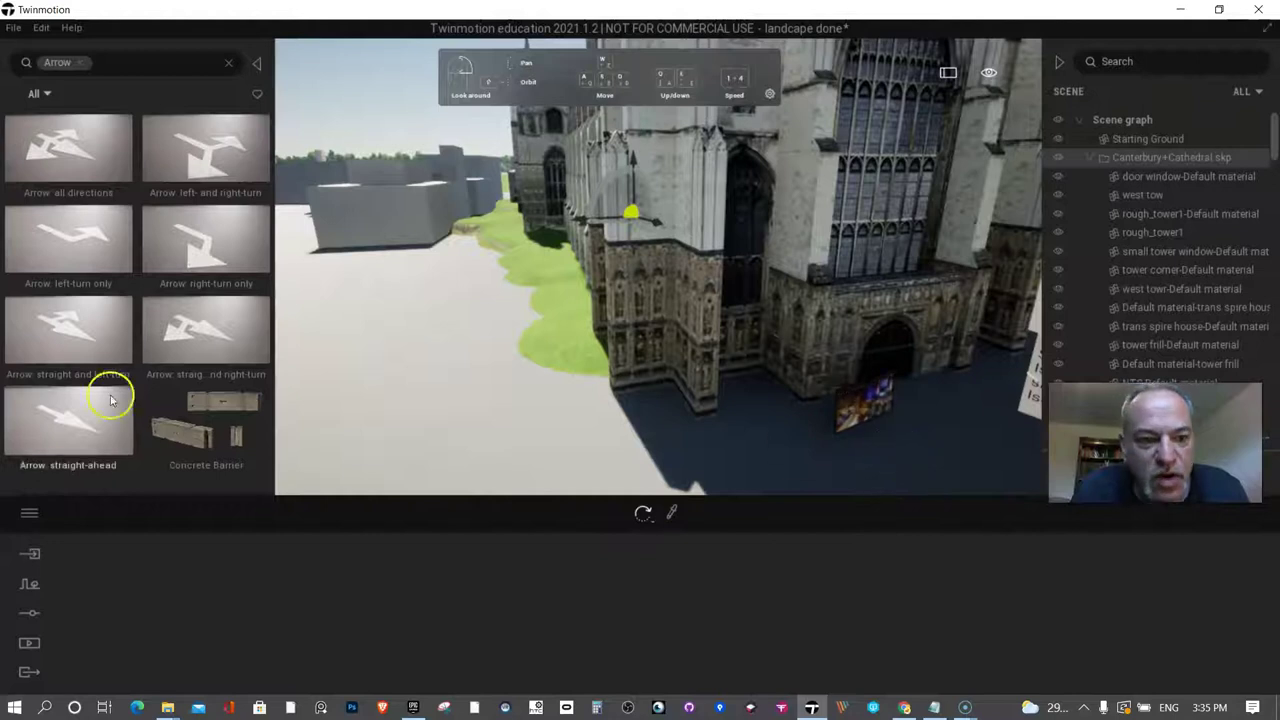
left_click_drag(106, 394, 895, 447)
left_click(750, 439)
scroll(750, 439, "up", 4)
scroll(750, 439, "down", 7)
middle_click_drag(712, 421, 671, 467, "shift")
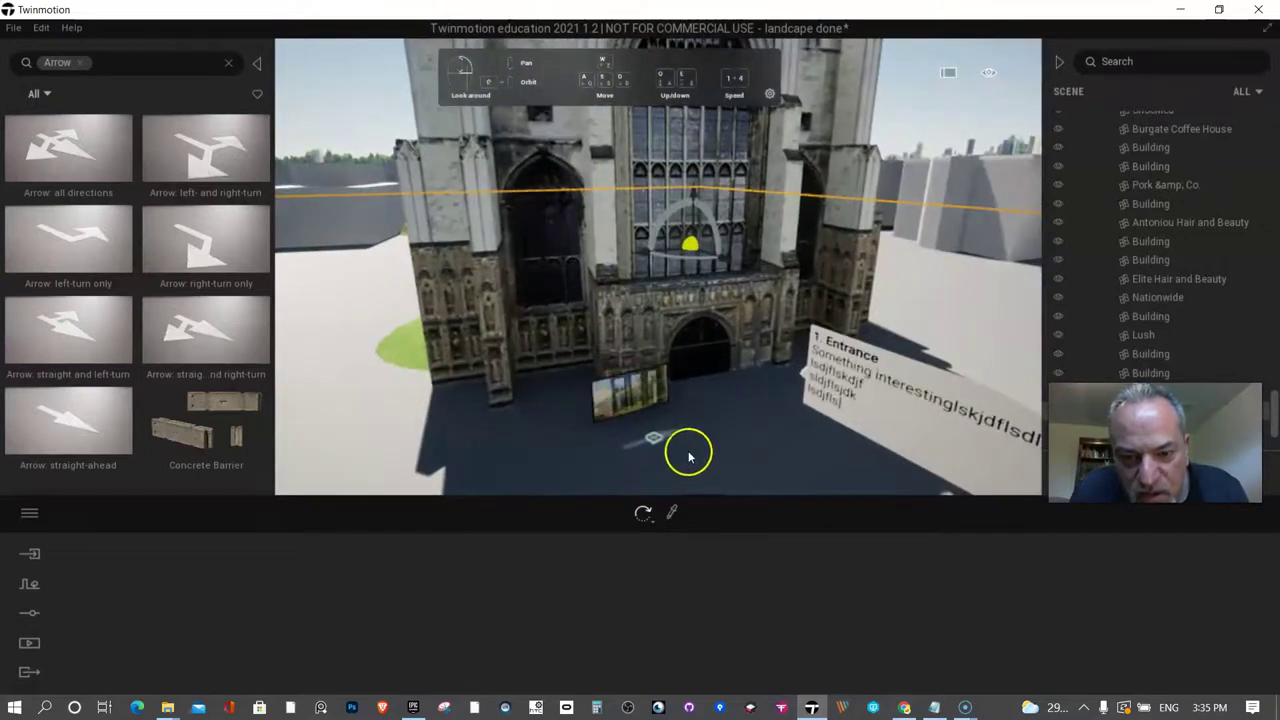
left_click(672, 451)
left_click_drag(671, 453, 607, 442)
Add a second straight-ahead arrow past the Entrance text panel, near the west front's corner, and rotate it toward the route along the cathedral's side.
left_click_drag(125, 410, 893, 338)
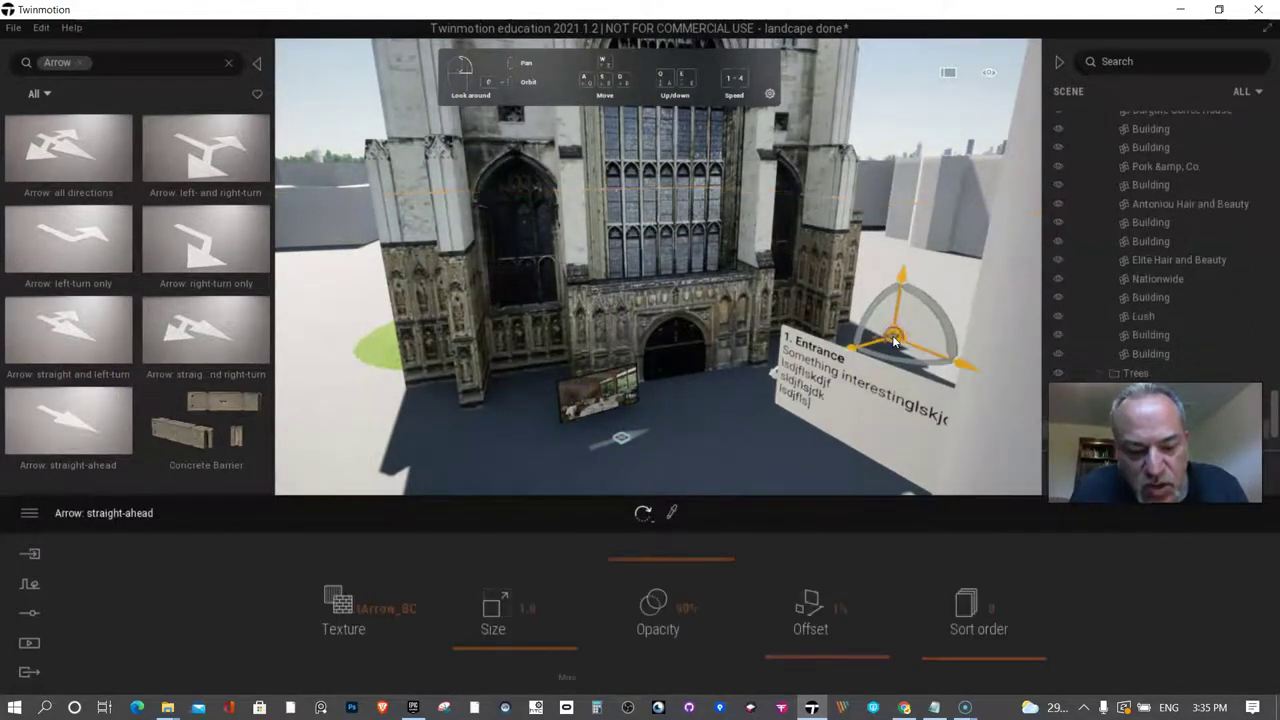
scroll(893, 337, "up", 4)
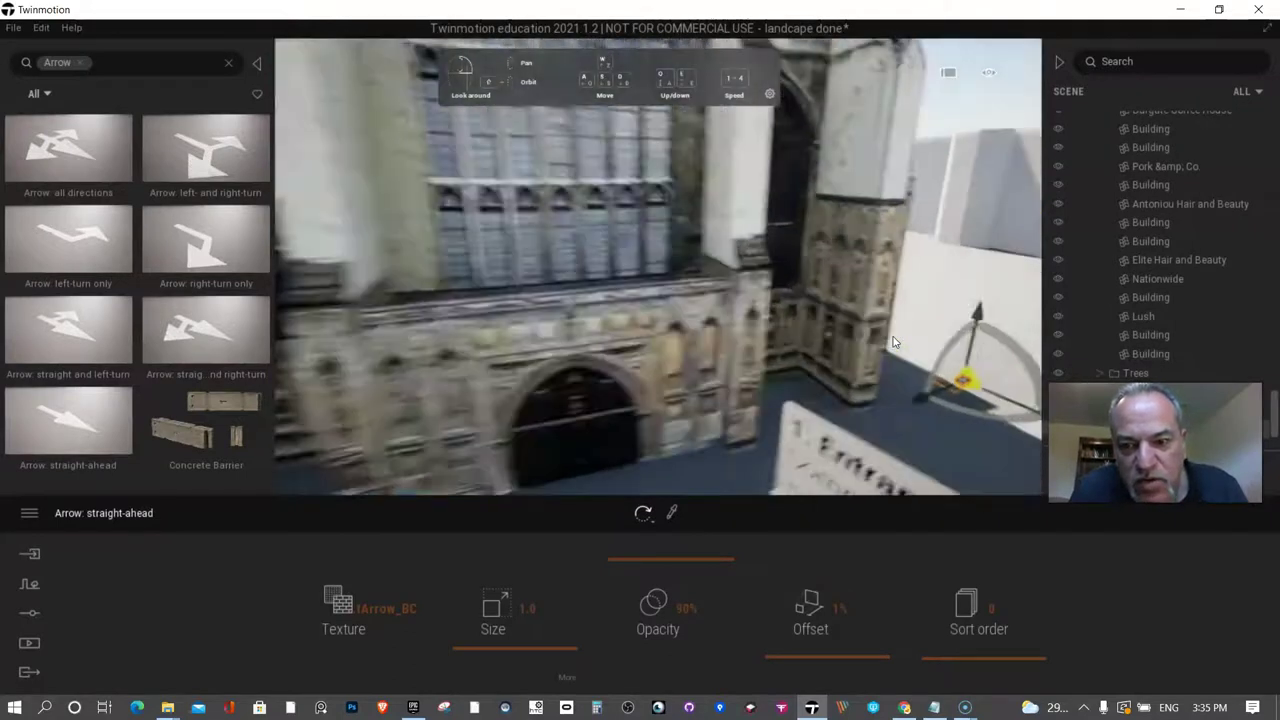
left_click_drag(893, 342, 366, 450)
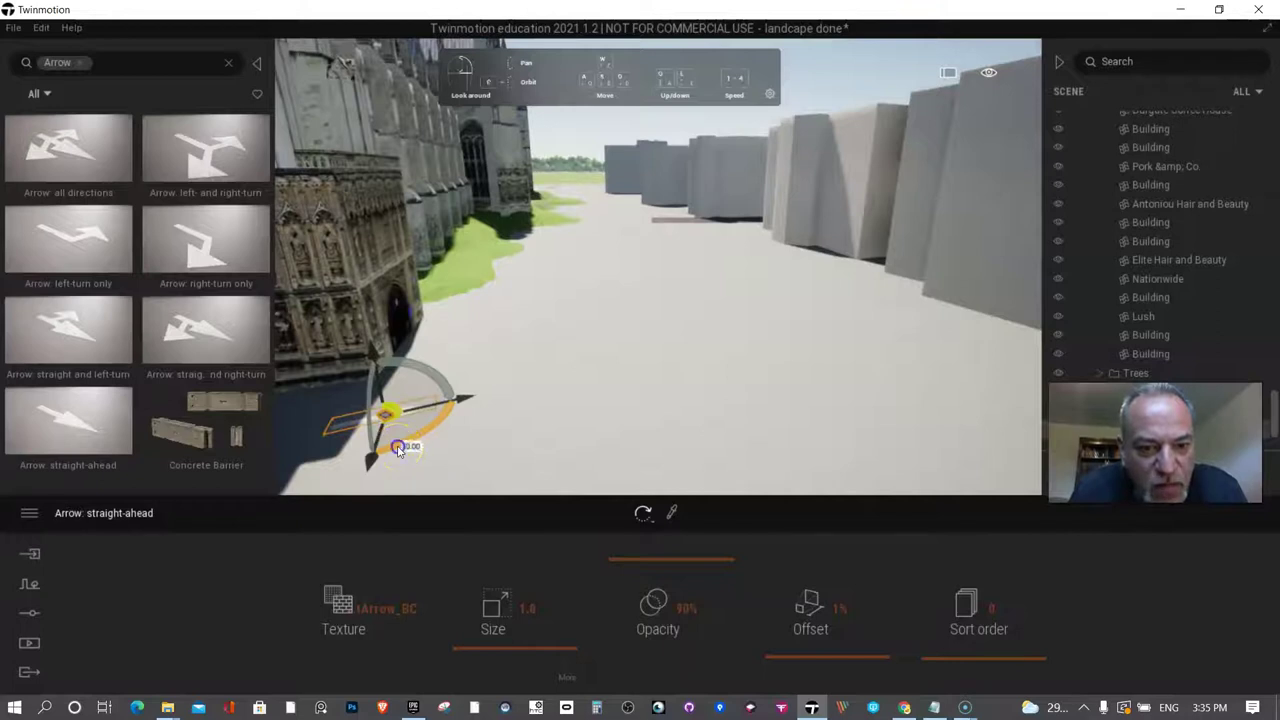
left_click(523, 361)
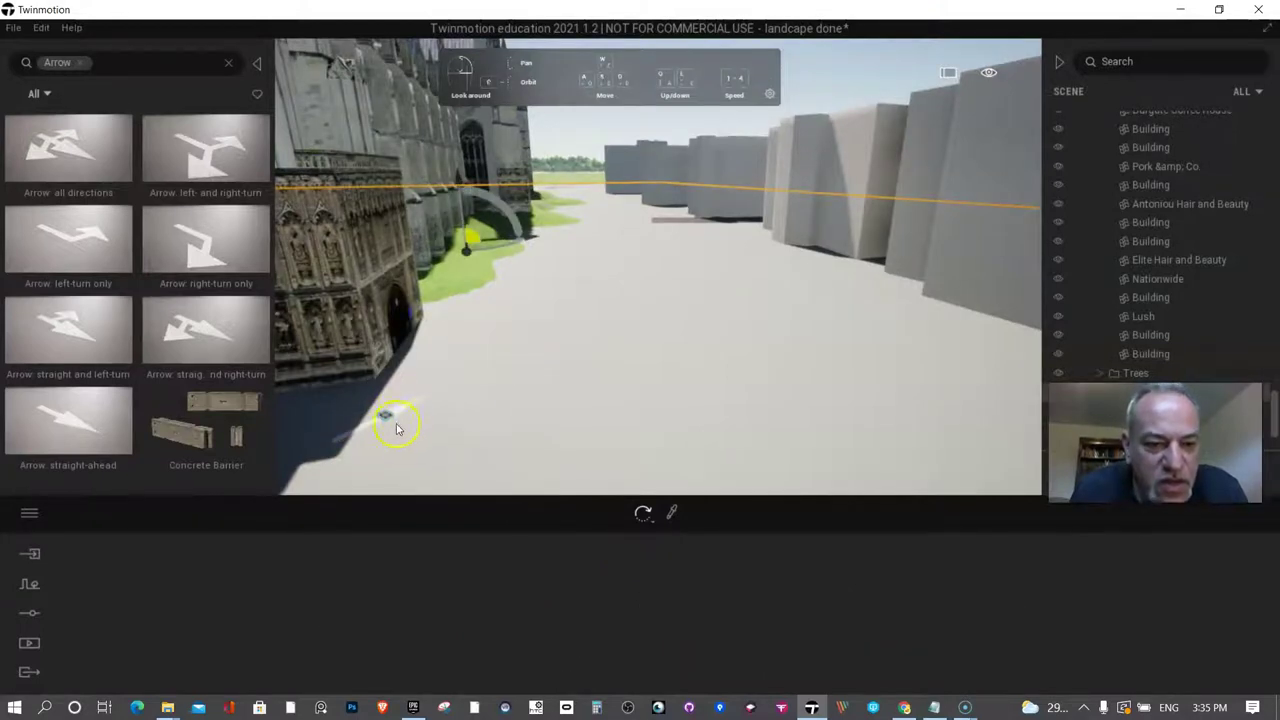
Place a third straight-ahead arrow beside the grass strip along the cathedral's buttressed side and adjust its placement.
scroll(394, 432, "up", 2)
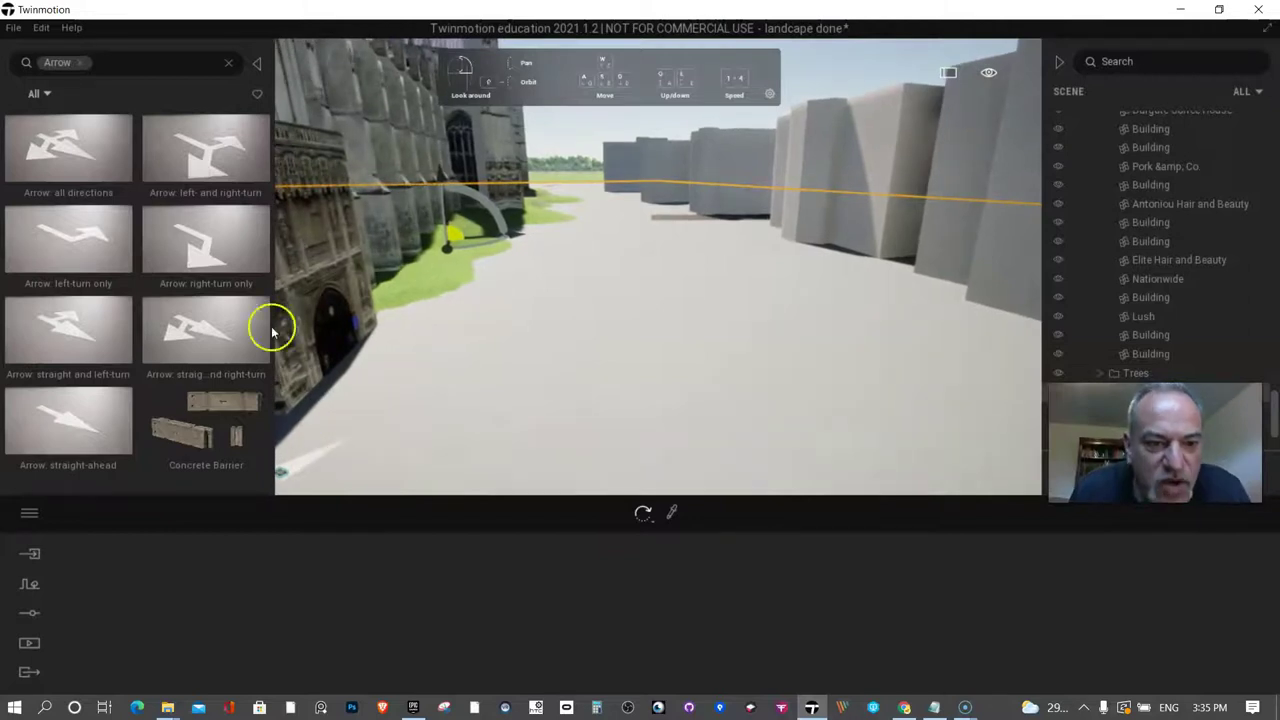
left_click_drag(106, 403, 503, 283)
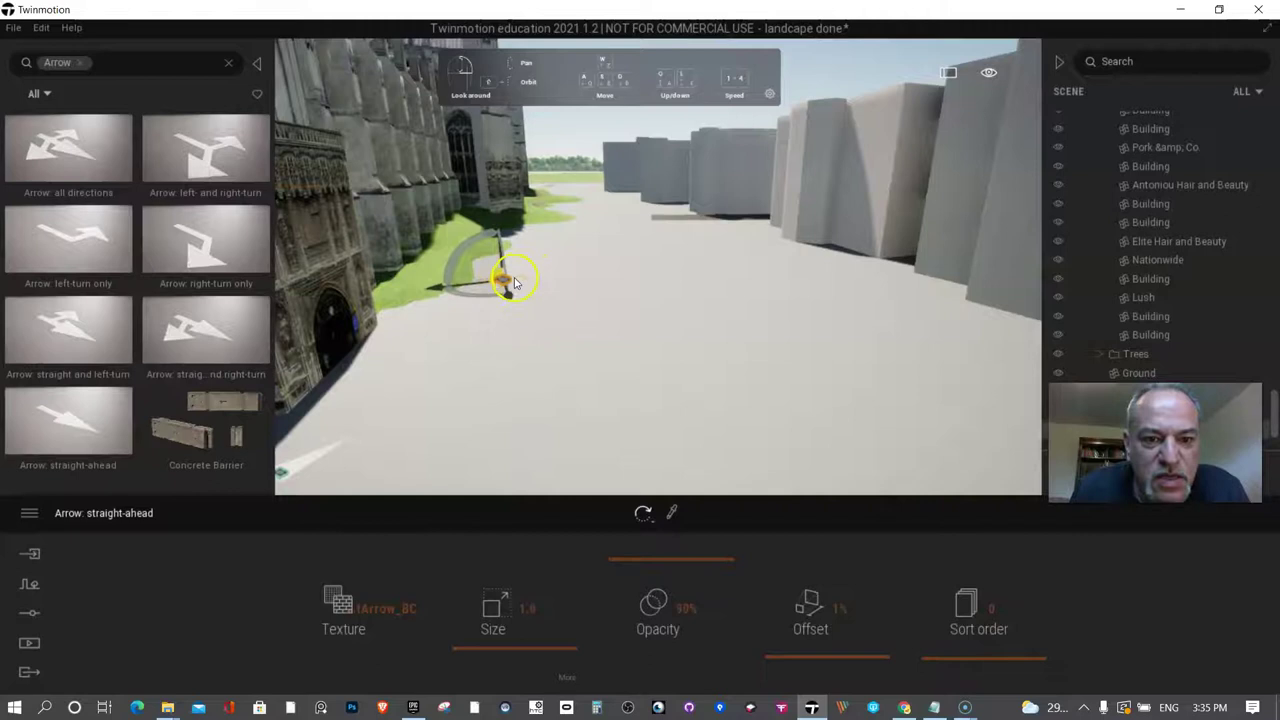
scroll(500, 289, "up", 3)
right_click_drag(460, 302, 461, 305)
scroll(461, 305, "up", 1)
scroll(461, 305, "up", 1)
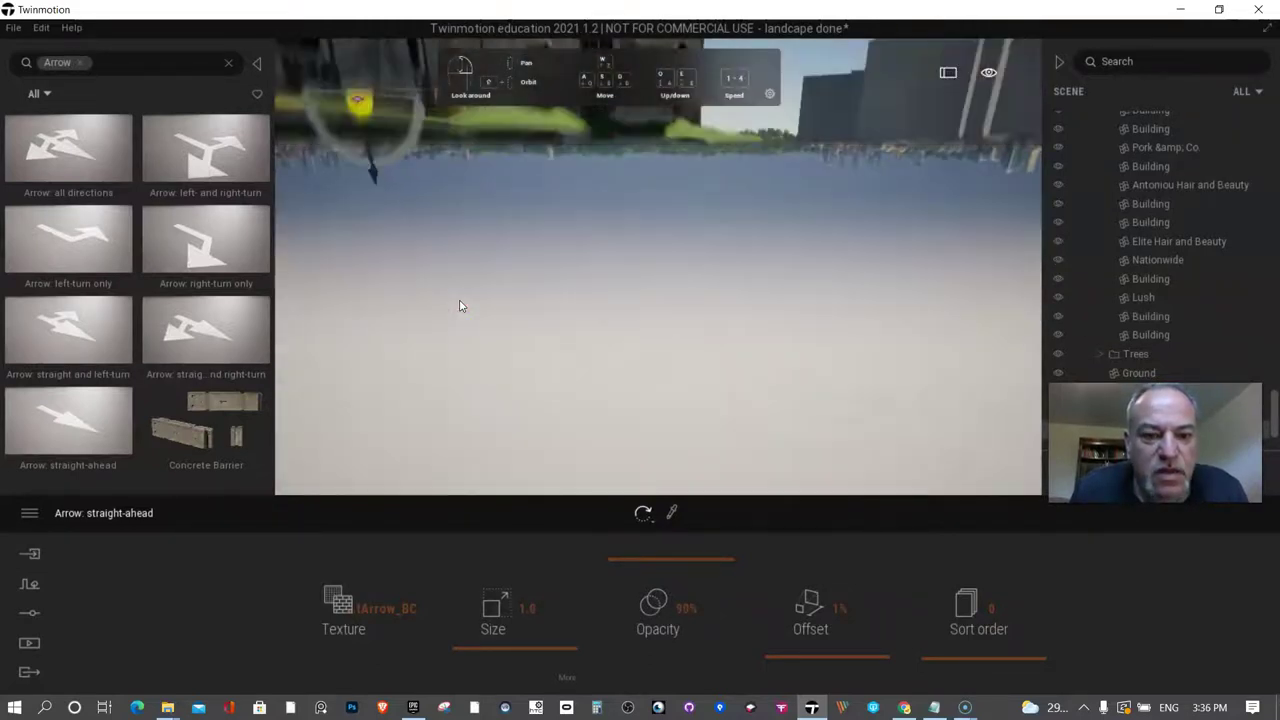
scroll(461, 305, "down", 1)
scroll(460, 305, "down", 2)
scroll(489, 369, "down", 1)
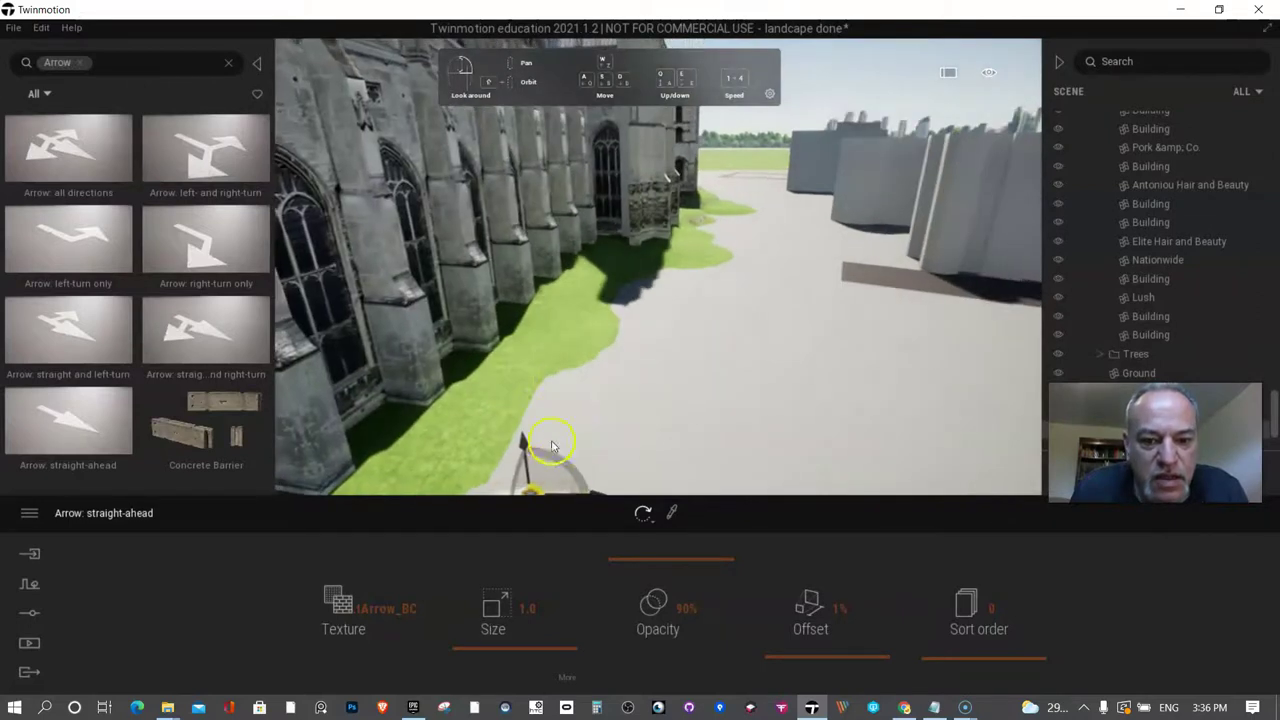
left_click_drag(562, 470, 577, 424)
View the selected arrow's texture options, clear the Arrow search and open the Metal materials.
left_click(350, 607)
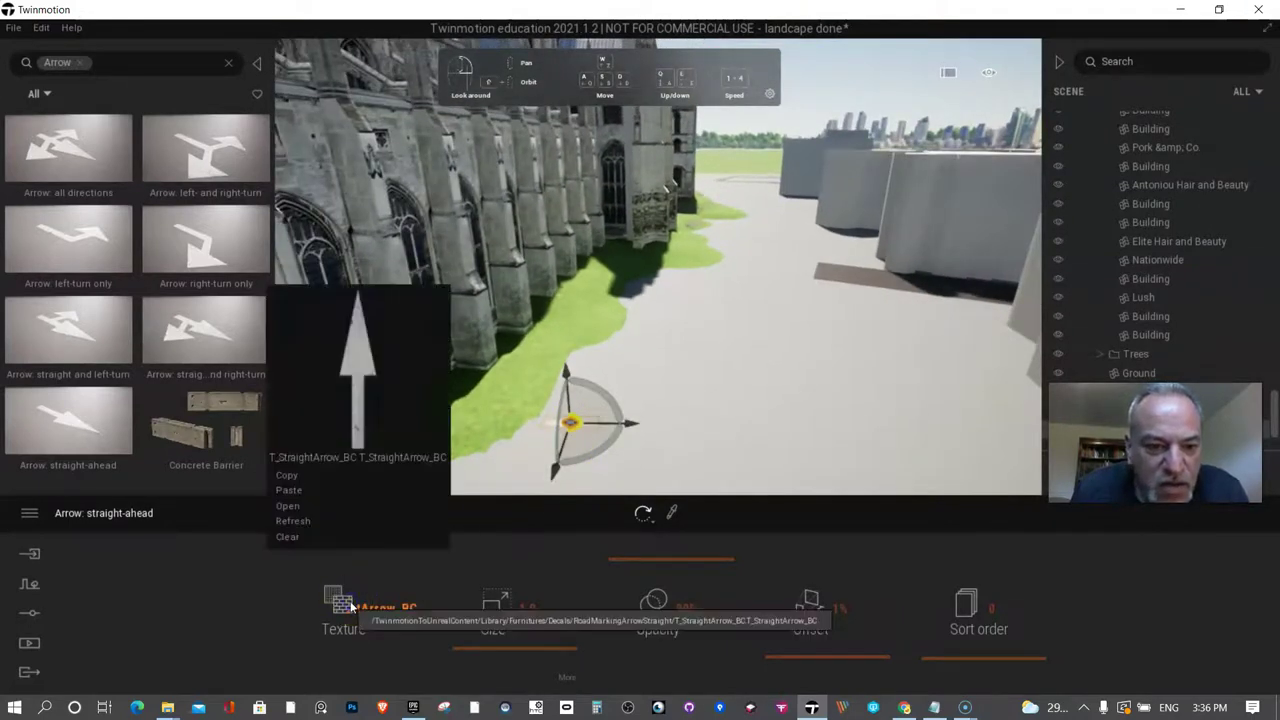
left_click(350, 607)
left_click(45, 83)
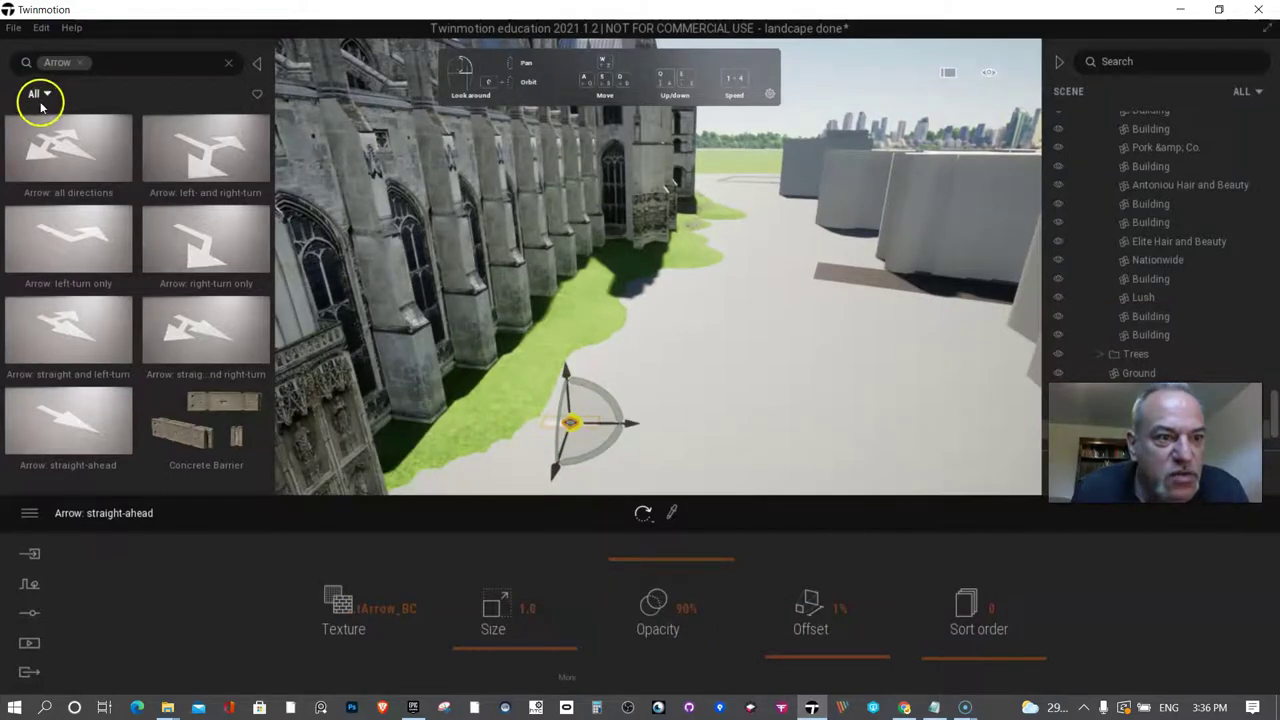
left_click(85, 63)
left_click(62, 165)
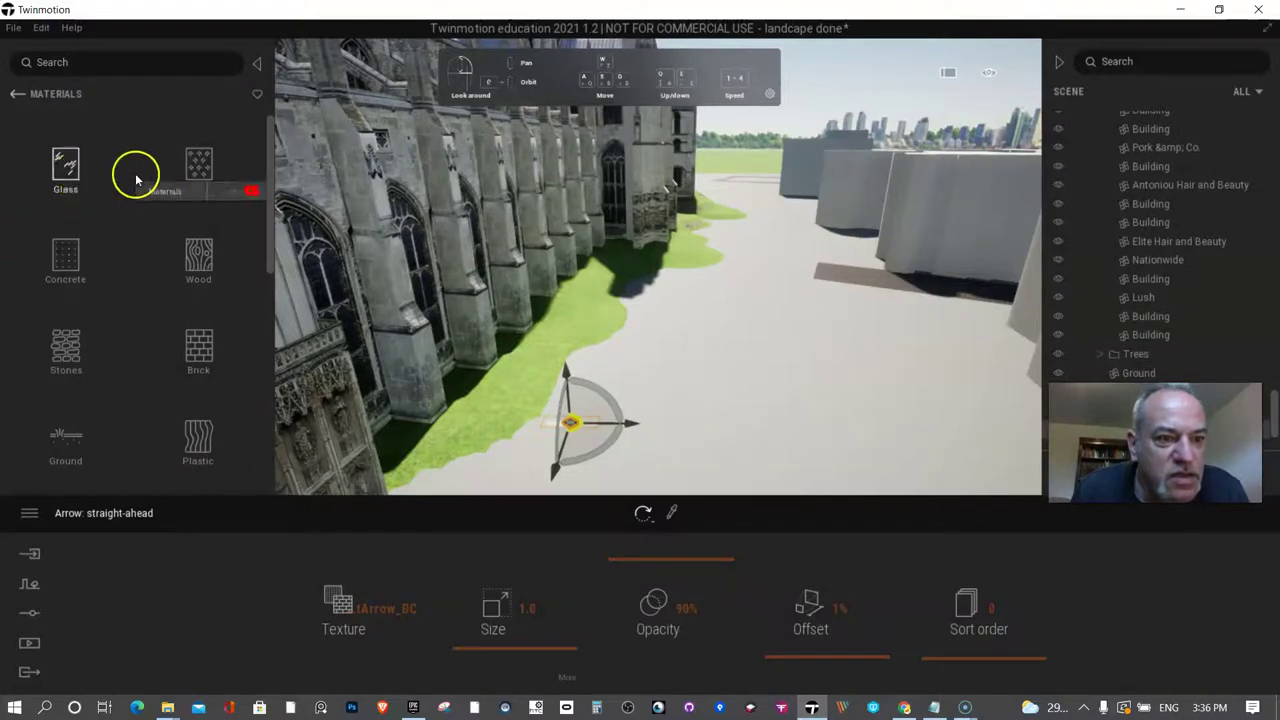
left_click(188, 166)
Try to apply the Bronze metal material to the selected arrow's texture.
left_click_drag(205, 243, 168, 242)
left_click(340, 606)
right_click(201, 259)
left_click_drag(202, 244, 350, 612)
left_click(372, 612)
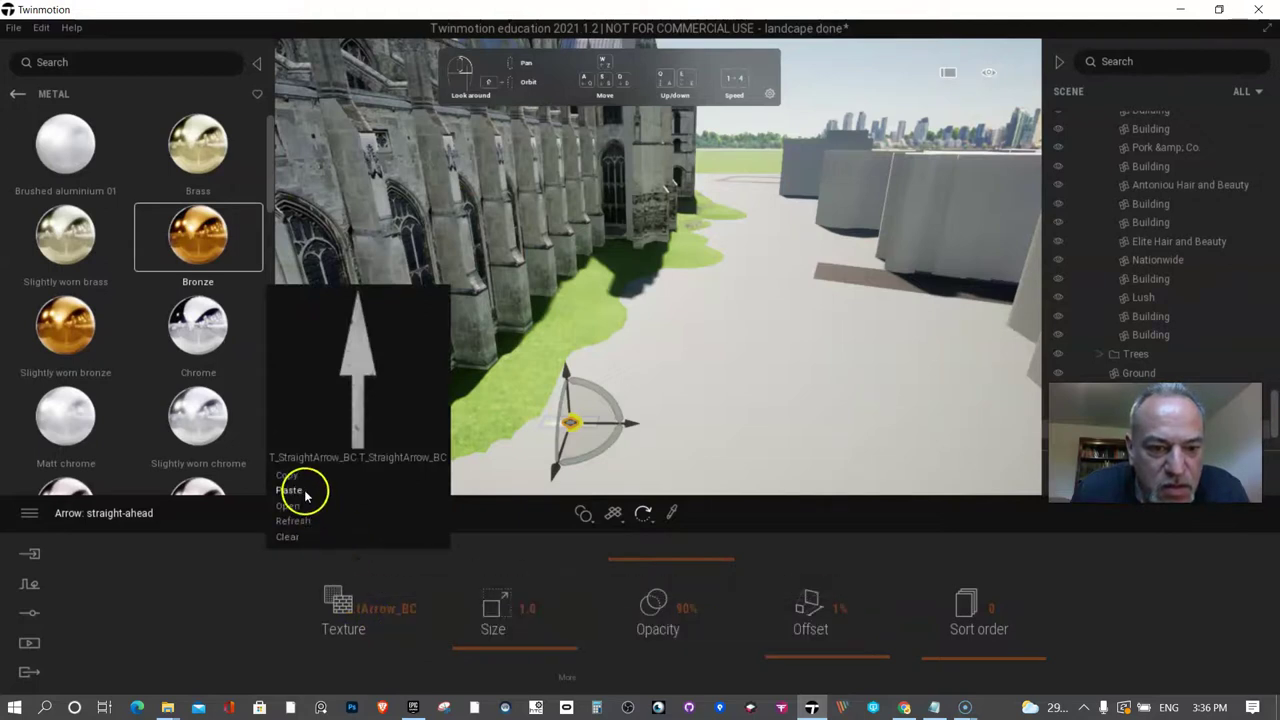
left_click(210, 254)
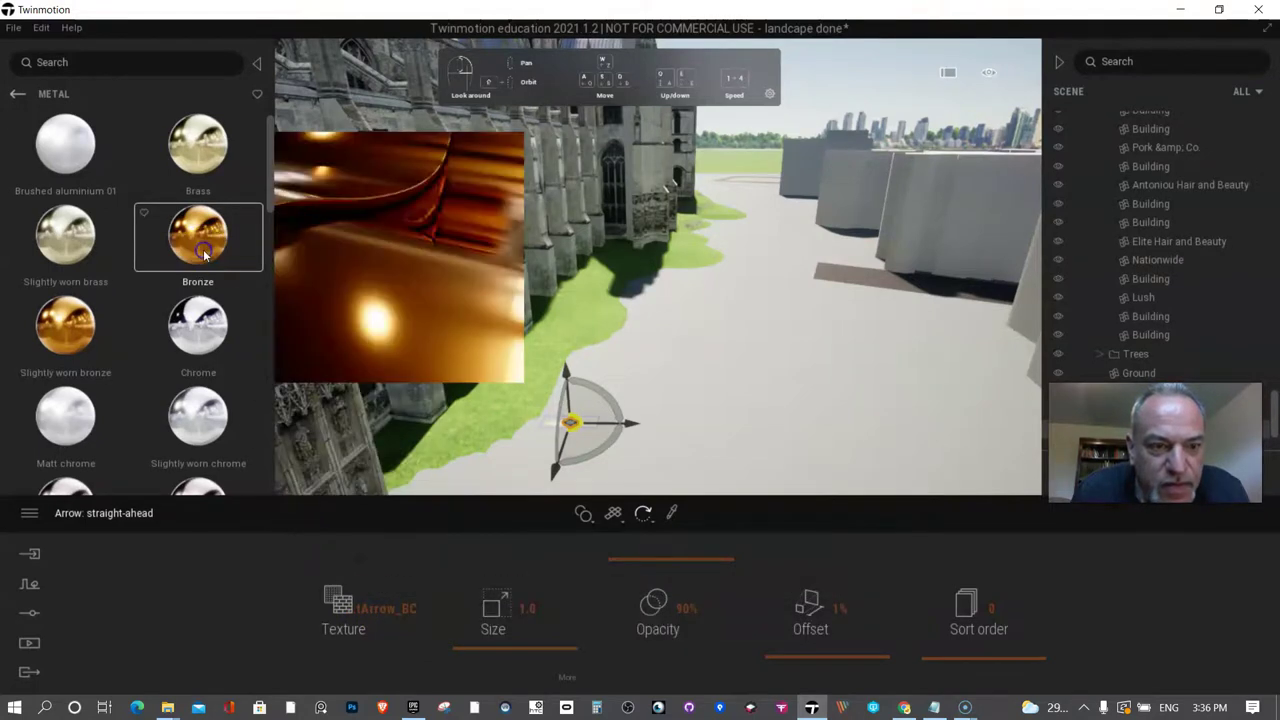
left_click_drag(204, 255, 343, 596)
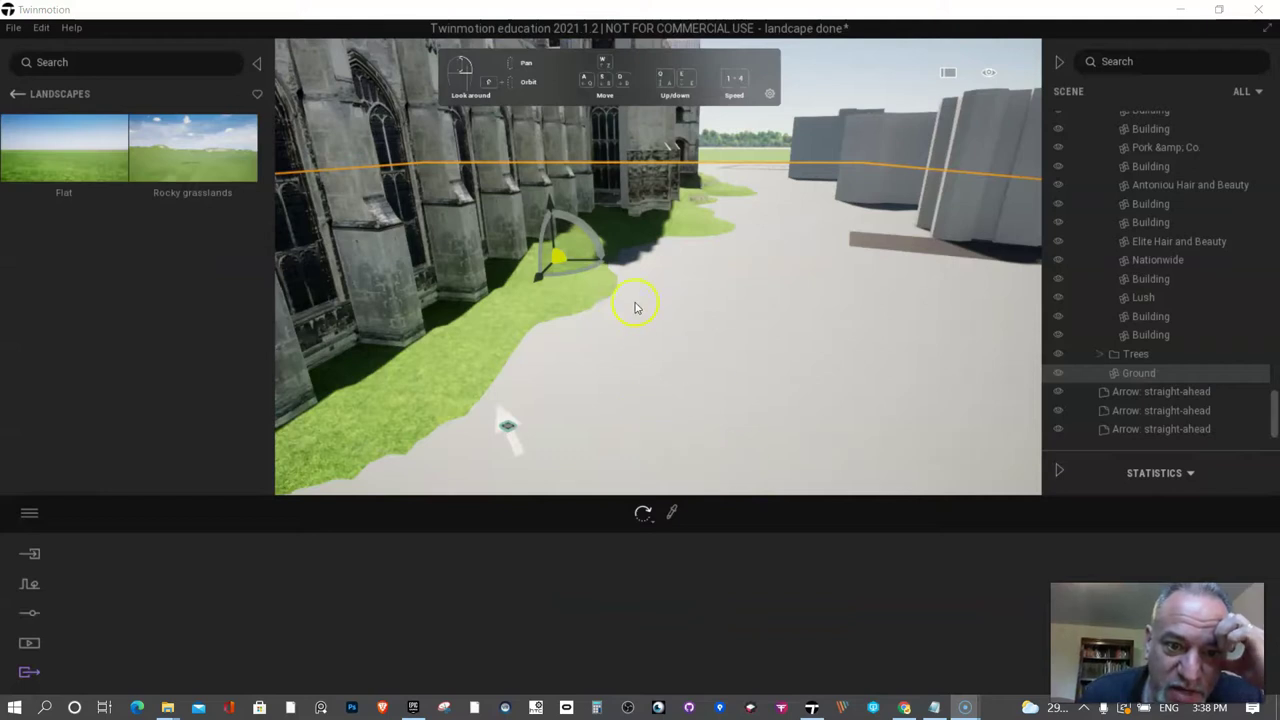
Examine the whole site from above, including the cathedral, context buildings and ground edges, and deselect the ground.
right_click_drag(645, 308, 657, 308)
key("e")
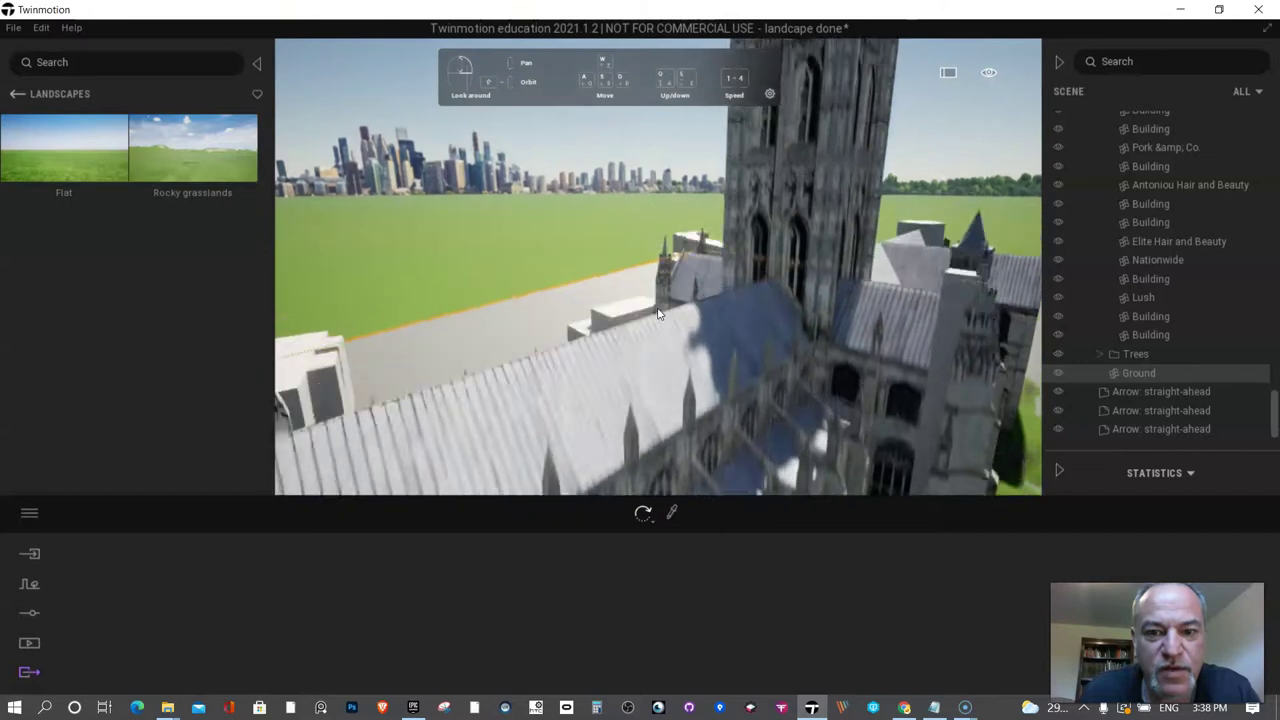
key("e")
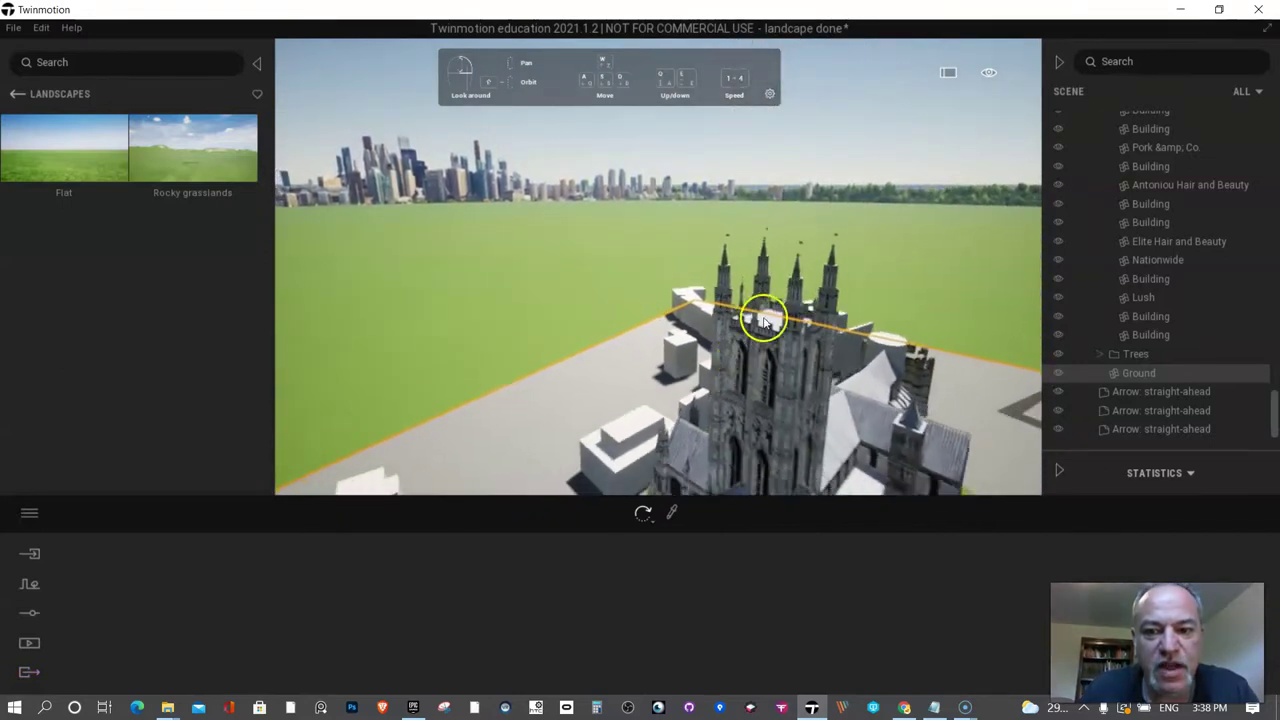
right_click_drag(763, 320, 797, 314)
left_click(897, 126)
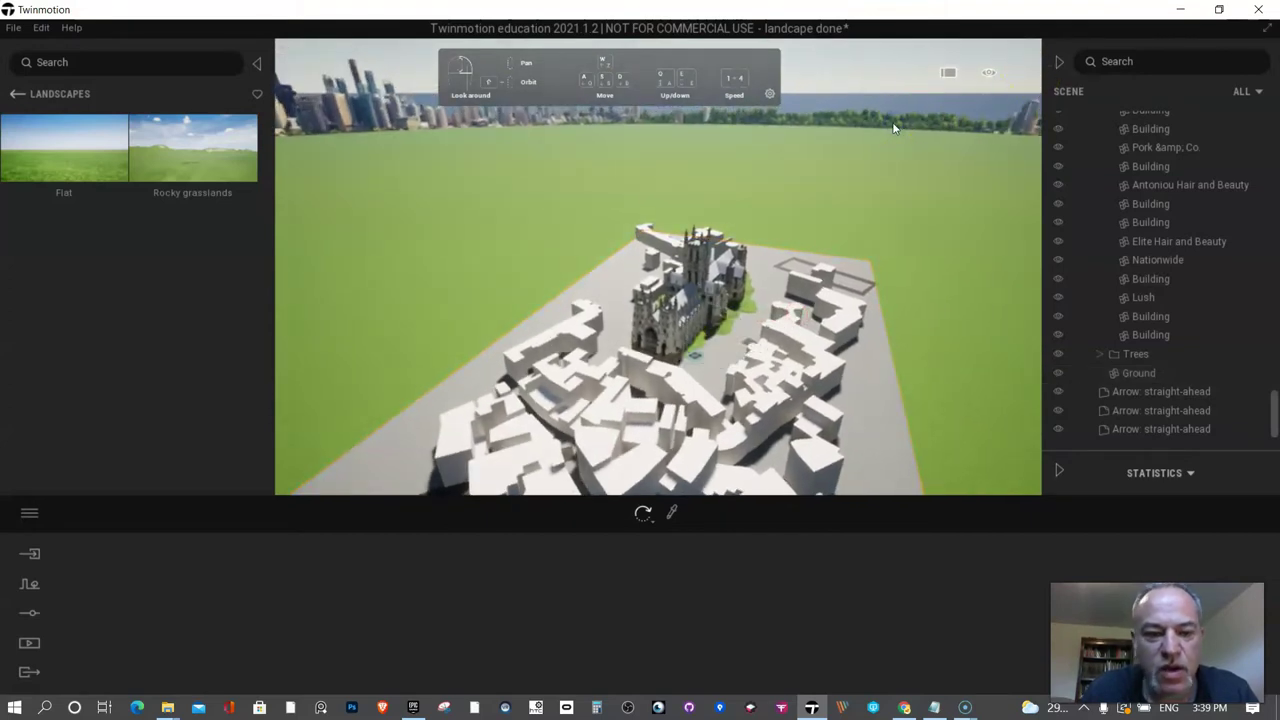